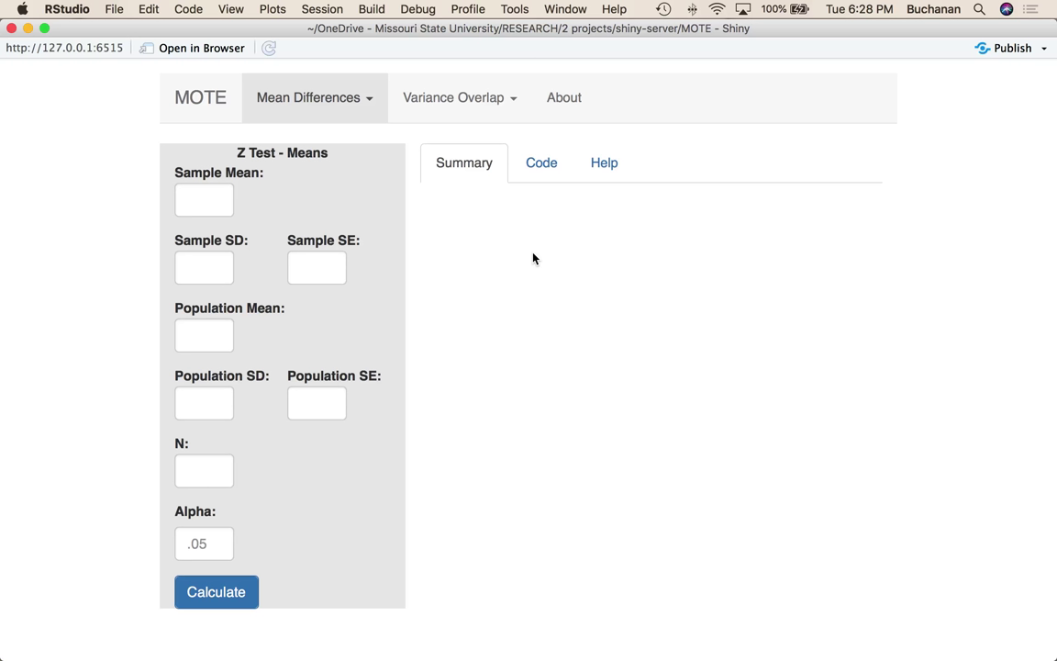
# - Open the GES Partial RM - SS effect size calculator and check the JASP repeated measures ANOVA output in Preview
pyautogui.click(433, 101)
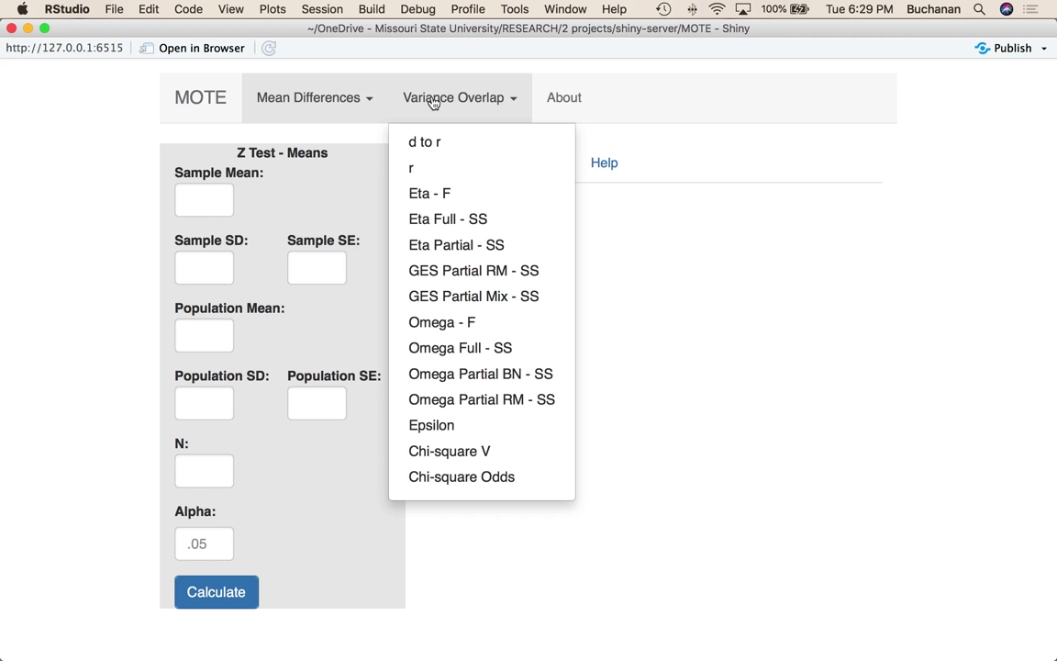
pyautogui.click(488, 271)
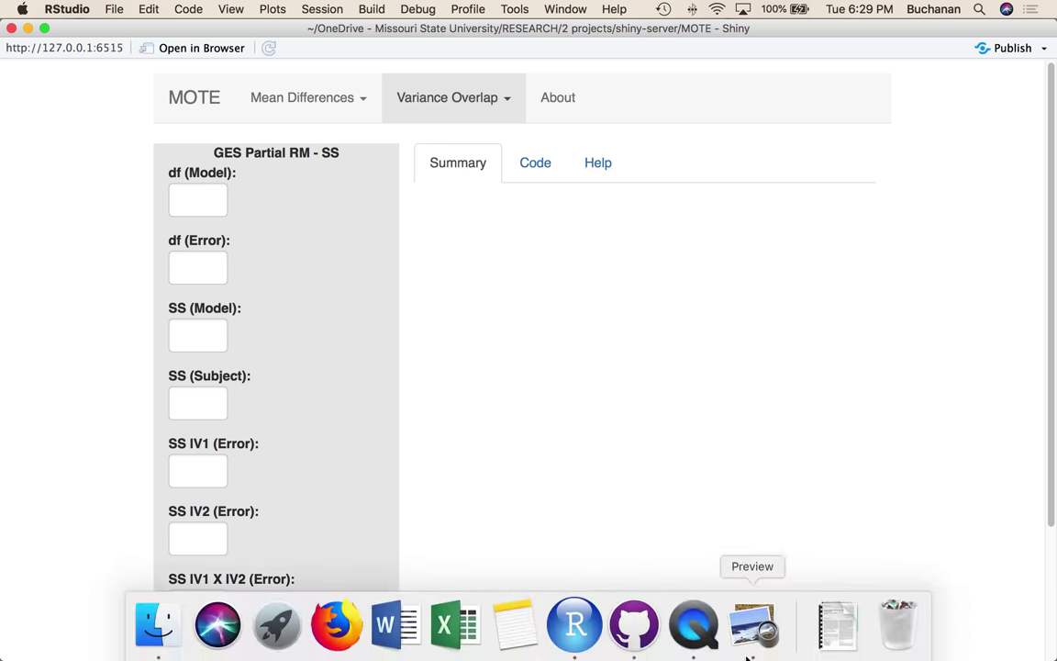
pyautogui.click(761, 630)
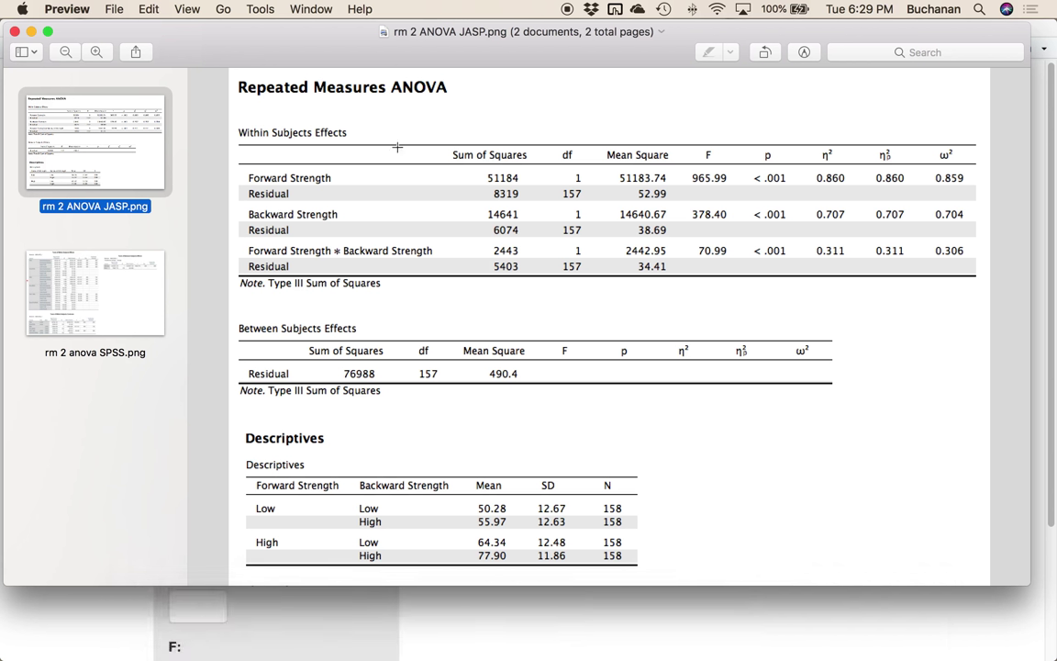
pyautogui.click(515, 632)
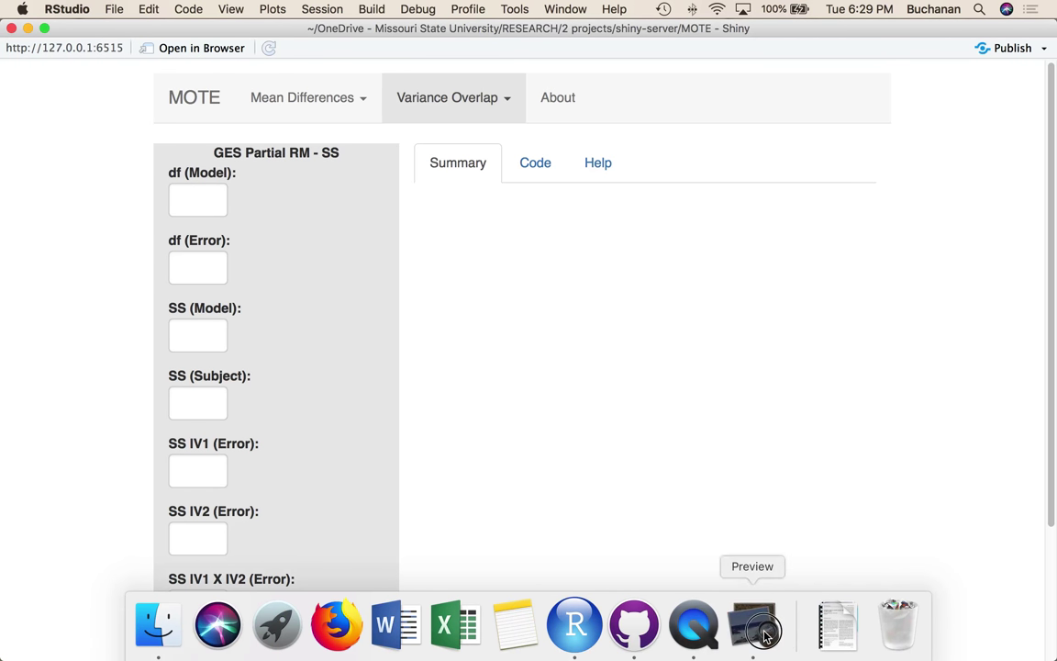
# - Mark the Forward Strength degrees of freedom in Preview and enter 1 for df (Model) and 157 for df (Error) in MOTE
pyautogui.click(754, 620)
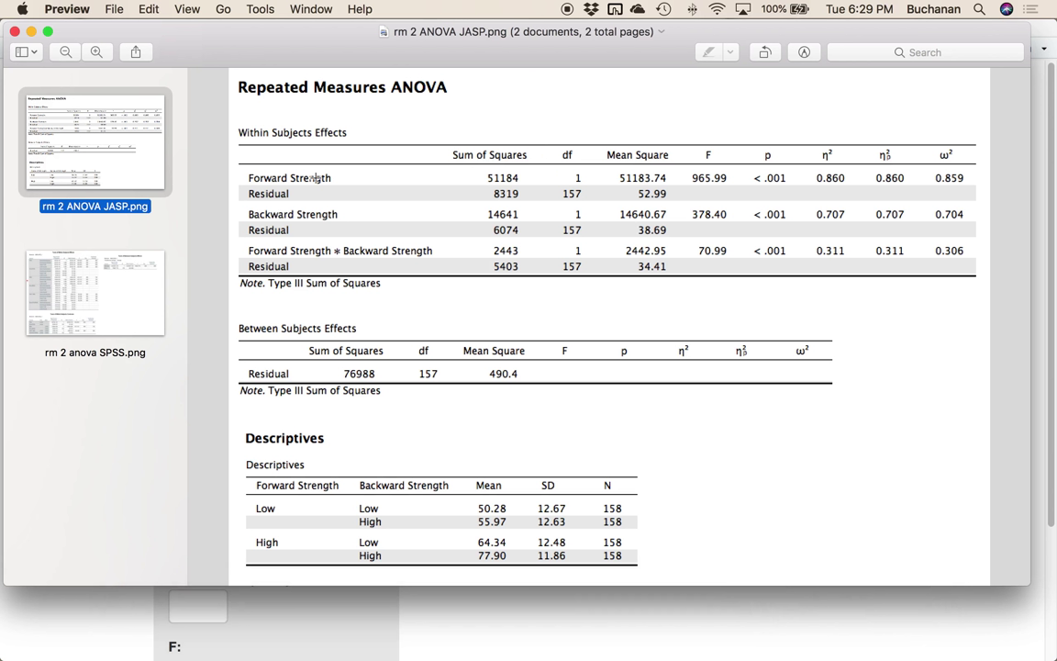
pyautogui.moveTo(545, 166); pyautogui.dragTo(600, 200)
pyautogui.click(604, 620)
pyautogui.click(191, 194)
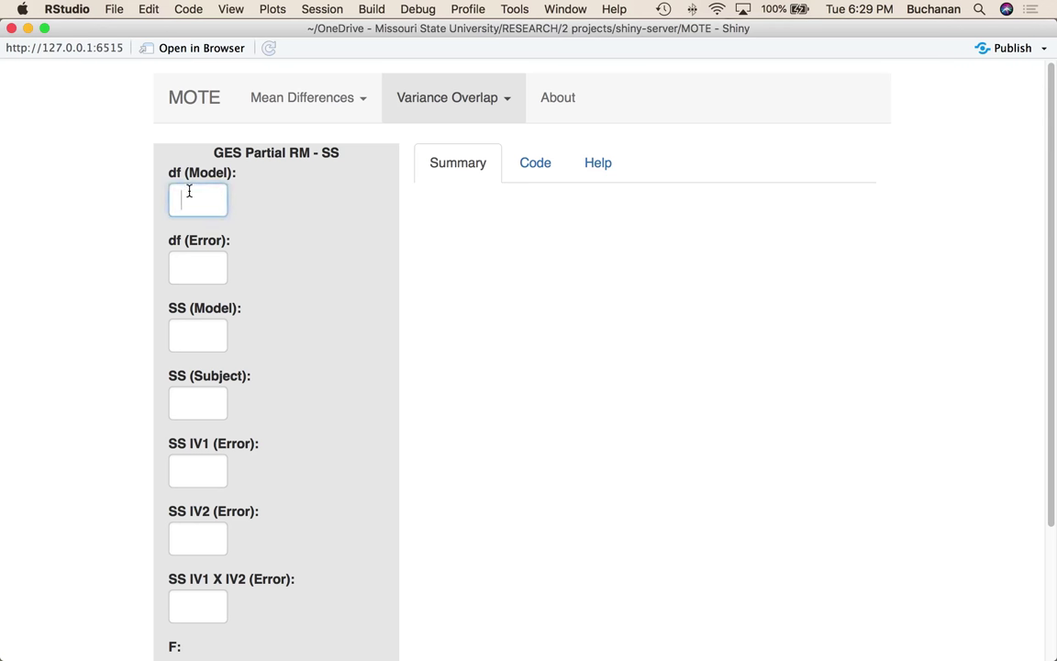
pyautogui.write('1')
pyautogui.press('Tab')
pyautogui.write('157')
pyautogui.press('Tab')
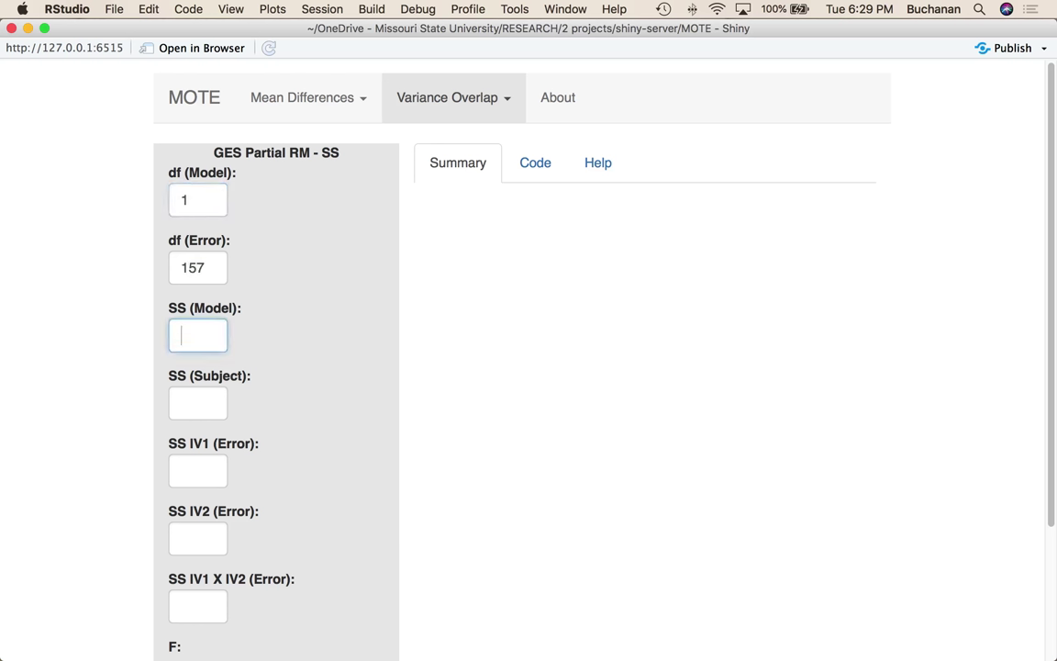
# - Mark the Forward Strength sum of squares in Preview and enter 51184 as SS (Model) in MOTE
pyautogui.moveTo(759, 632)
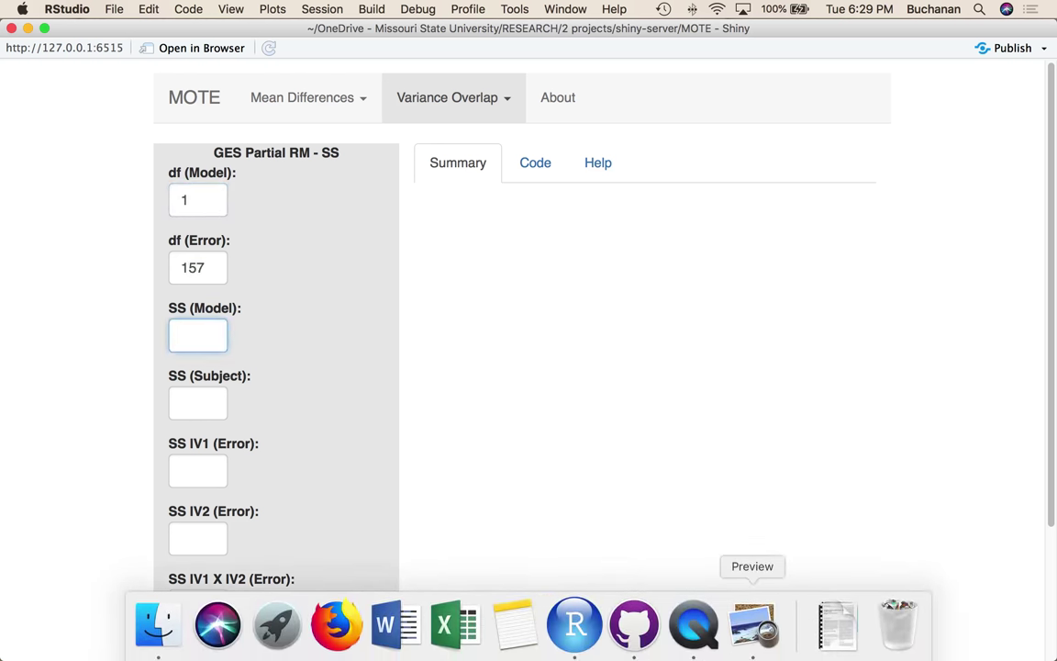
pyautogui.click(760, 631)
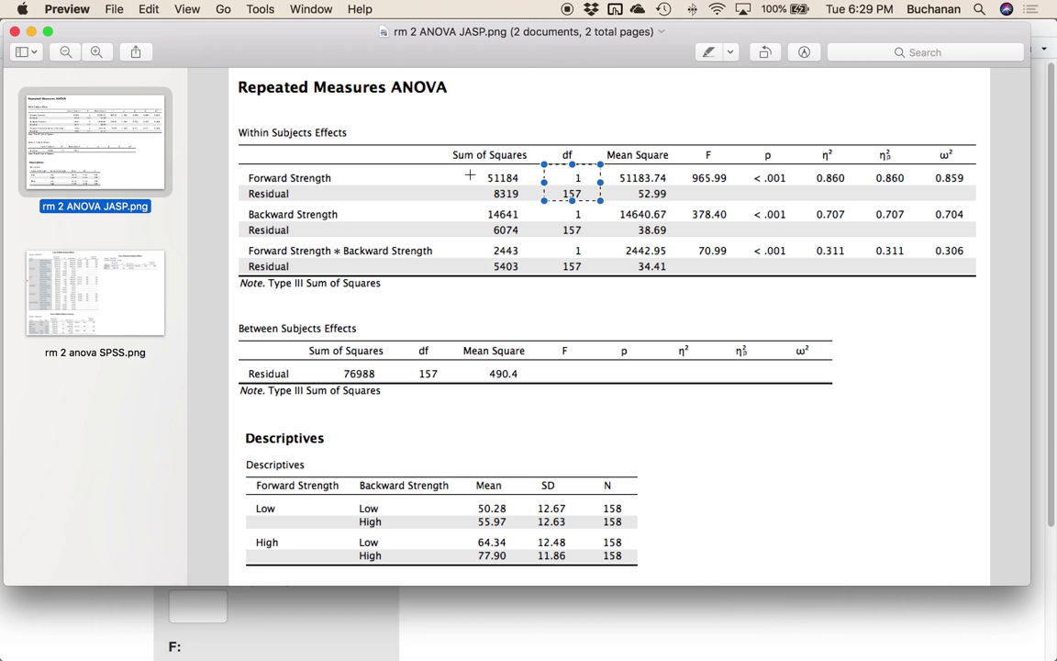
pyautogui.moveTo(474, 168); pyautogui.dragTo(531, 186)
pyautogui.moveTo(239, 163); pyautogui.dragTo(352, 187)
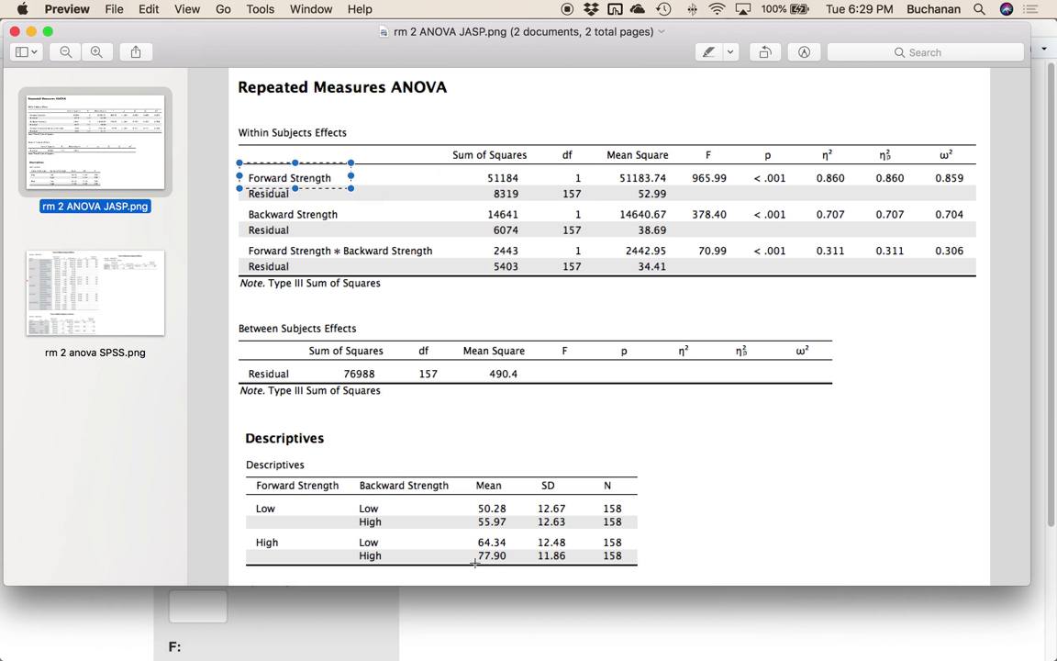
pyautogui.click(462, 631)
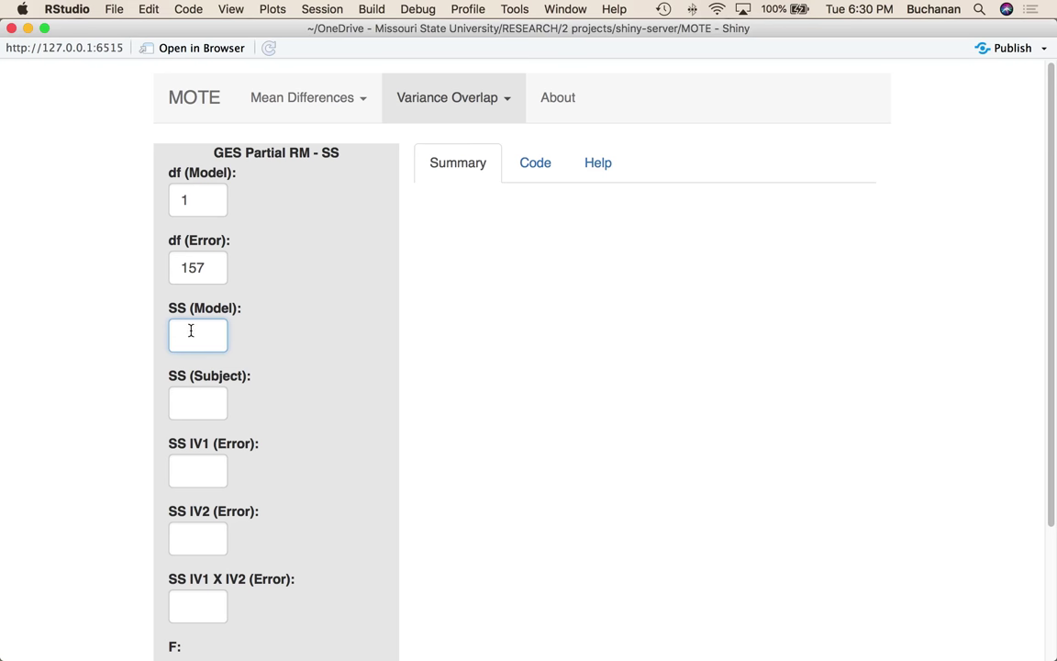
pyautogui.write('51184')
# - Mark the between-subjects residual sum of squares in Preview and enter 76988 as SS (Subject) in MOTE
pyautogui.click(751, 620)
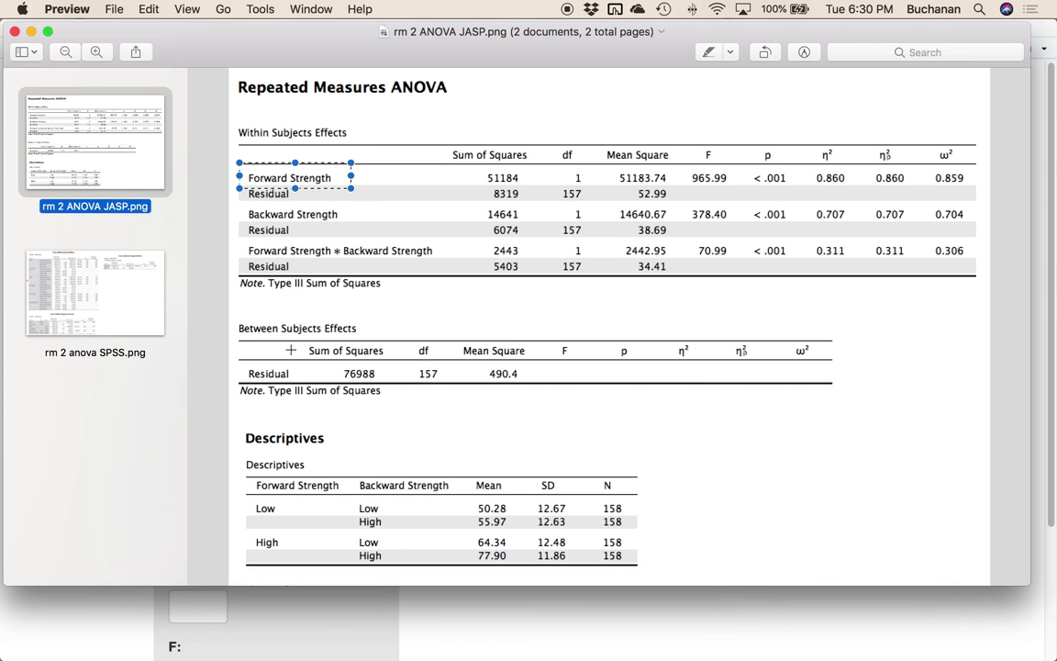
pyautogui.moveTo(305, 337); pyautogui.dragTo(394, 380)
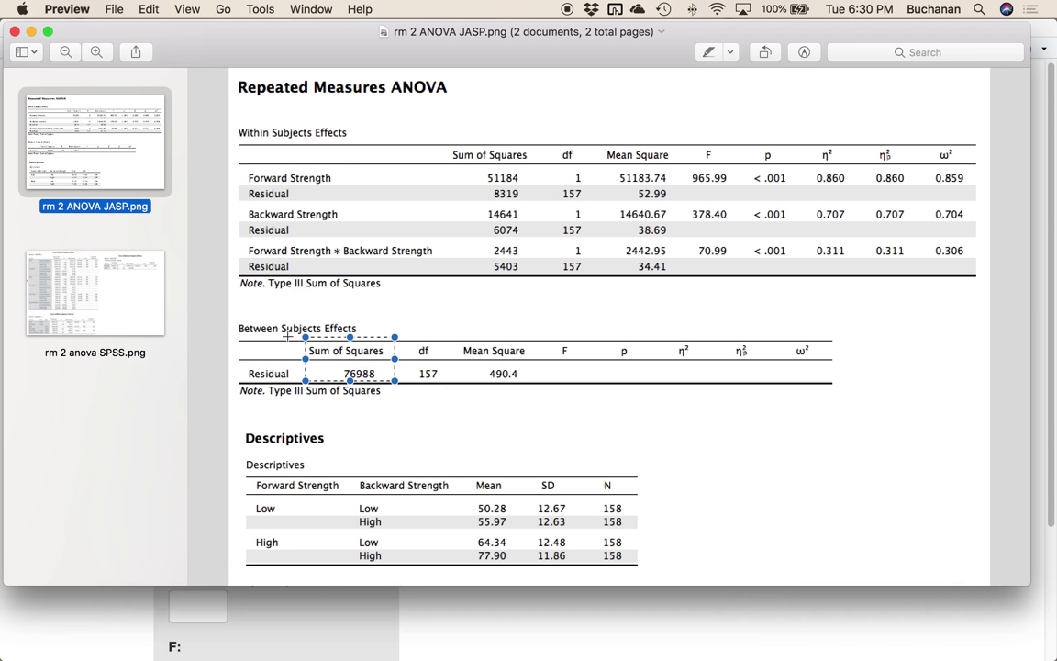
pyautogui.click(326, 631)
pyautogui.click(198, 402)
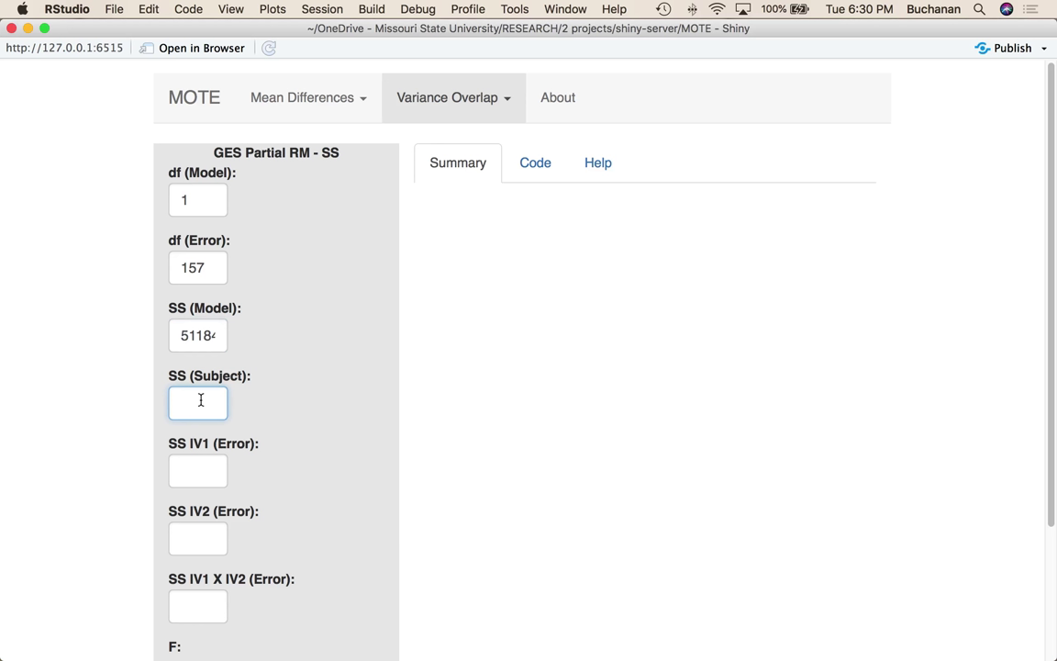
pyautogui.write('76988')
# - Mark the within-subjects residual sums of squares in Preview, and enter 8319 for SS IV1 (Error) and 6074 for SS IV2 (Error) in MOTE
pyautogui.moveTo(583, 649)
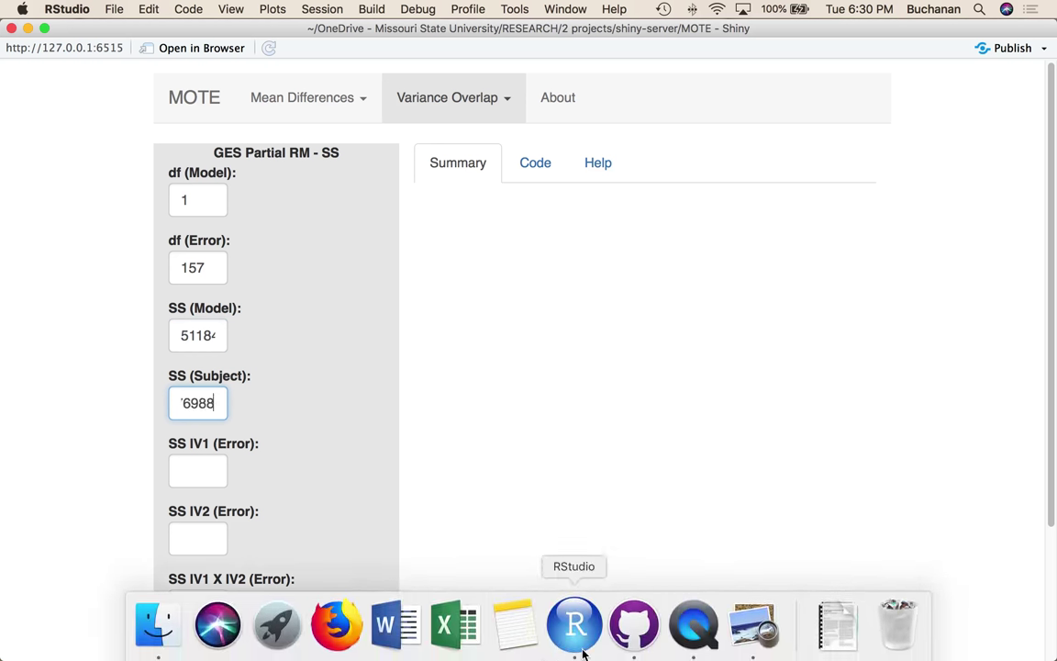
pyautogui.scroll(-5, 354, 411)
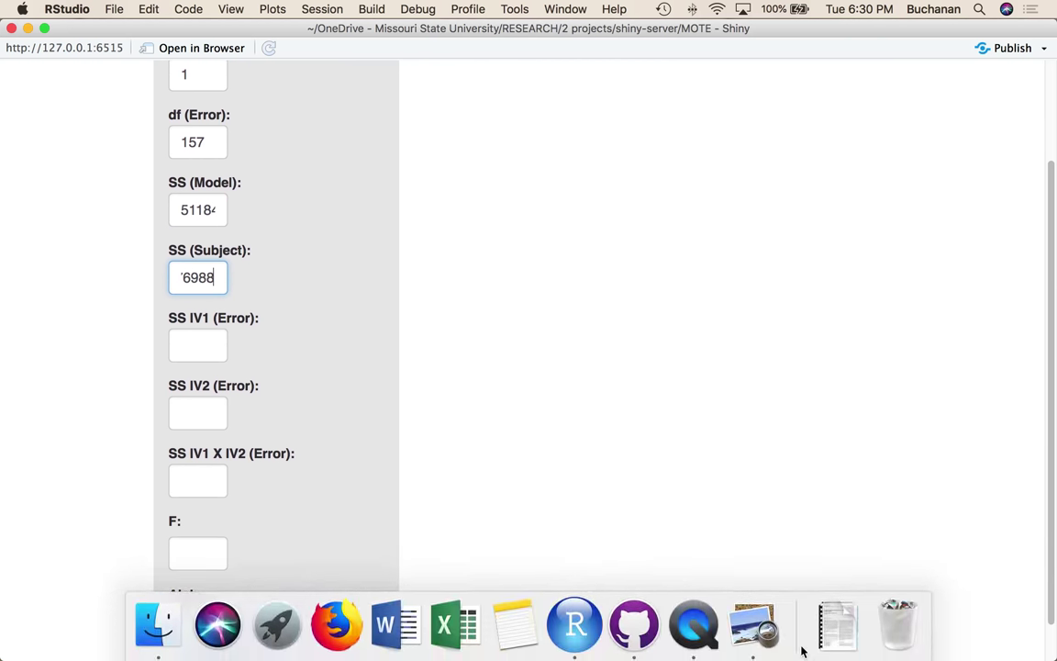
pyautogui.click(758, 631)
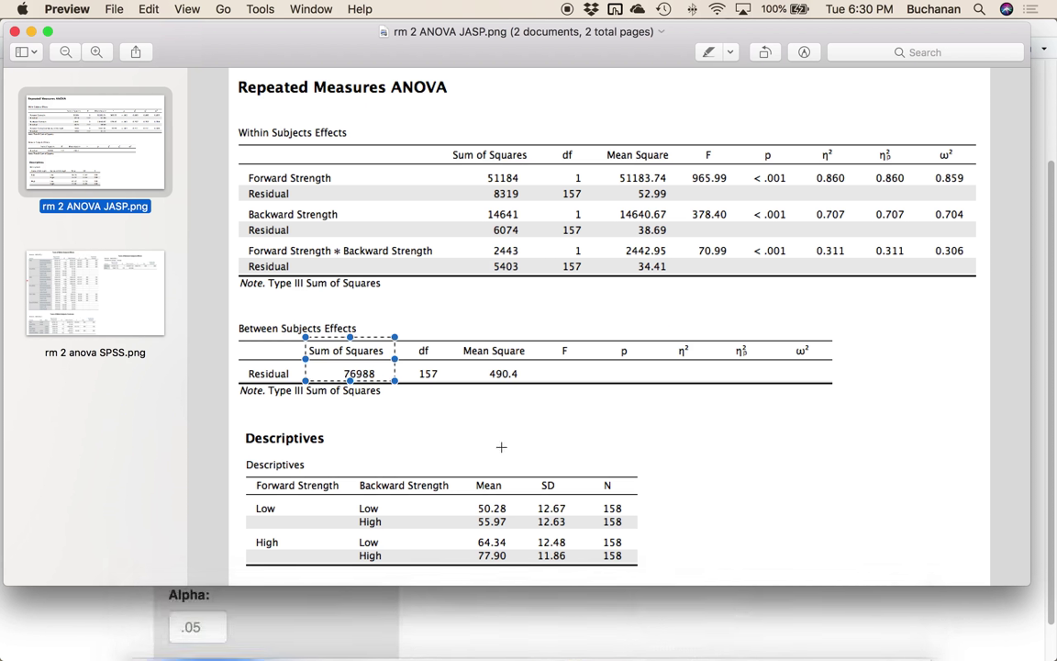
pyautogui.moveTo(477, 184); pyautogui.dragTo(537, 280)
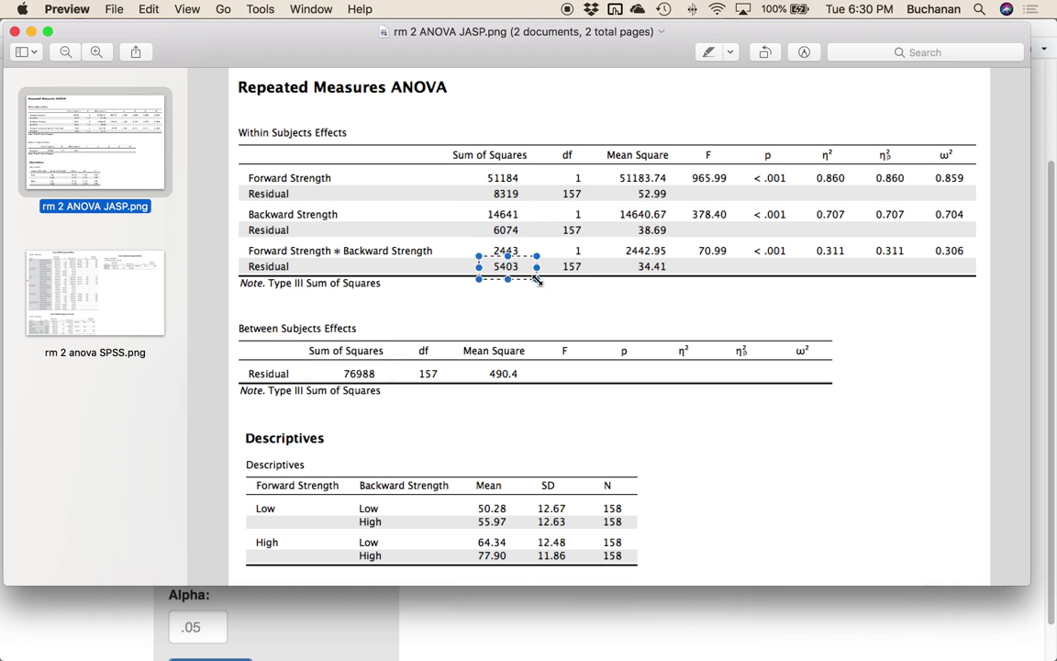
pyautogui.moveTo(485, 182); pyautogui.dragTo(528, 236)
pyautogui.click(495, 632)
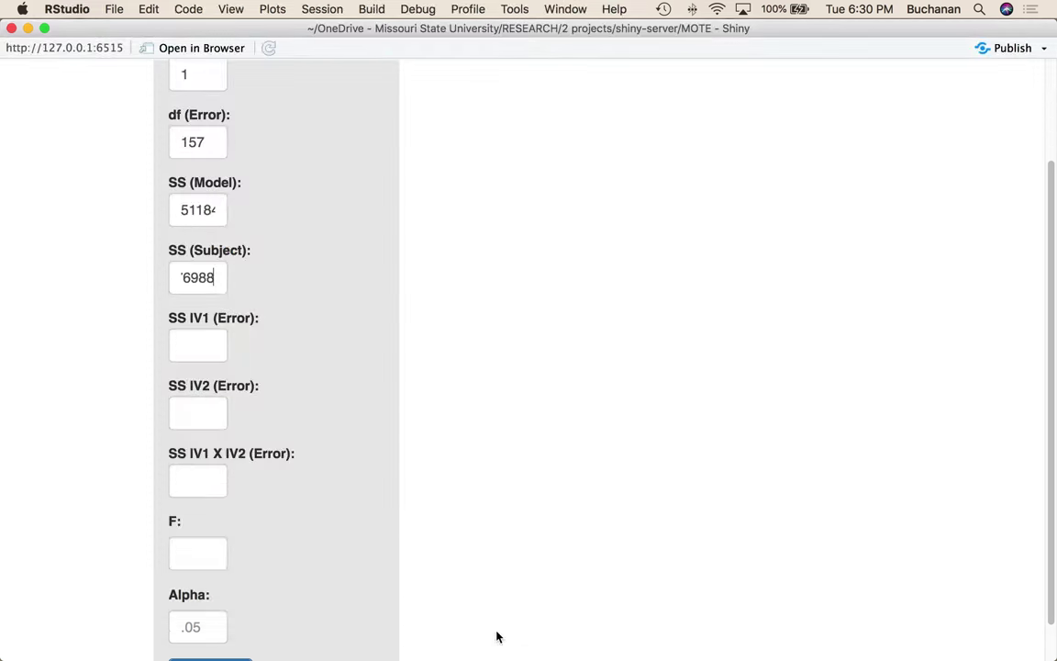
pyautogui.click(189, 344)
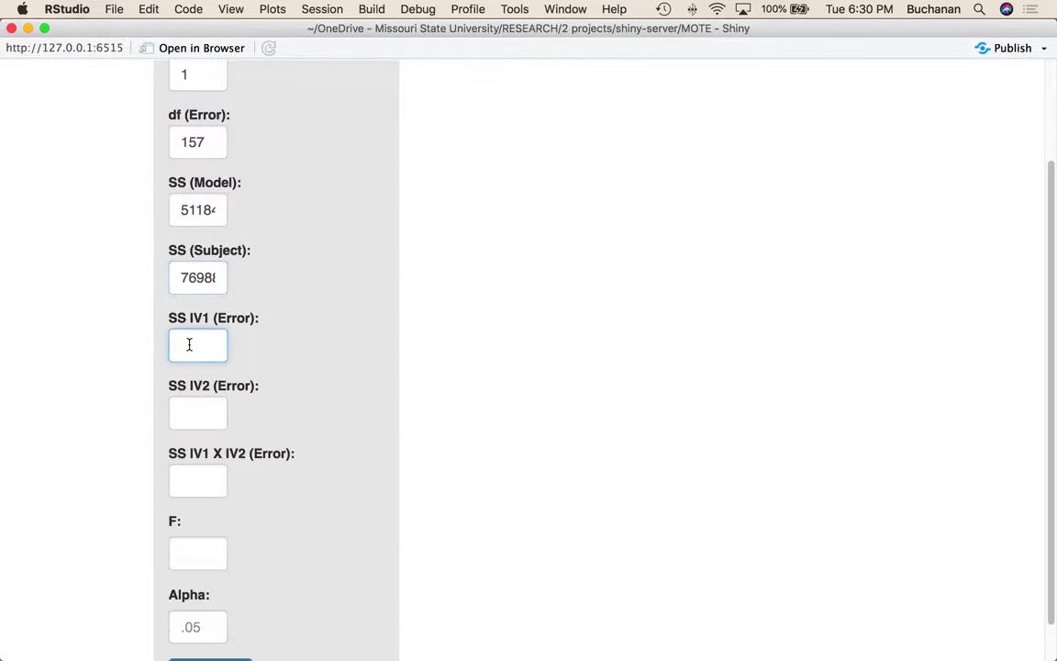
pyautogui.write('8319')
pyautogui.press('Tab')
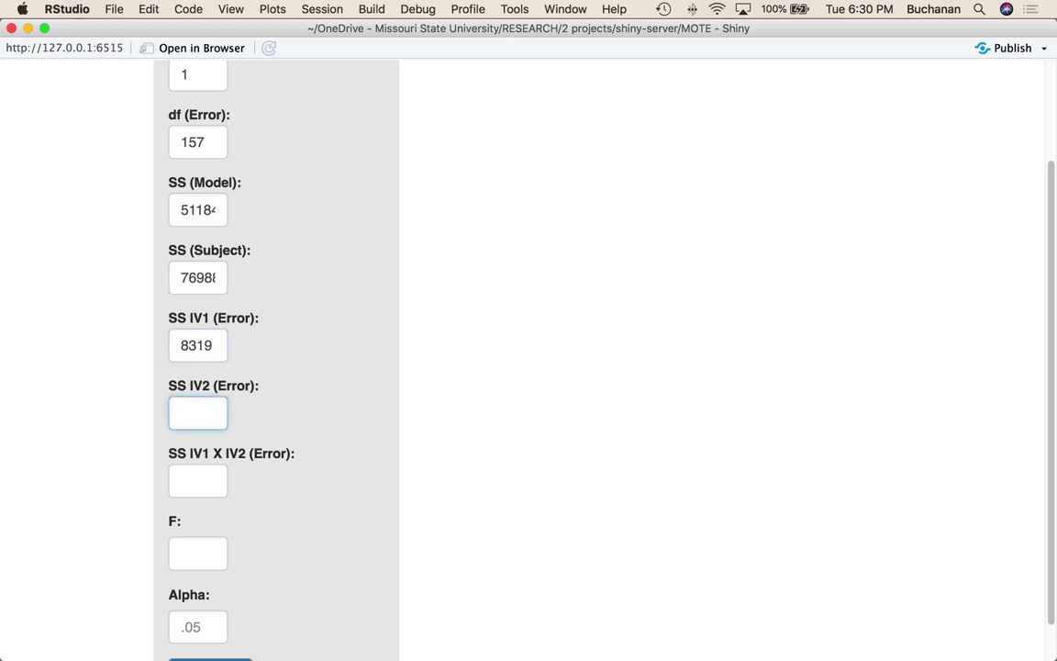
pyautogui.write('6074')
pyautogui.press('Tab')
# - Mark the interaction's residual sum of squares in Preview and enter 5403 as SS IV1 X IV2 (Error) in MOTE
pyautogui.moveTo(573, 643)
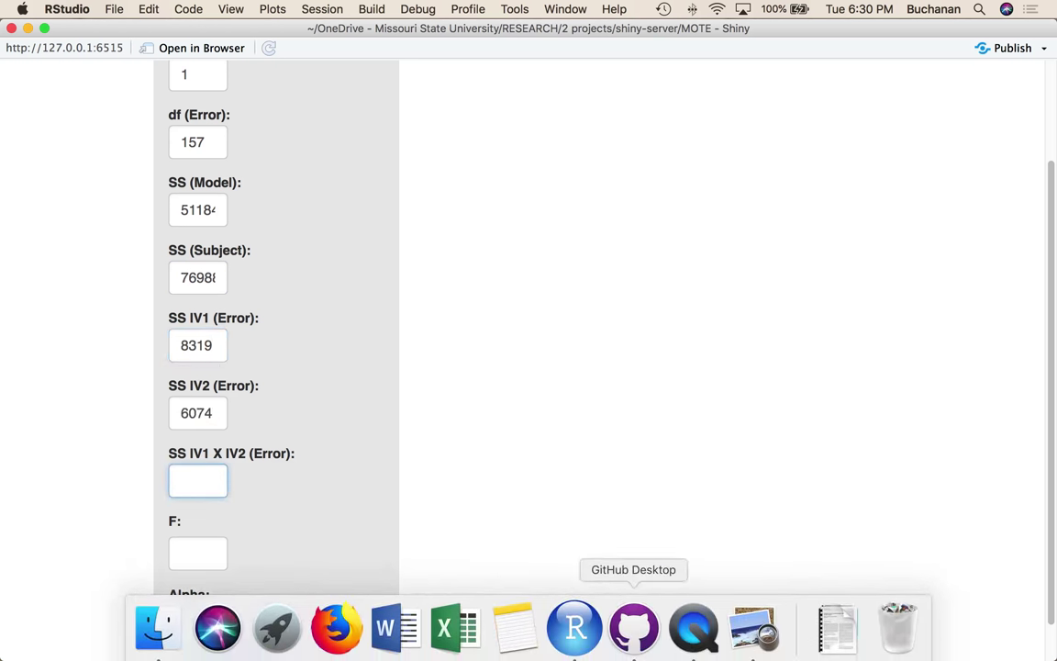
pyautogui.click(747, 632)
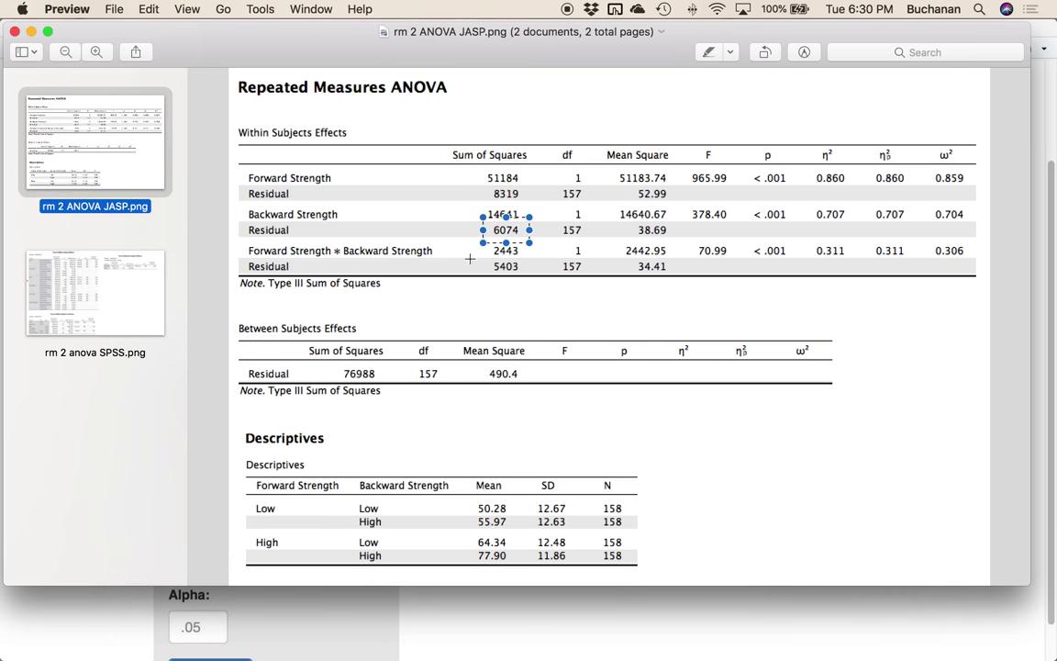
pyautogui.moveTo(483, 258); pyautogui.dragTo(532, 290)
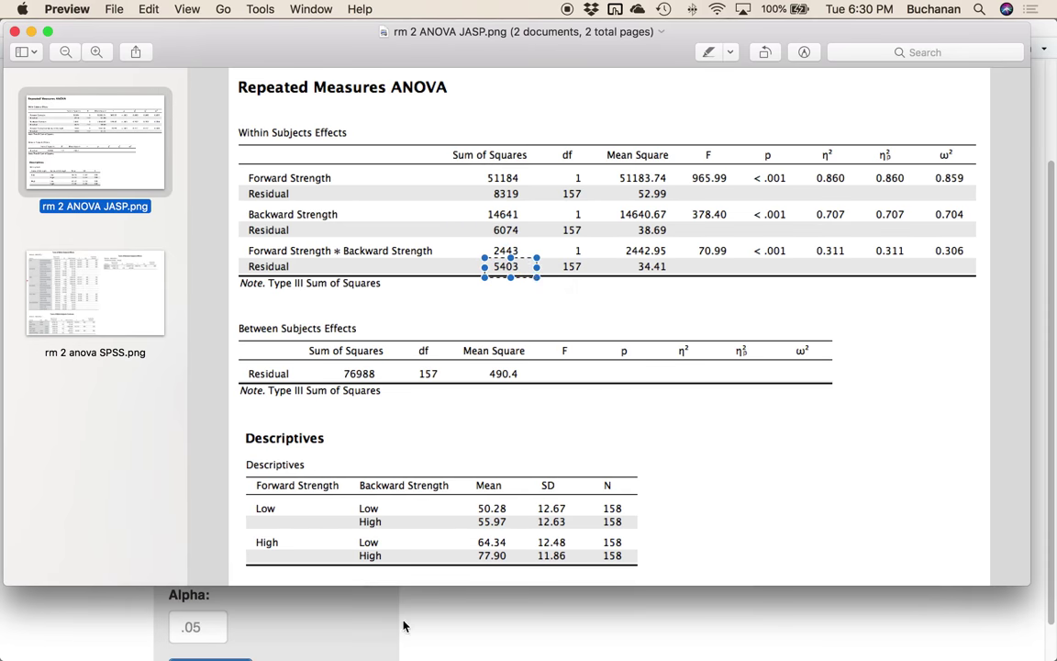
pyautogui.click(357, 601)
pyautogui.write('5403')
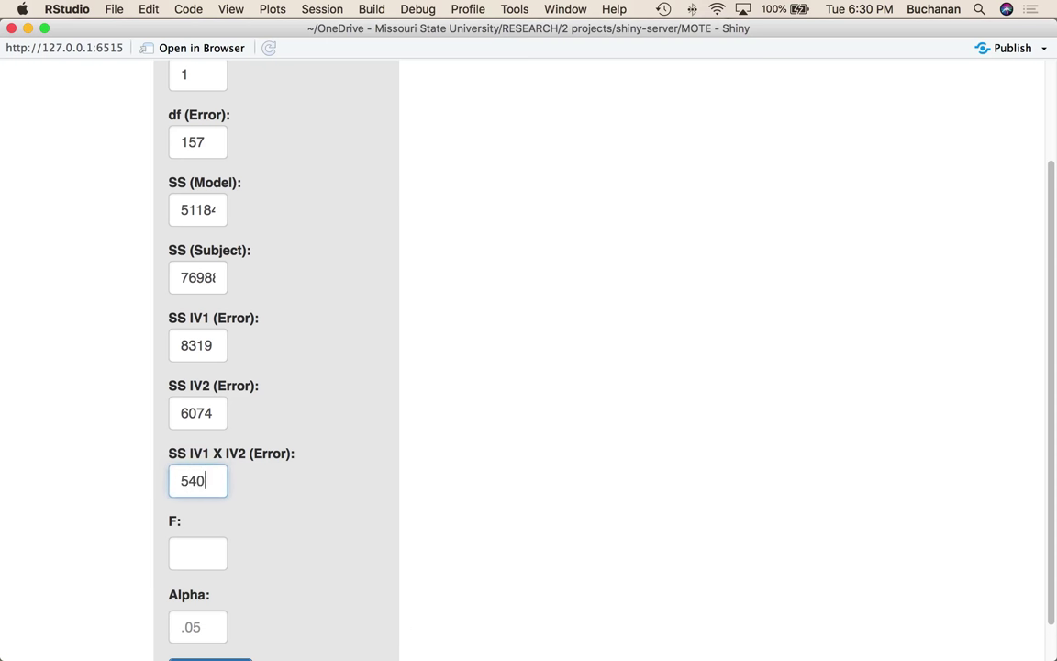
# - Mark the sum of squares column and the Forward Strength F value in Preview, and enter 966 as F in MOTE
pyautogui.moveTo(693, 628)
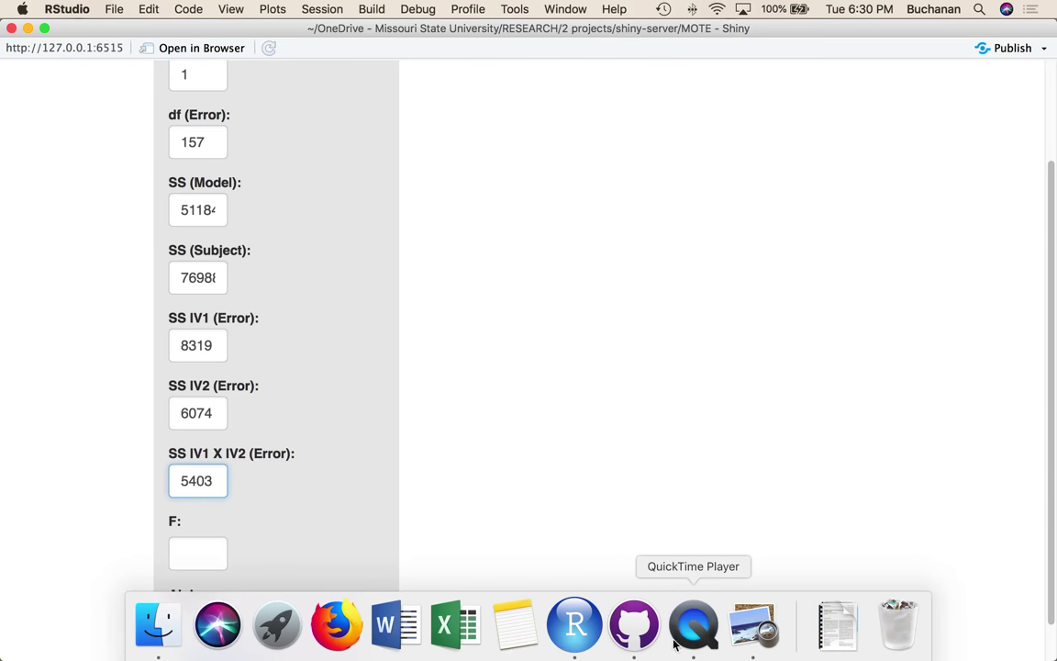
pyautogui.click(750, 626)
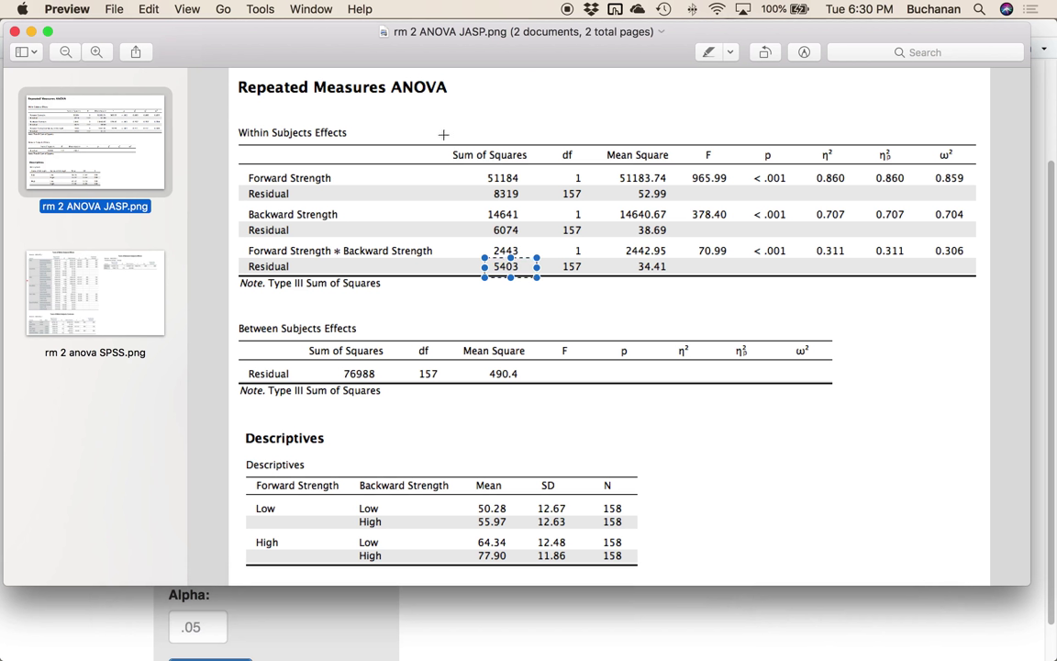
pyautogui.moveTo(444, 135); pyautogui.dragTo(548, 313)
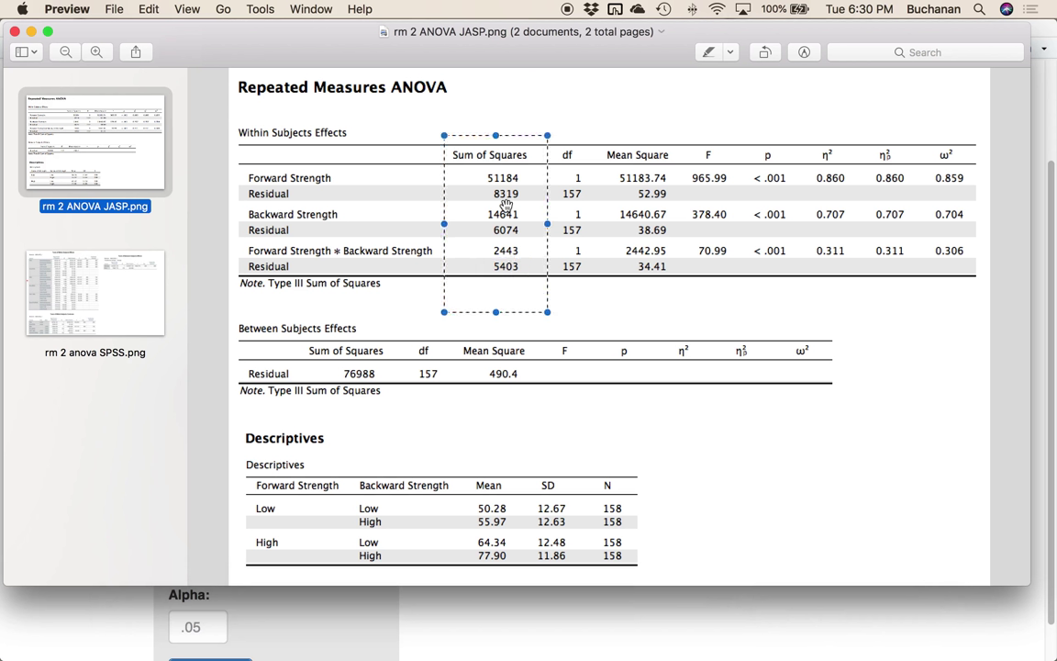
pyautogui.moveTo(684, 168); pyautogui.dragTo(732, 191)
pyautogui.click(632, 608)
pyautogui.click(189, 551)
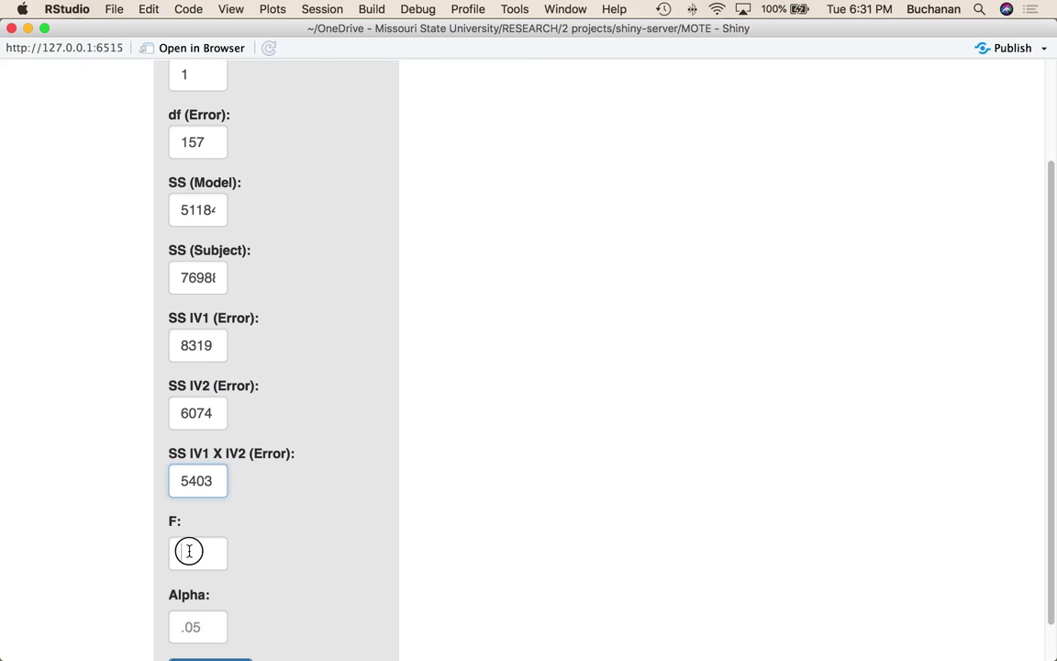
pyautogui.write('966')
# - Set alpha to .05 and calculate the generalized eta squared effect size
pyautogui.click(187, 621)
pyautogui.write('.05')
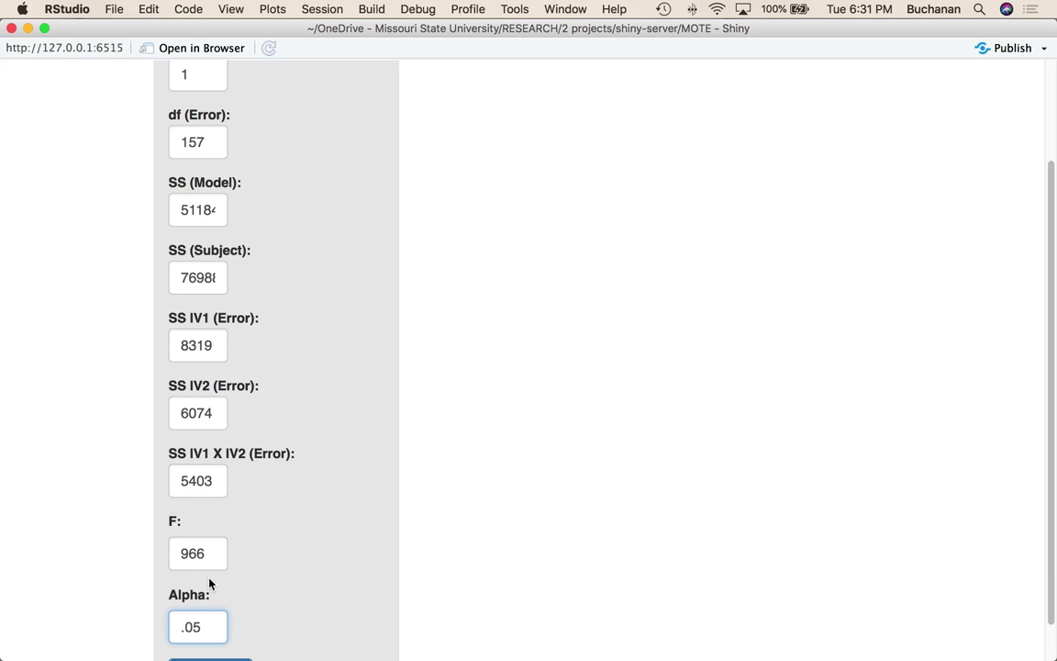
pyautogui.scroll(-1, 207, 588)
pyautogui.click(227, 634)
pyautogui.scroll(3, 607, 421)
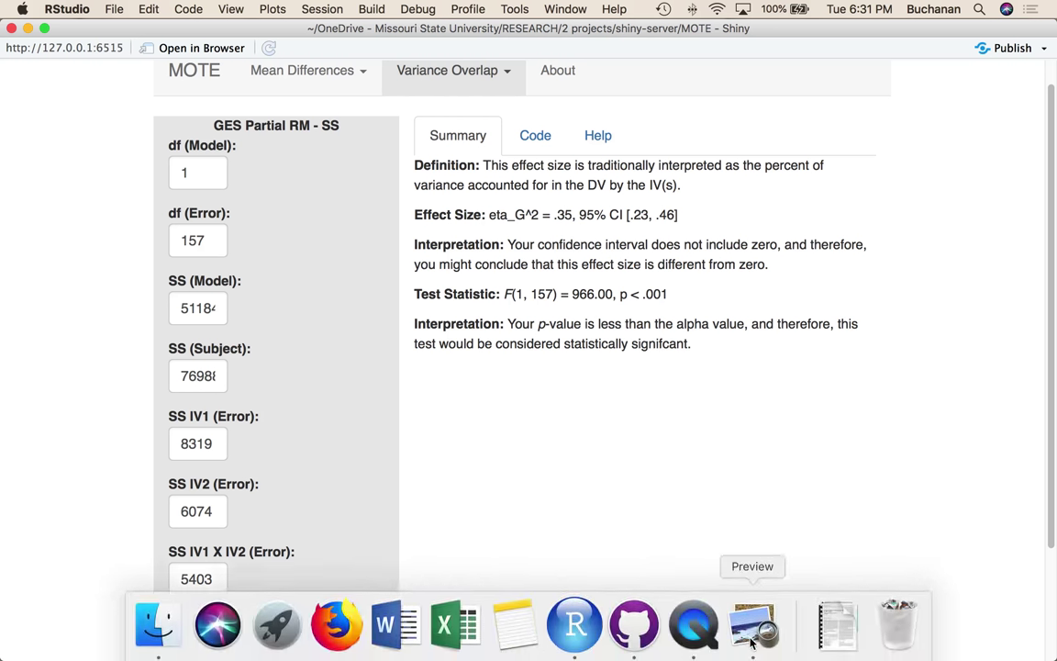
# - Compare the calculated effect size with the Forward Strength eta squared value in the JASP output in Preview
pyautogui.click(750, 617)
pyautogui.moveTo(802, 141); pyautogui.dragTo(839, 192)
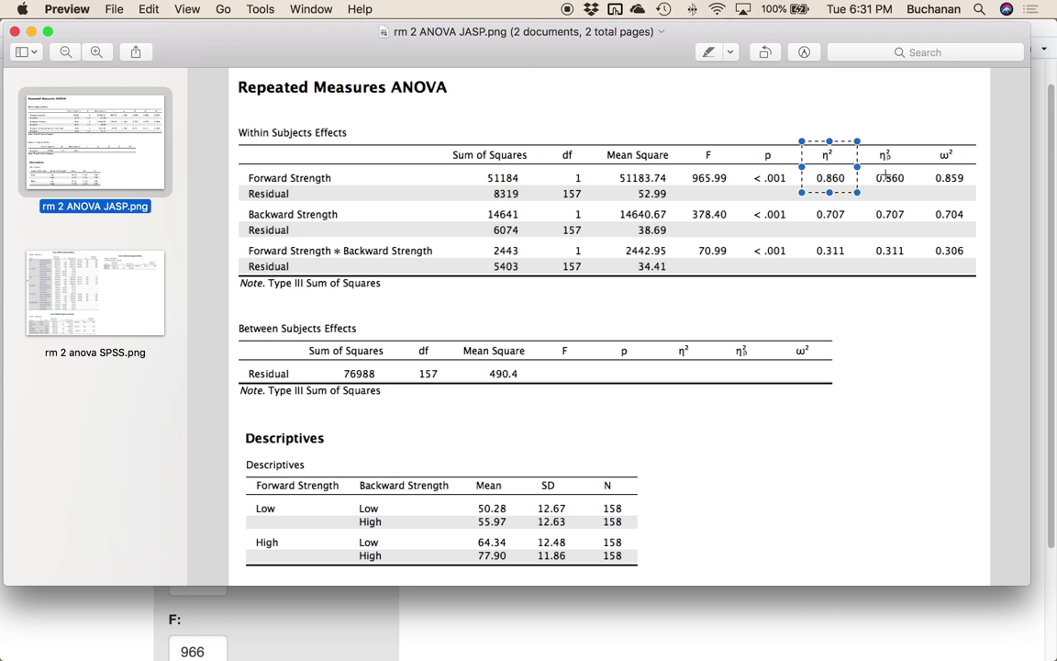
pyautogui.click(602, 592)
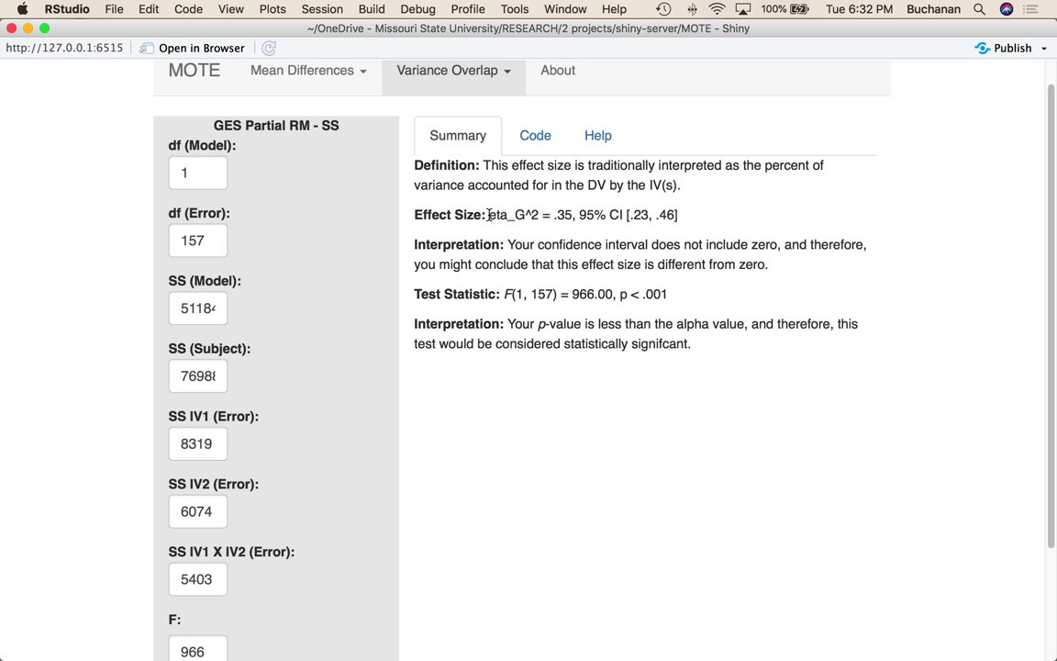
# - View the generalized eta squared formula and R code, highlighting the three SS error terms in the denominator
pyautogui.click(536, 136)
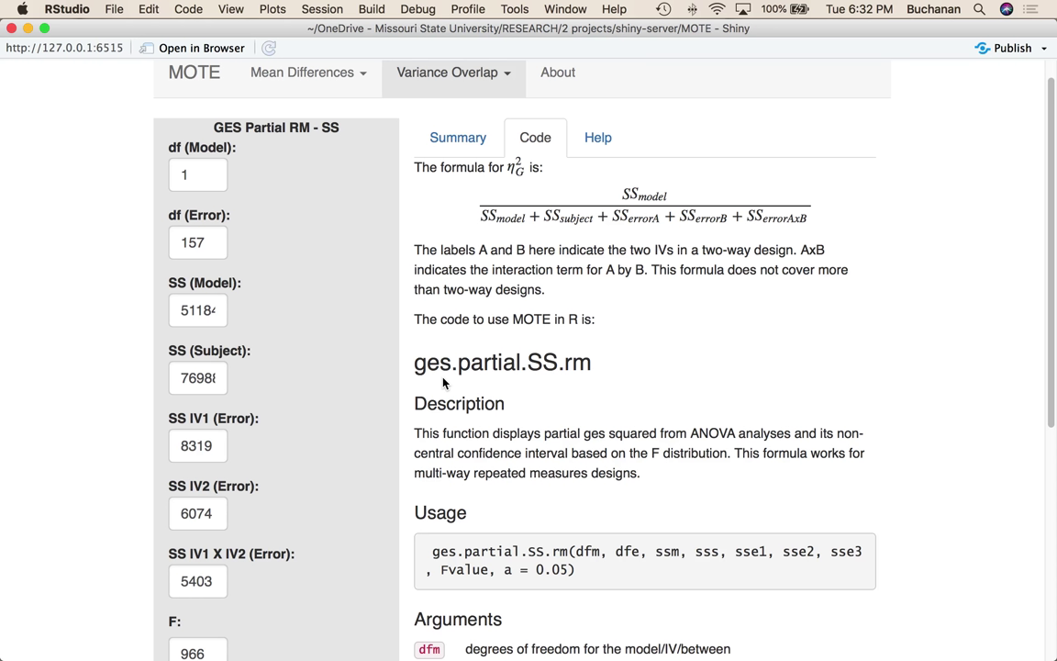
pyautogui.moveTo(611, 217); pyautogui.dragTo(838, 228)
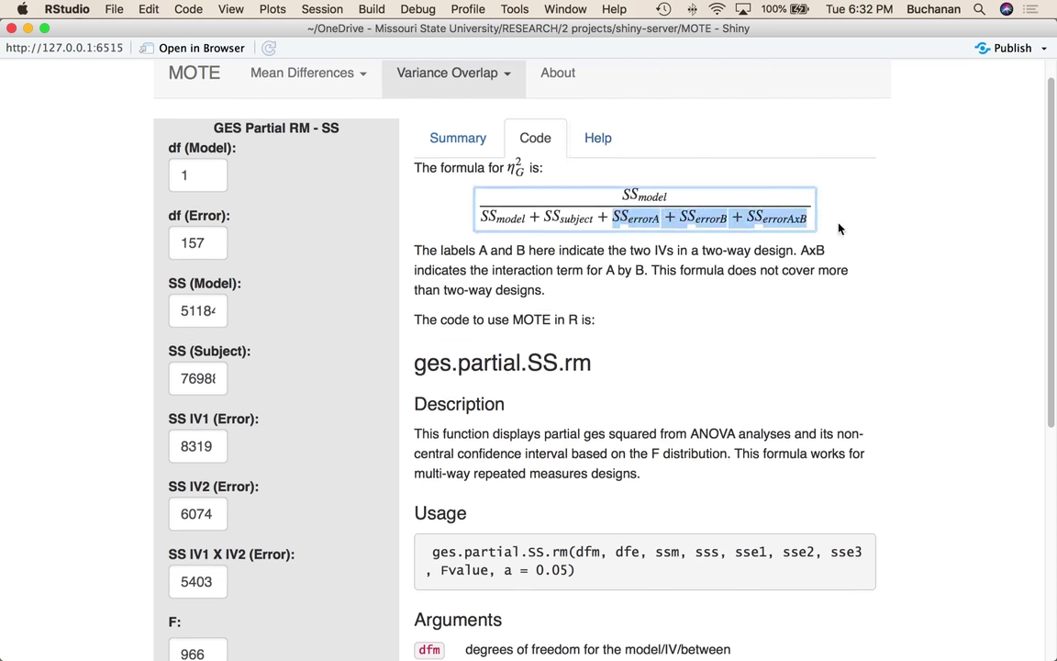
# - Clear the formula highlight and open the GES Partial Mix - SS calculator for mixed designs
pyautogui.click(554, 304)
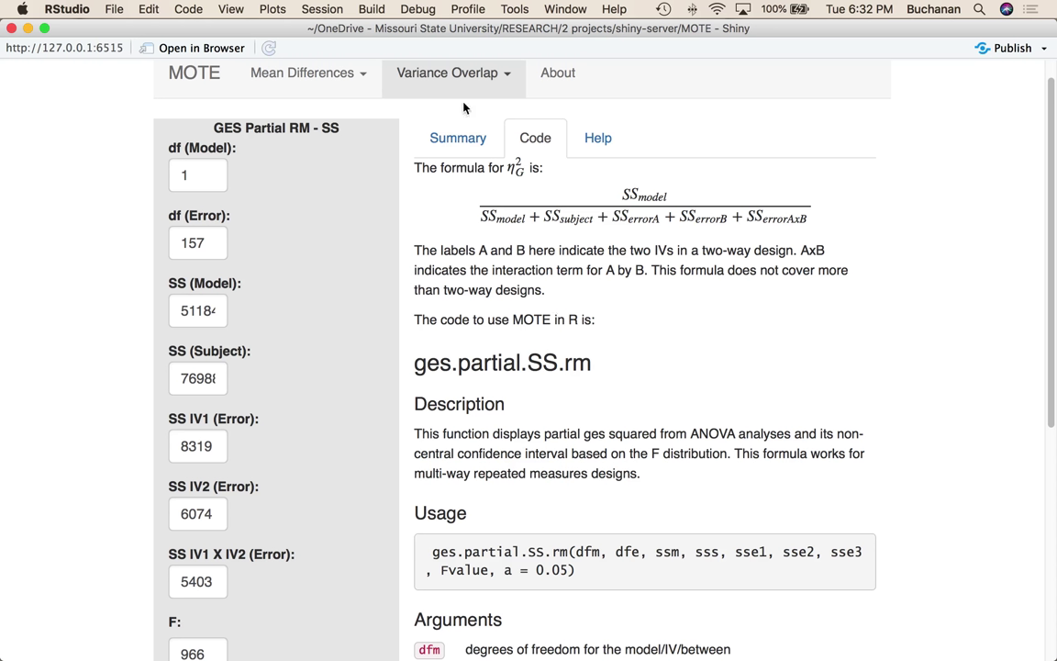
pyautogui.click(470, 74)
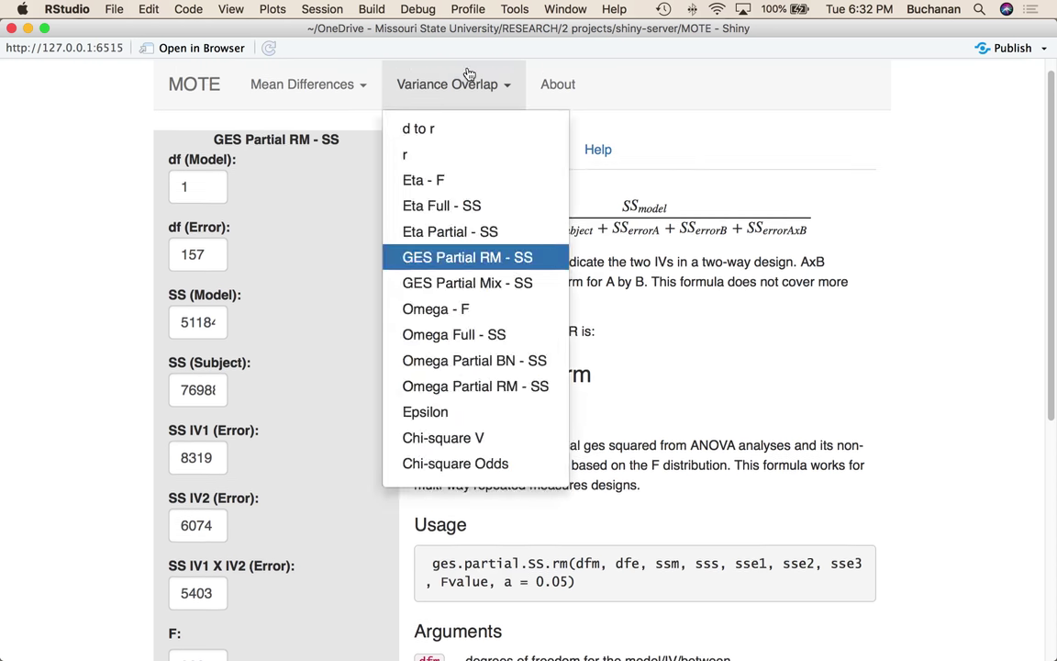
pyautogui.click(517, 287)
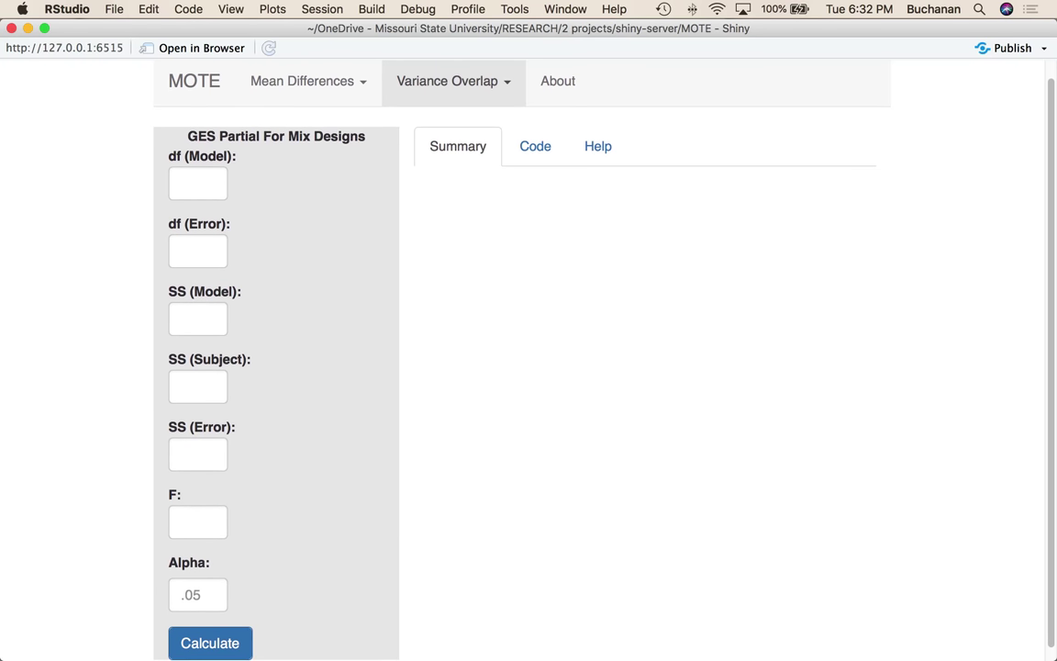
# - Switch to Preview, enlarge the mix 2 anova JASP.png output, and mark the between-subjects residual and Forward Strength residual sums of squares
pyautogui.moveTo(691, 633)
pyautogui.click(751, 628)
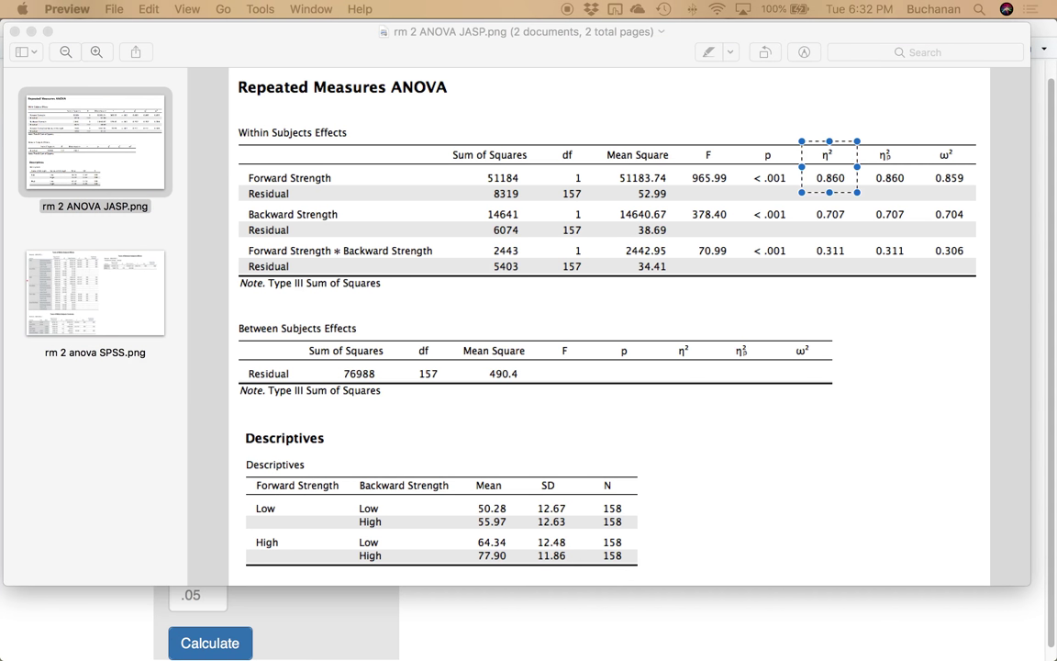
pyautogui.click(24, 270)
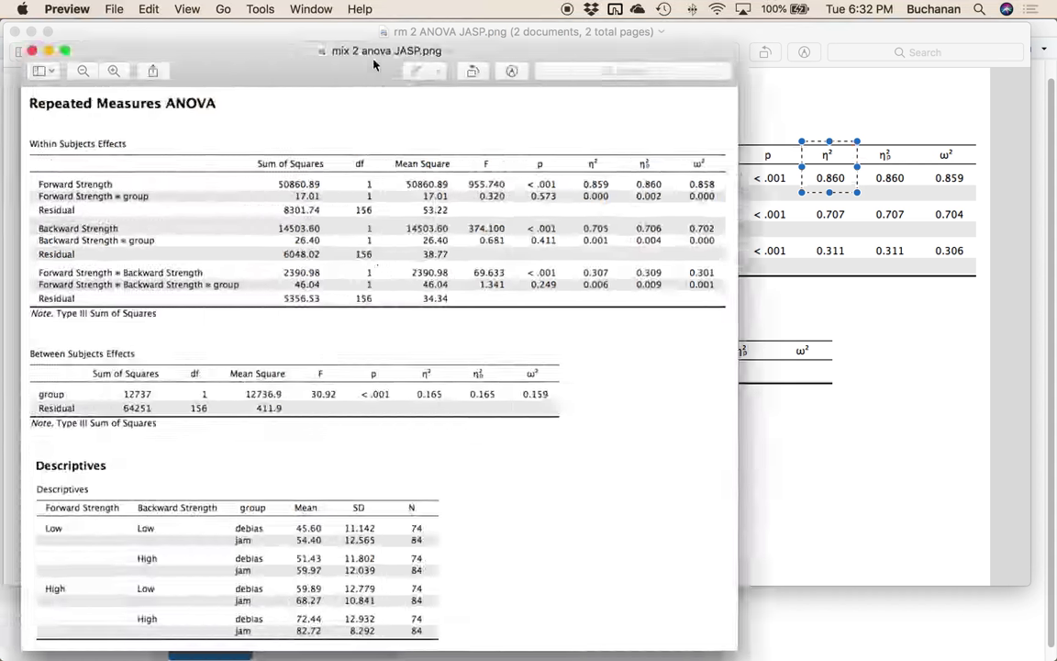
pyautogui.moveTo(366, 56); pyautogui.dragTo(389, 57)
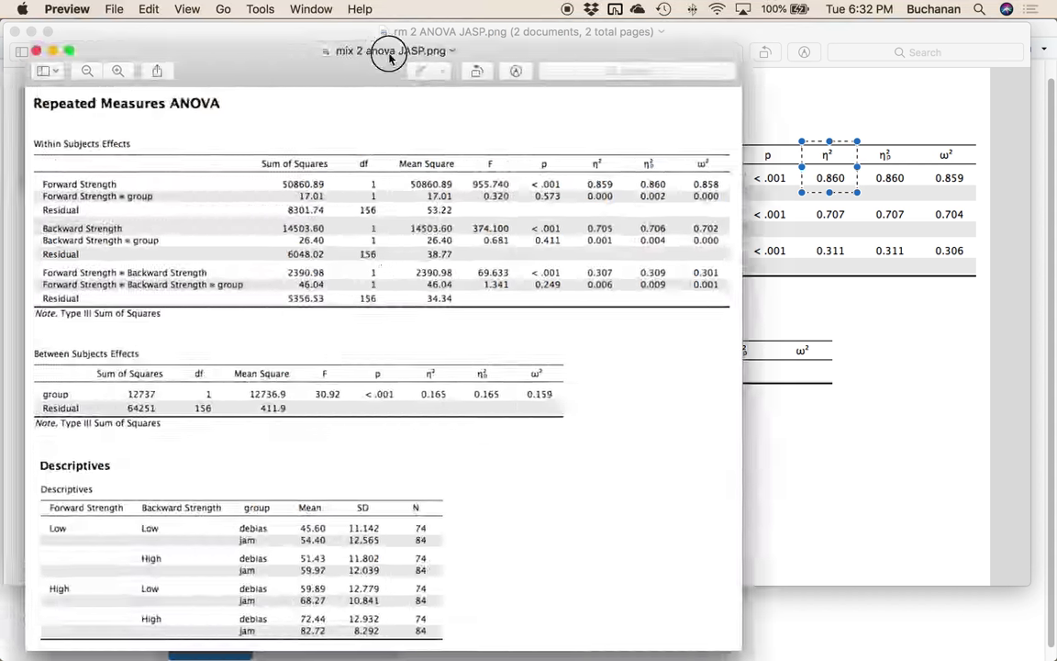
pyautogui.doubleClick(389, 57)
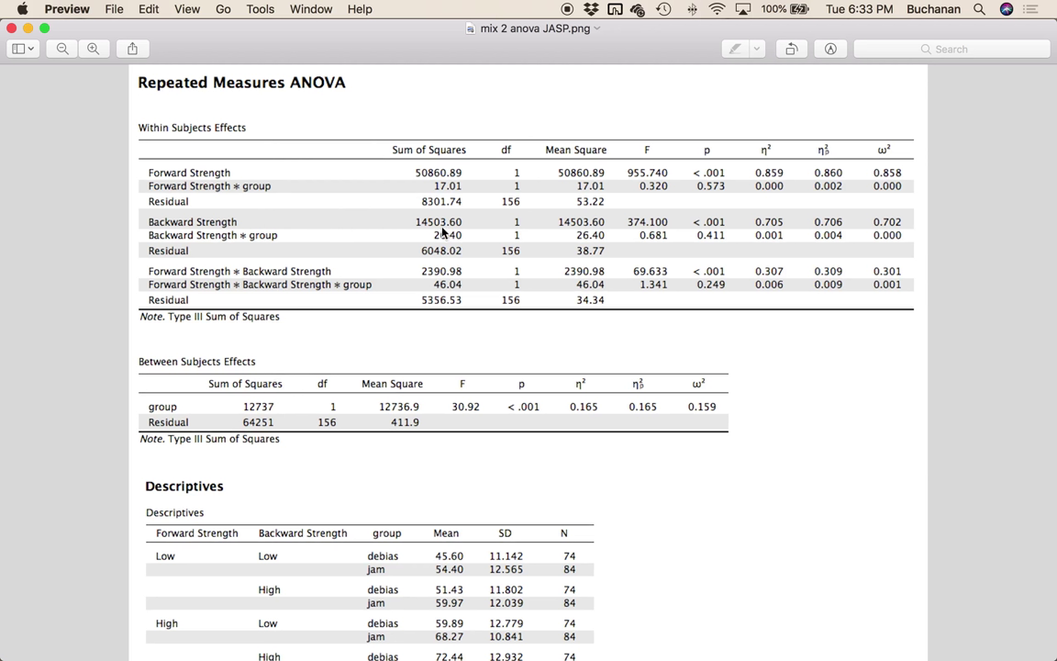
pyautogui.moveTo(235, 415); pyautogui.dragTo(295, 436)
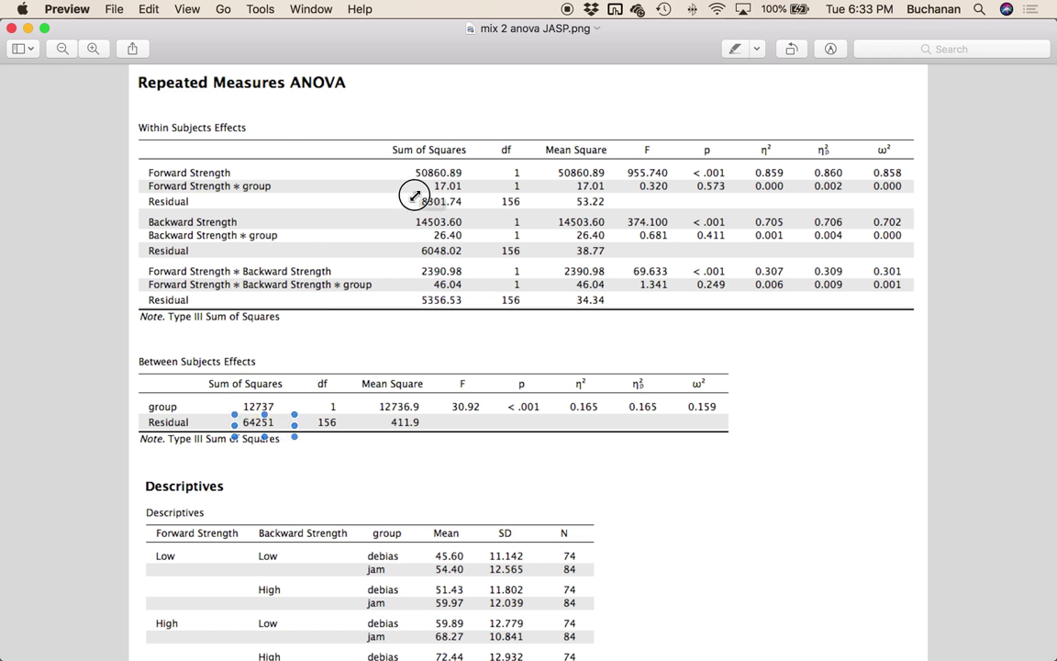
pyautogui.moveTo(413, 195); pyautogui.dragTo(470, 212)
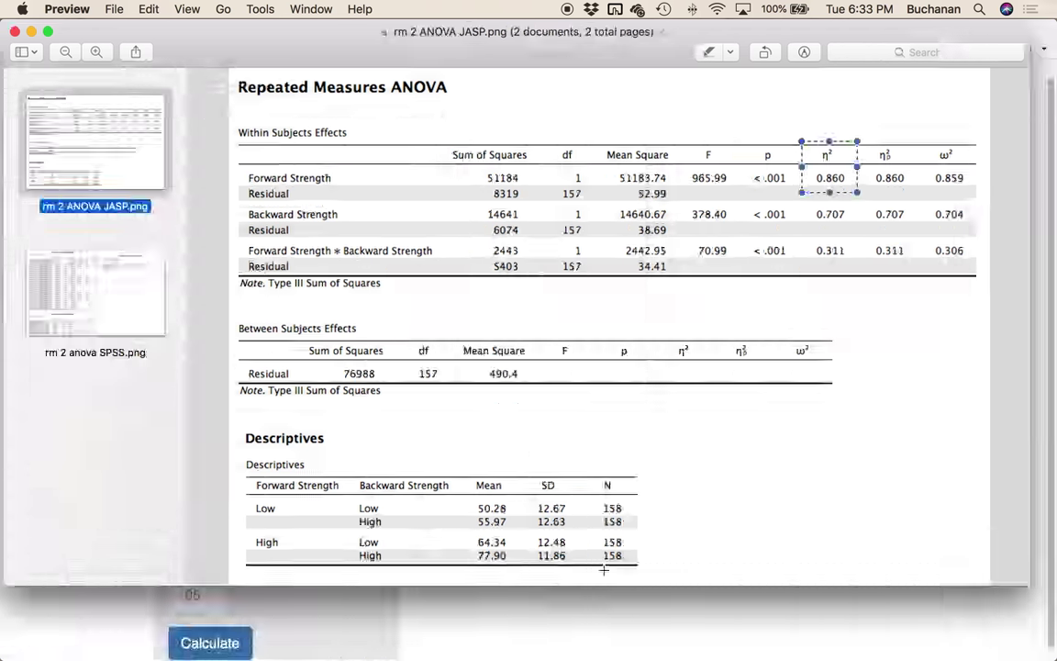
# - Highlight the SS (Subject) label in MOTE, and mark the Forward Strength sum of squares in the mixed ANOVA output in Preview
pyautogui.click(582, 631)
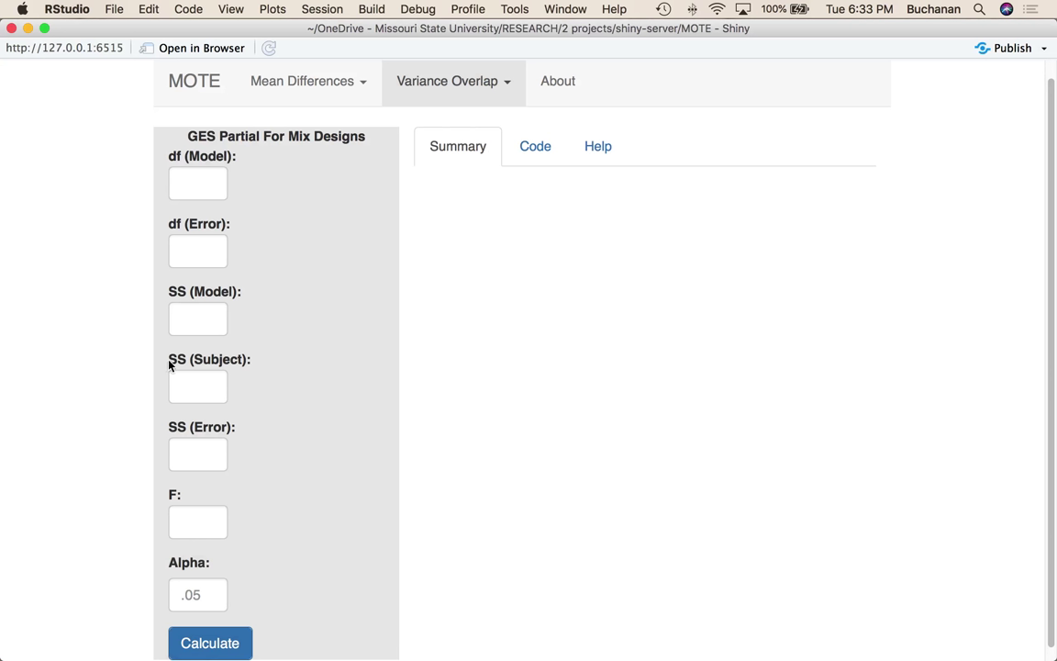
pyautogui.moveTo(170, 365); pyautogui.dragTo(265, 359)
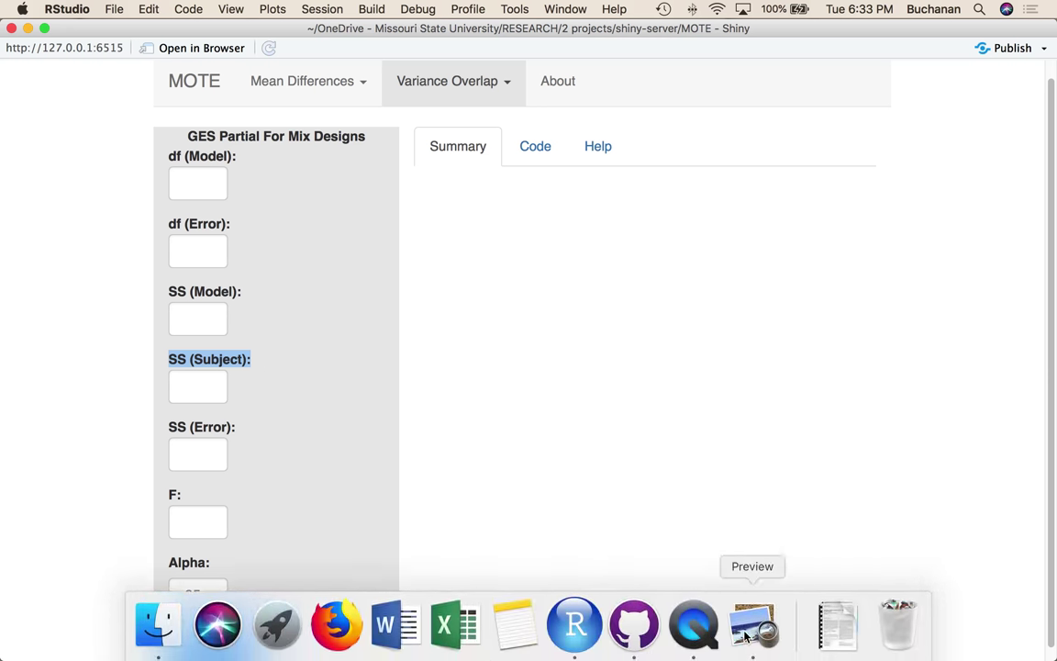
pyautogui.click(748, 631)
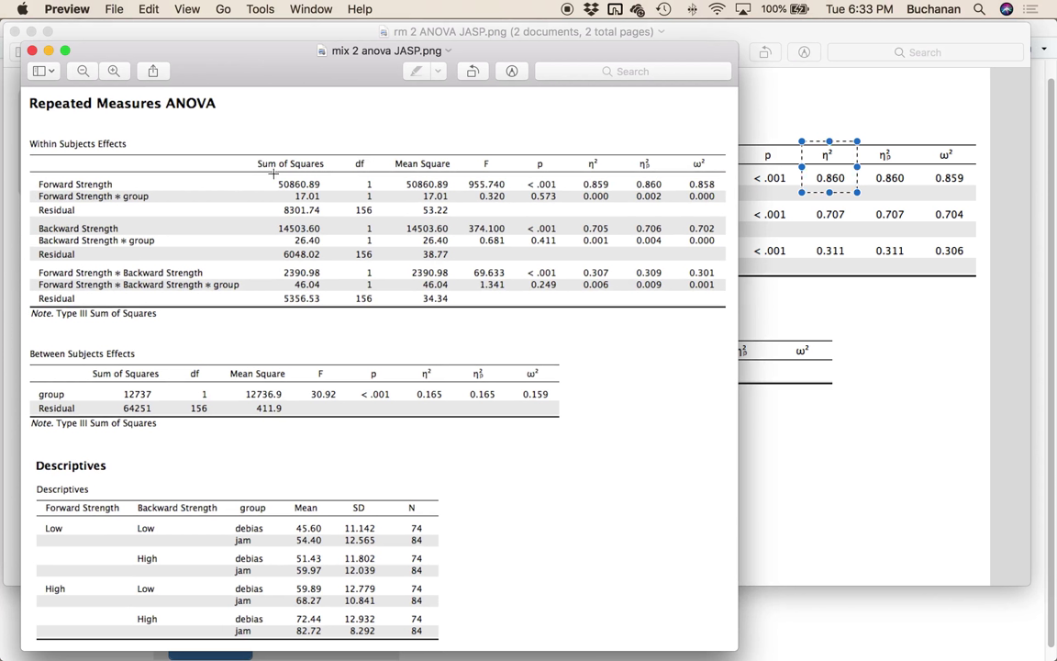
pyautogui.moveTo(267, 170); pyautogui.dragTo(334, 191)
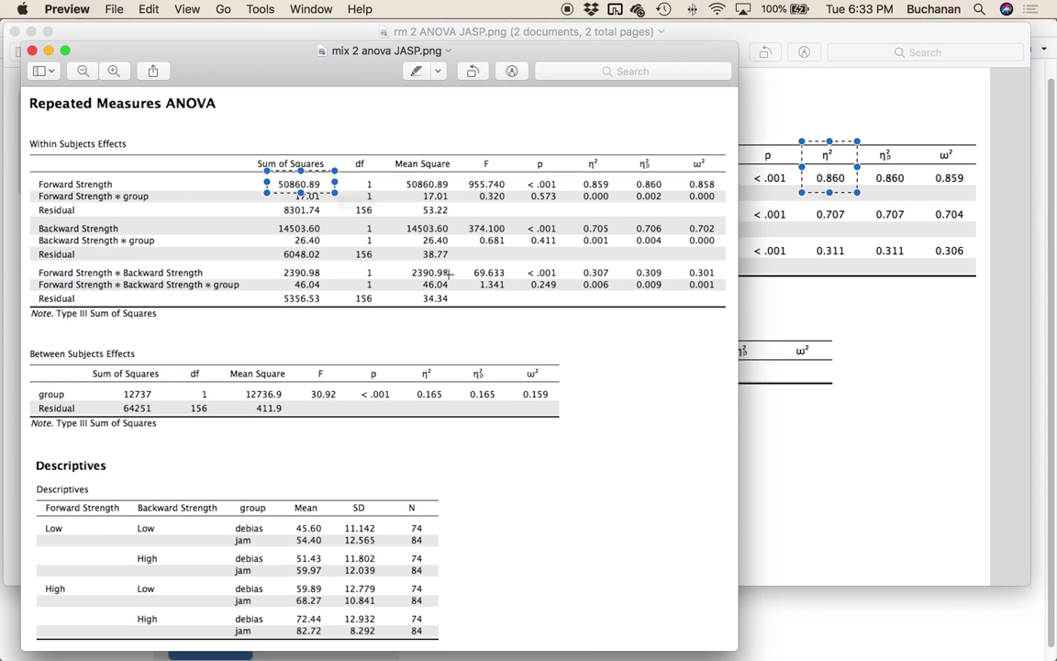
# - Mark the Forward Strength residual df in Preview, and enter 1 as df (Model) and 156 as df (Error) in MOTE
pyautogui.click(897, 630)
pyautogui.click(187, 178)
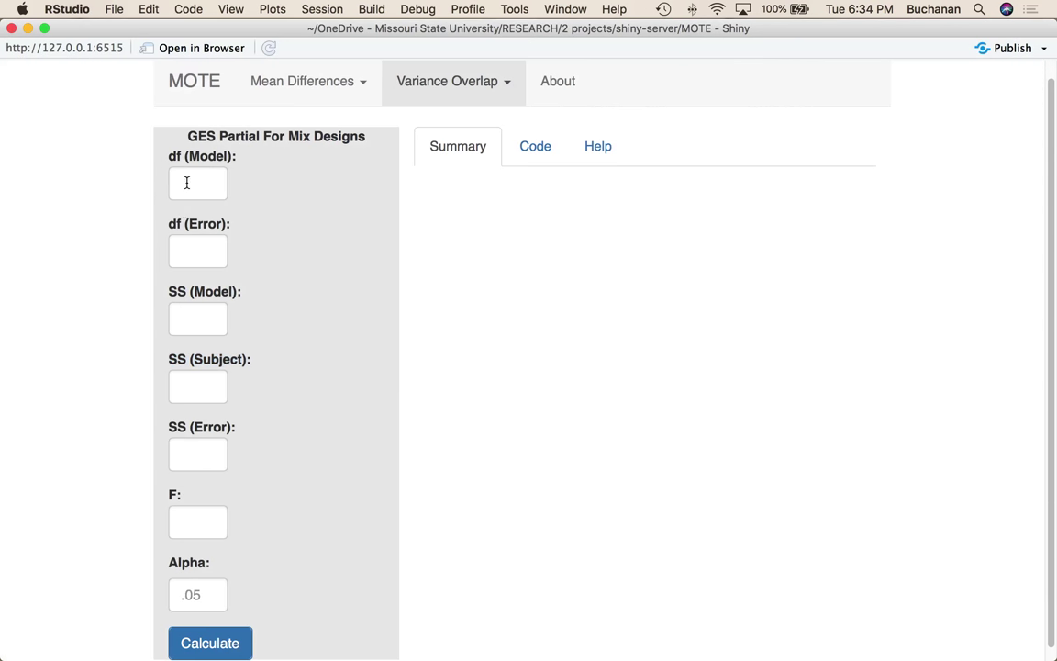
pyautogui.moveTo(753, 632)
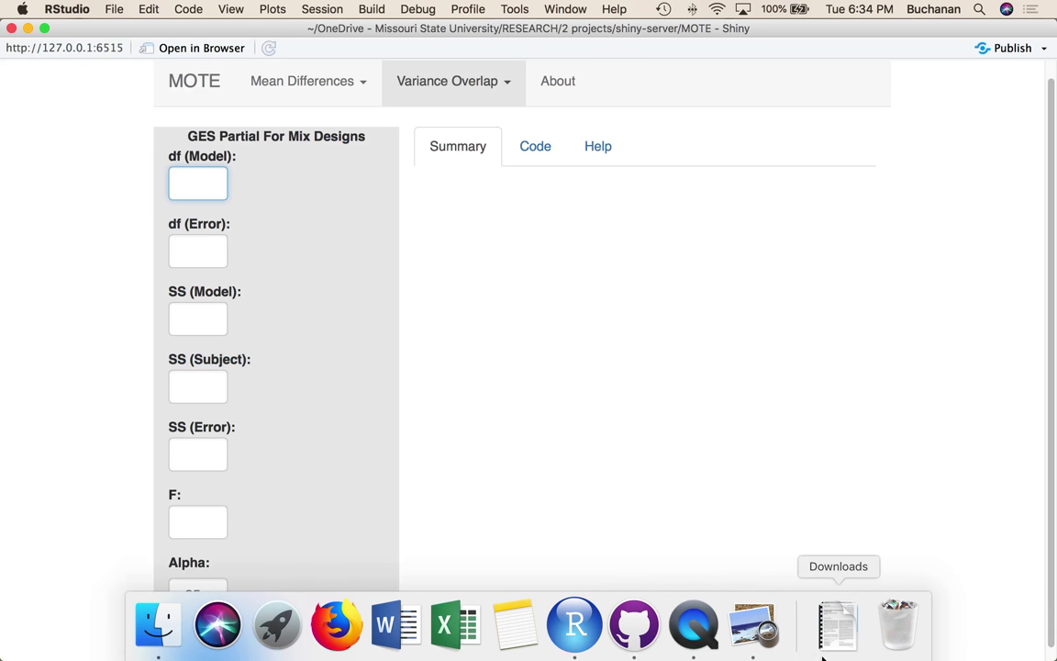
pyautogui.click(754, 628)
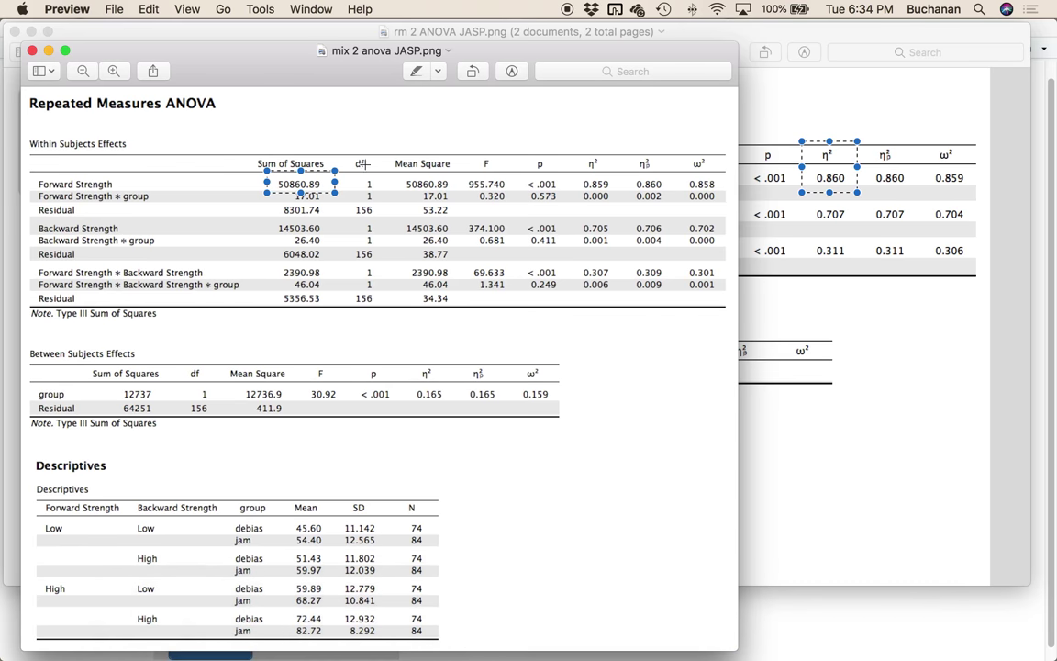
pyautogui.moveTo(354, 175); pyautogui.dragTo(358, 212)
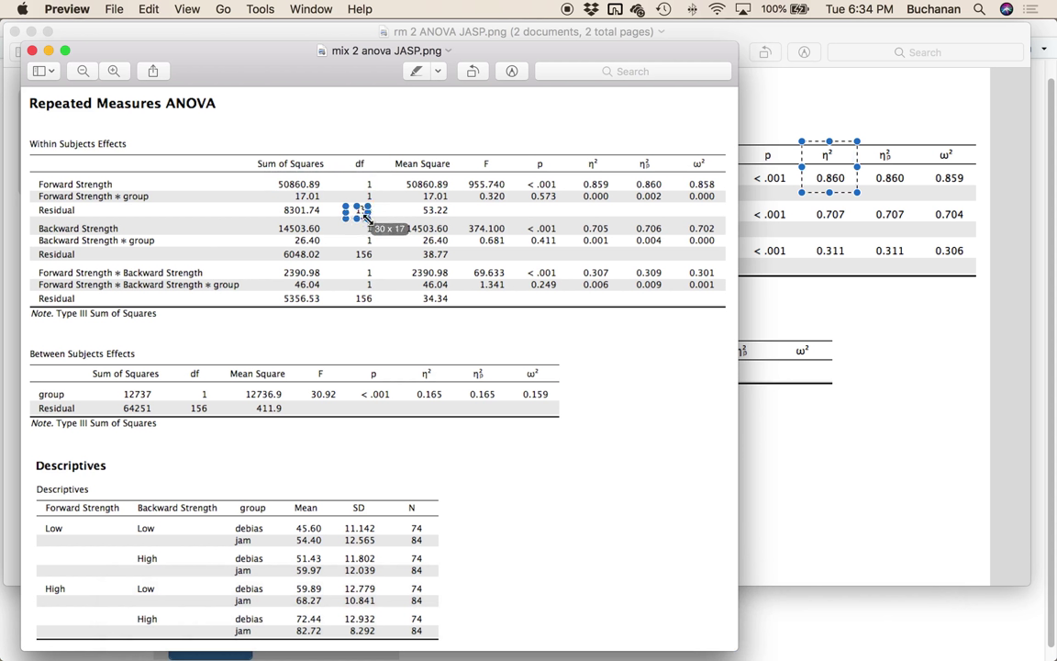
pyautogui.click(788, 614)
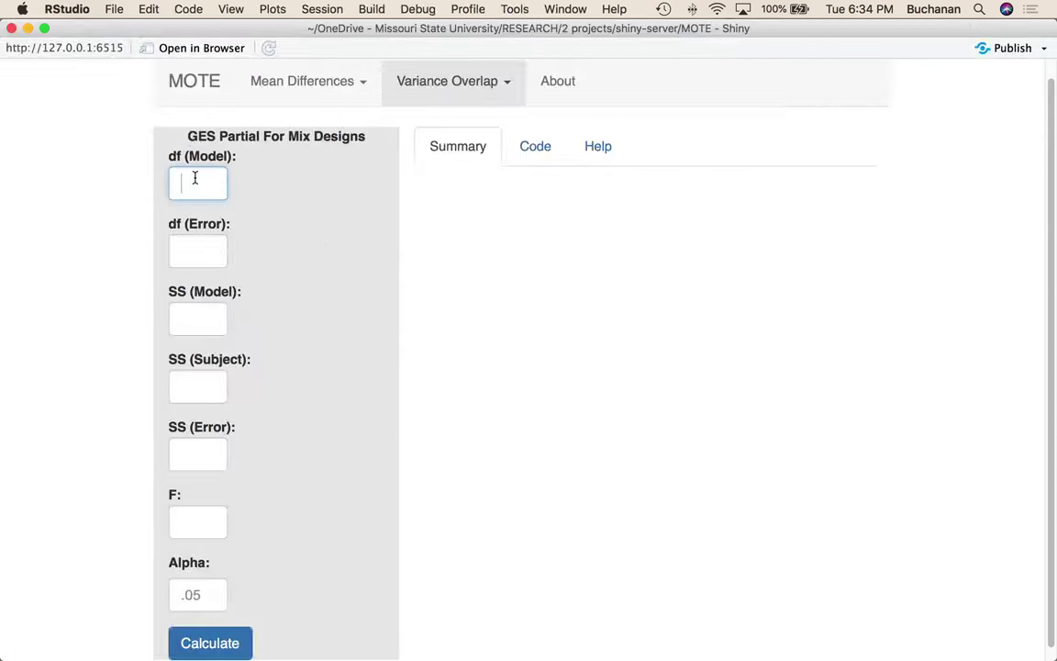
pyautogui.write('1')
pyautogui.press('Tab')
pyautogui.write('156')
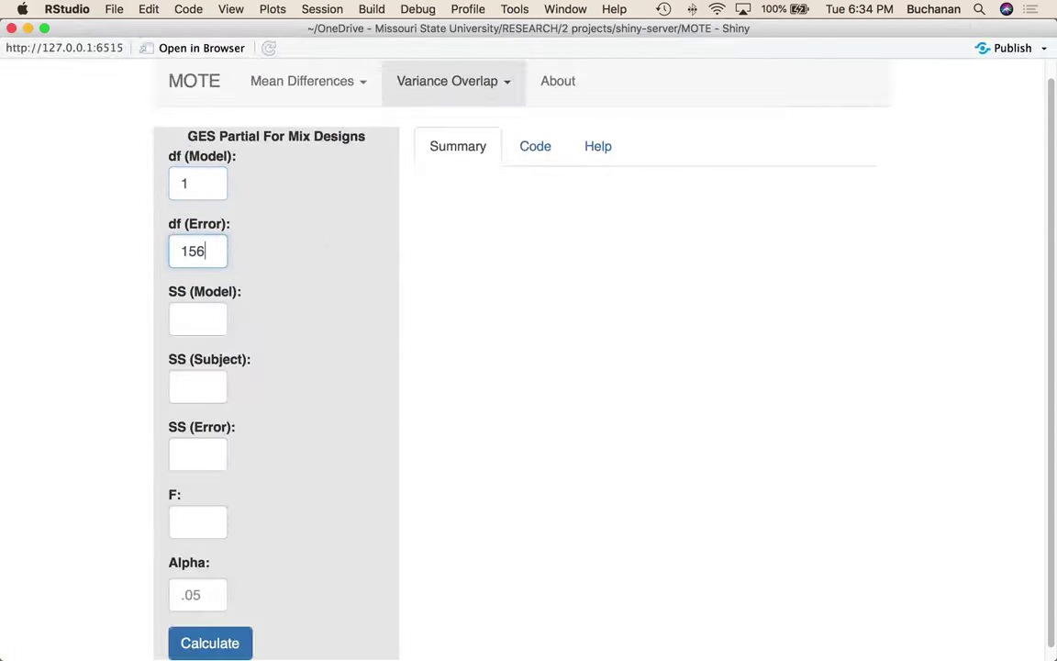
pyautogui.press('Tab')
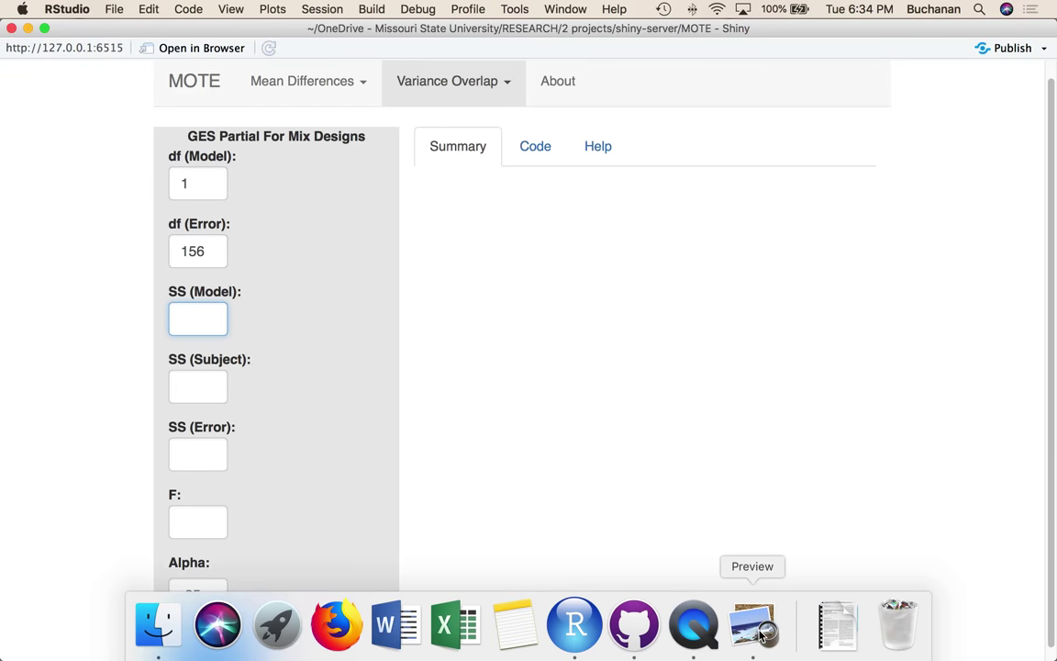
# - Mark the Forward Strength sum of squares in Preview, and enter 50861 as SS (Model) in MOTE
pyautogui.click(750, 620)
pyautogui.moveTo(273, 176); pyautogui.dragTo(314, 192)
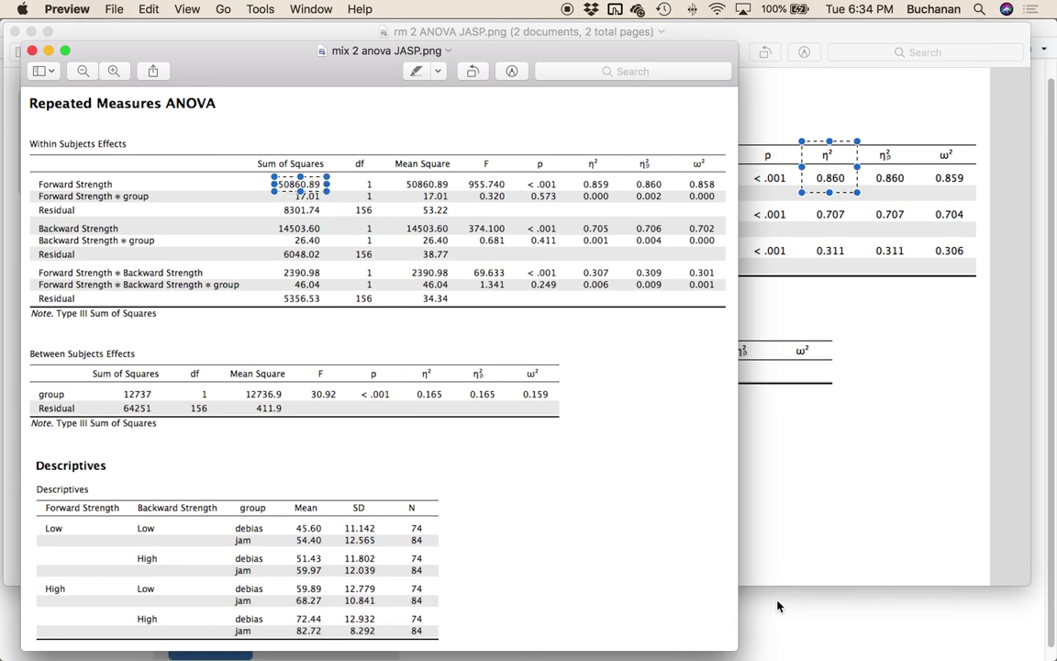
pyautogui.press('super+Tab')
pyautogui.write('50861')
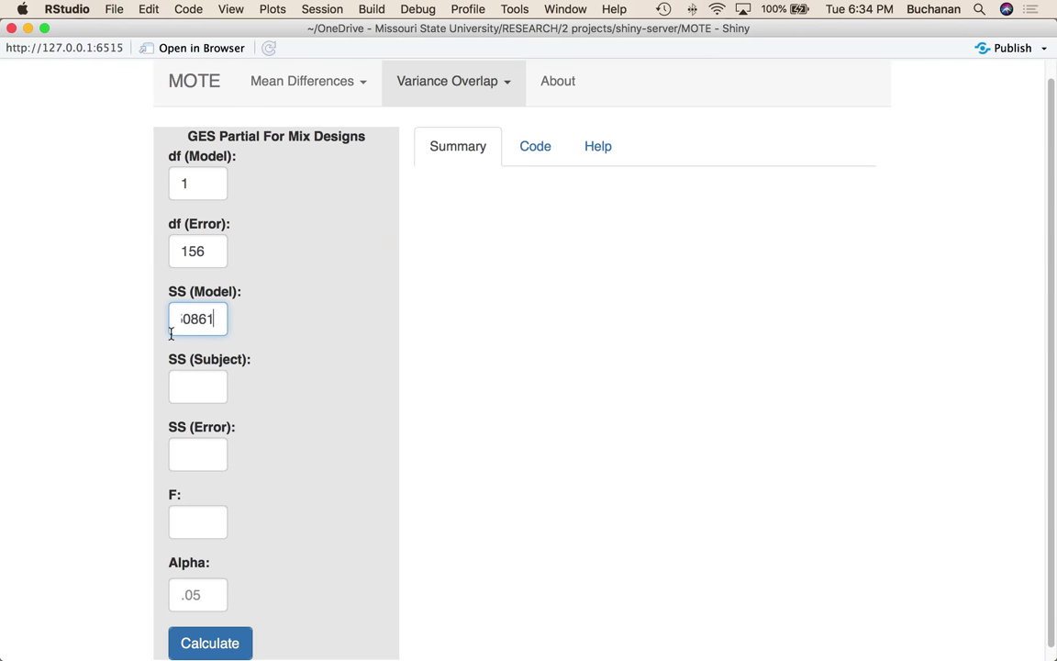
# - Look up the between-subjects residual sum of squares in Preview, and enter 64251 as SS (Subject) in MOTE
pyautogui.click(204, 385)
pyautogui.hotkey('ctrl', 'Up')
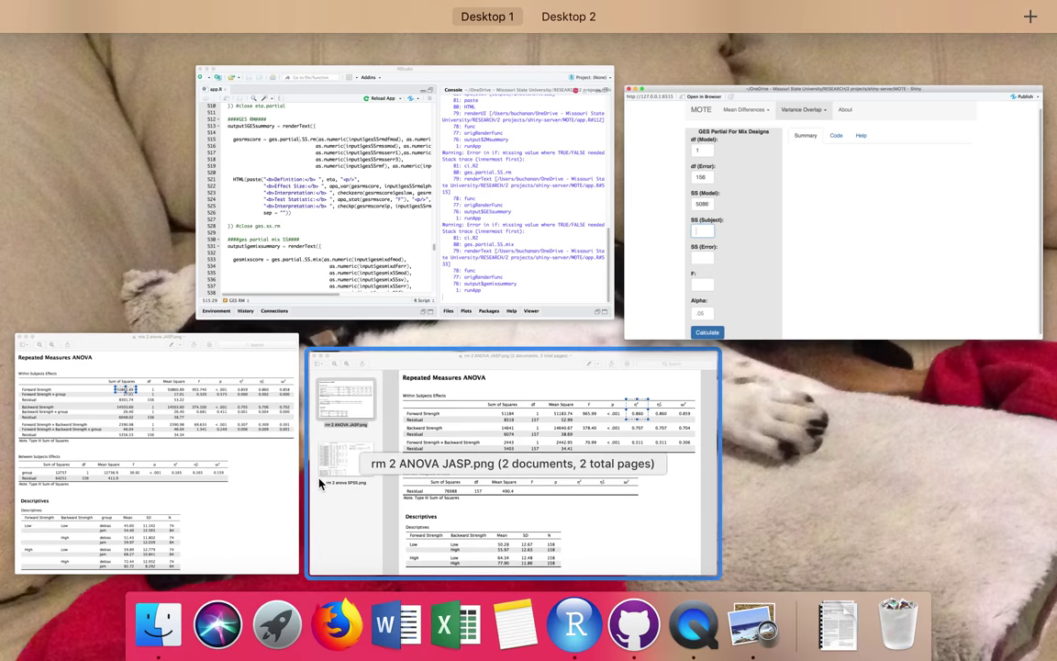
pyautogui.click(248, 465)
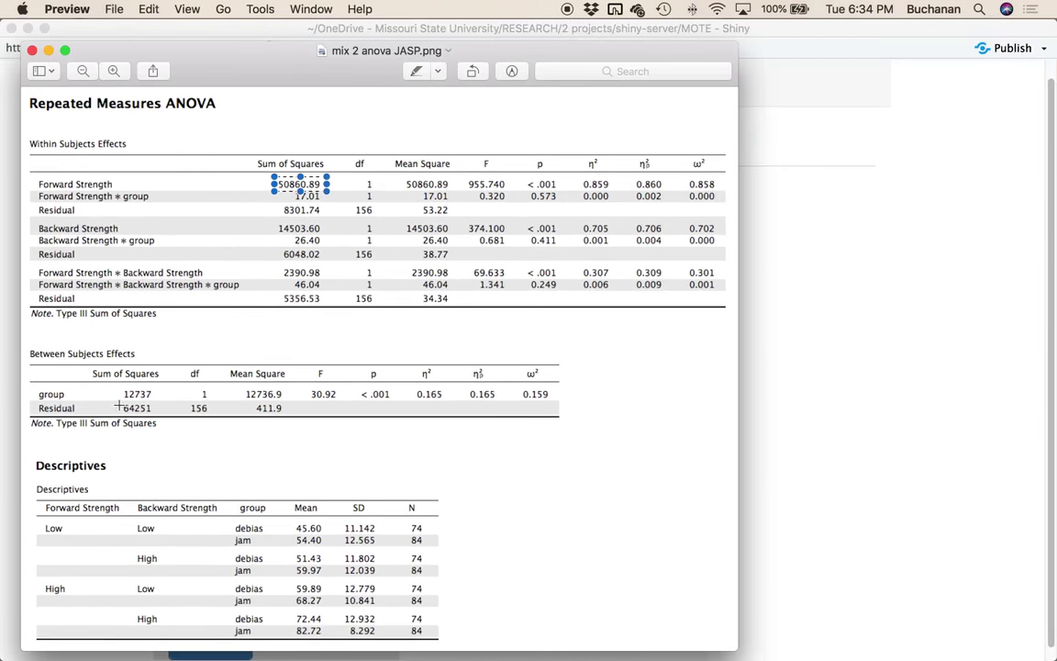
pyautogui.click(810, 456)
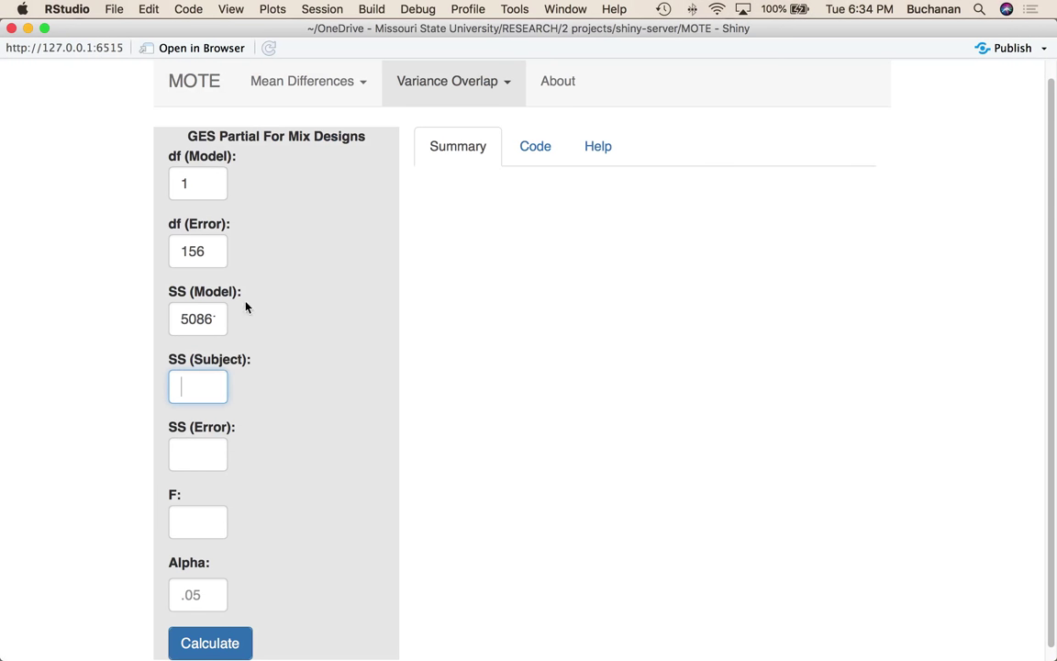
pyautogui.write('64251')
pyautogui.press('Tab')
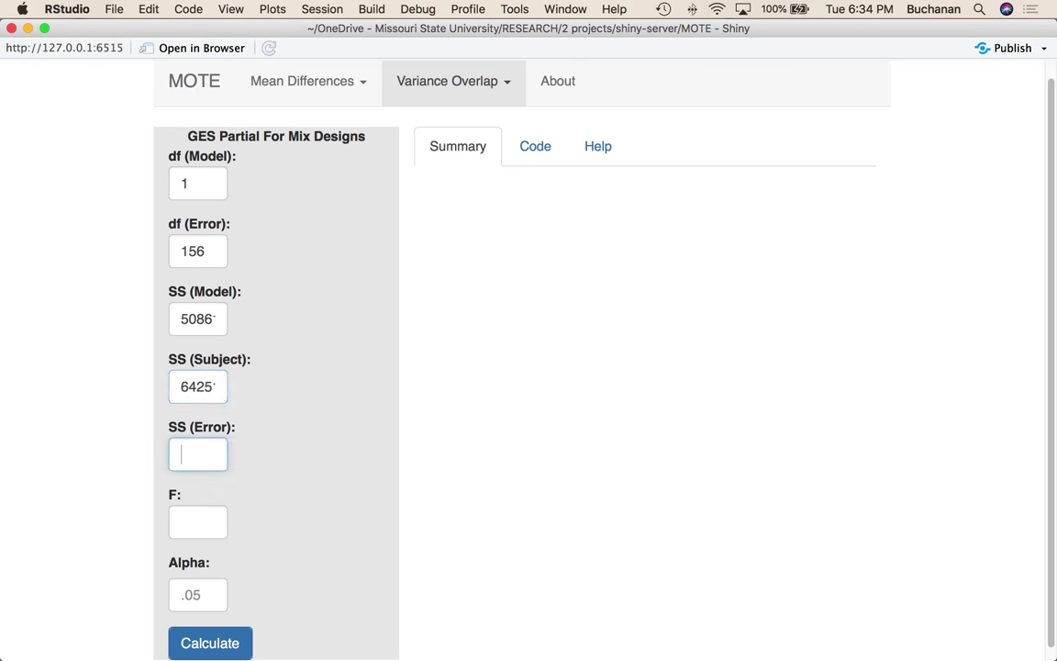
# - Mark the Forward Strength residual sum of squares in Preview, and enter 8302 as SS (Error) in MOTE
pyautogui.hotkey('ctrl', 'Up')
pyautogui.click(266, 422)
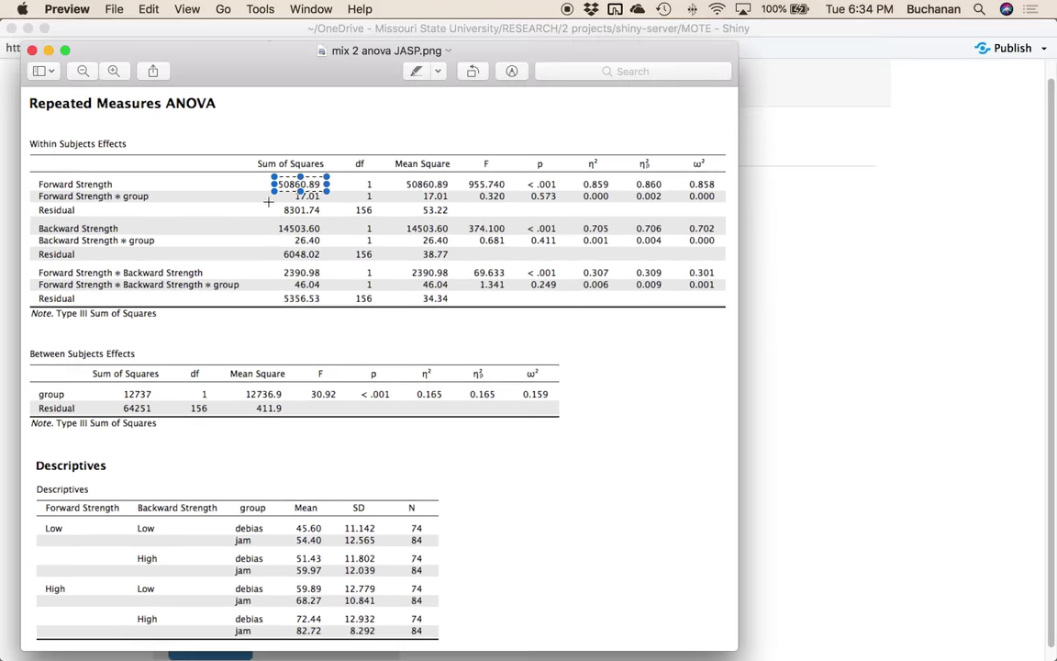
pyautogui.moveTo(269, 201); pyautogui.dragTo(336, 218)
pyautogui.click(802, 324)
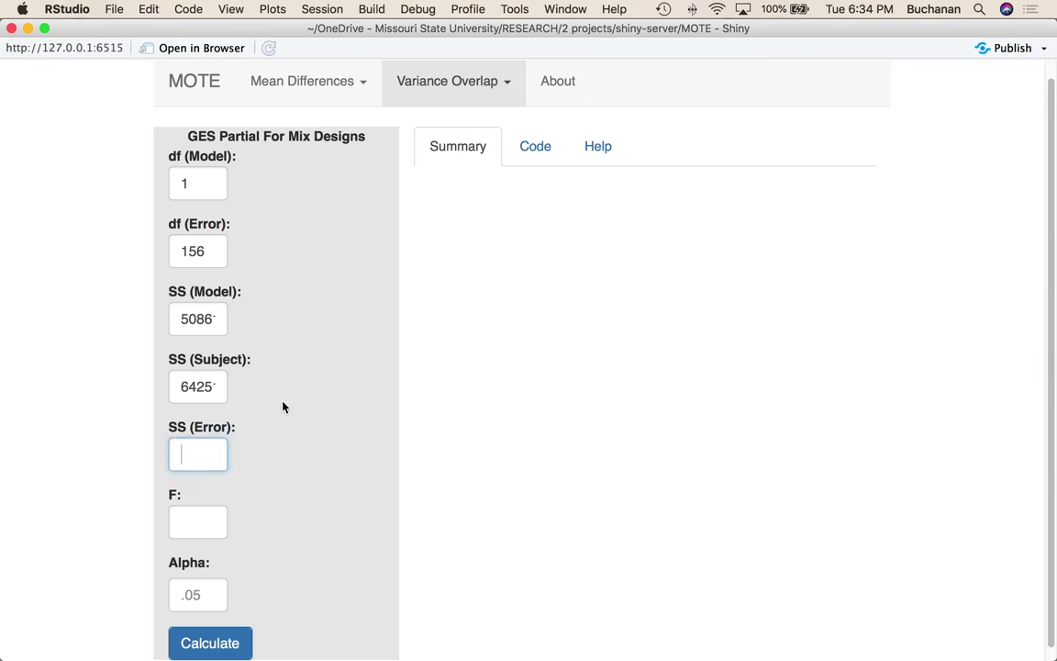
pyautogui.write('8302')
pyautogui.press('Tab')
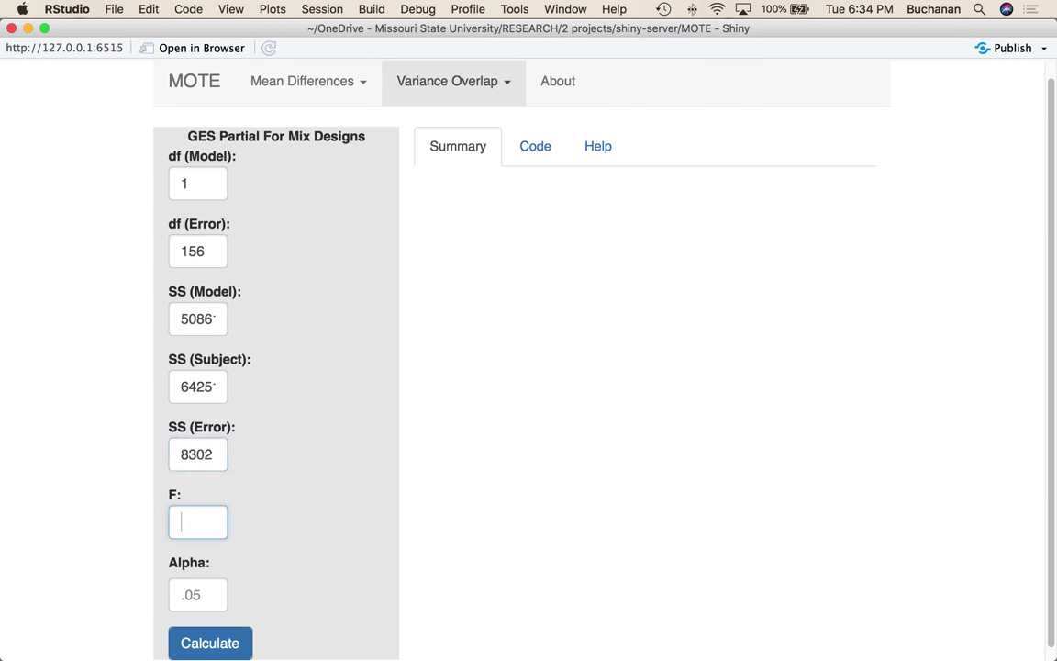
# - Mark the Forward Strength F value in the mixed ANOVA output in Preview, and enter 956 as F in MOTE
pyautogui.click(751, 620)
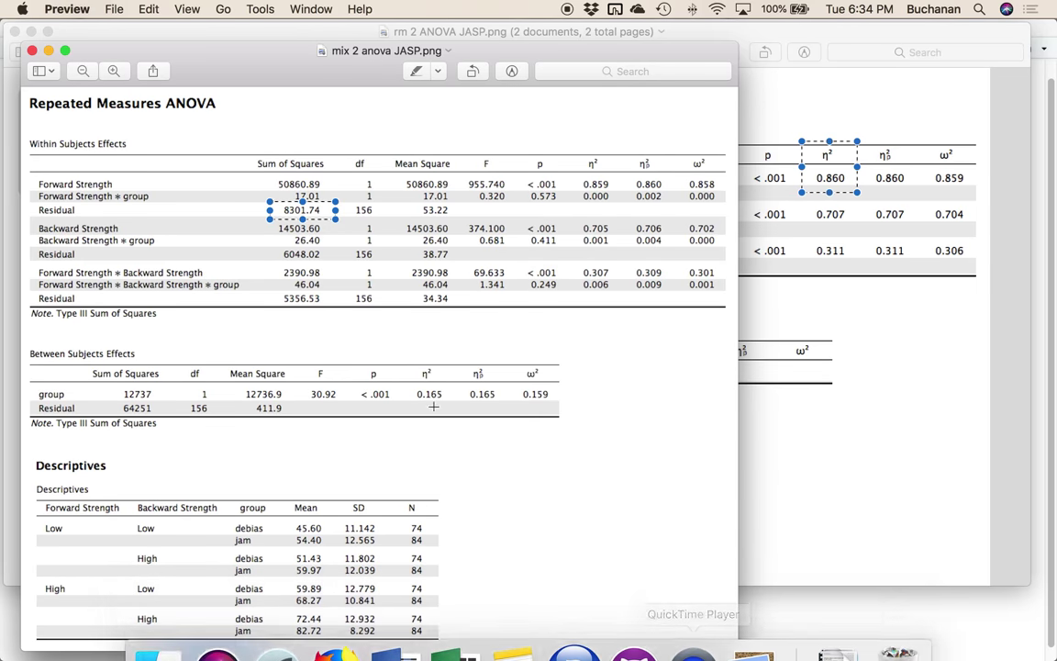
pyautogui.moveTo(302, 207); pyautogui.dragTo(491, 183)
pyautogui.click(767, 623)
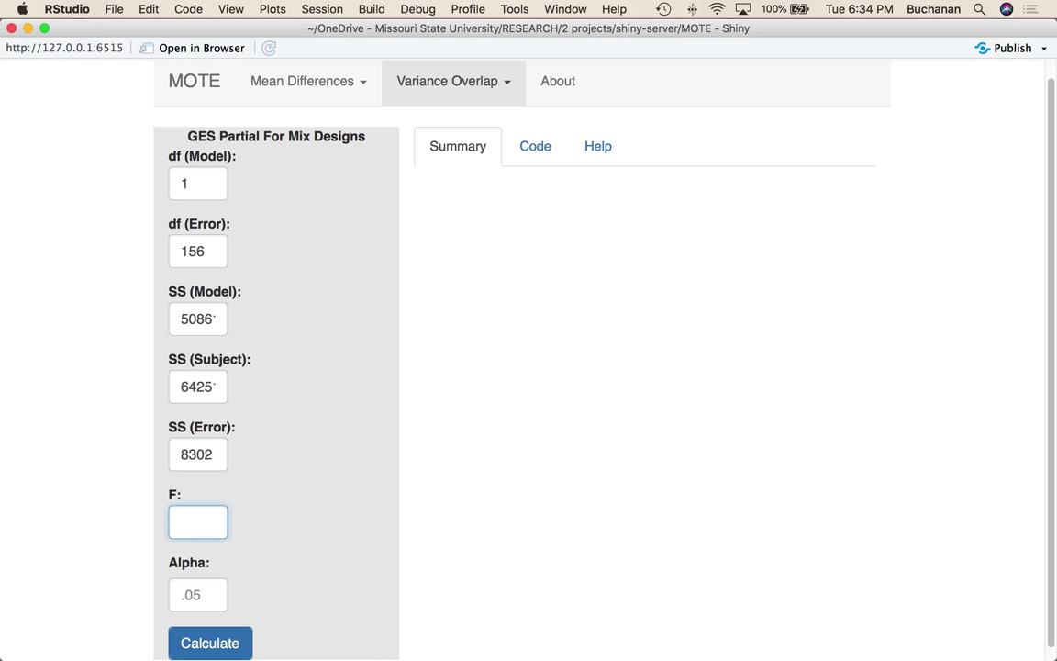
pyautogui.write('956')
# - Set alpha to .05 and calculate the generalized eta squared for the mixed design
pyautogui.click(198, 595)
pyautogui.write('.05')
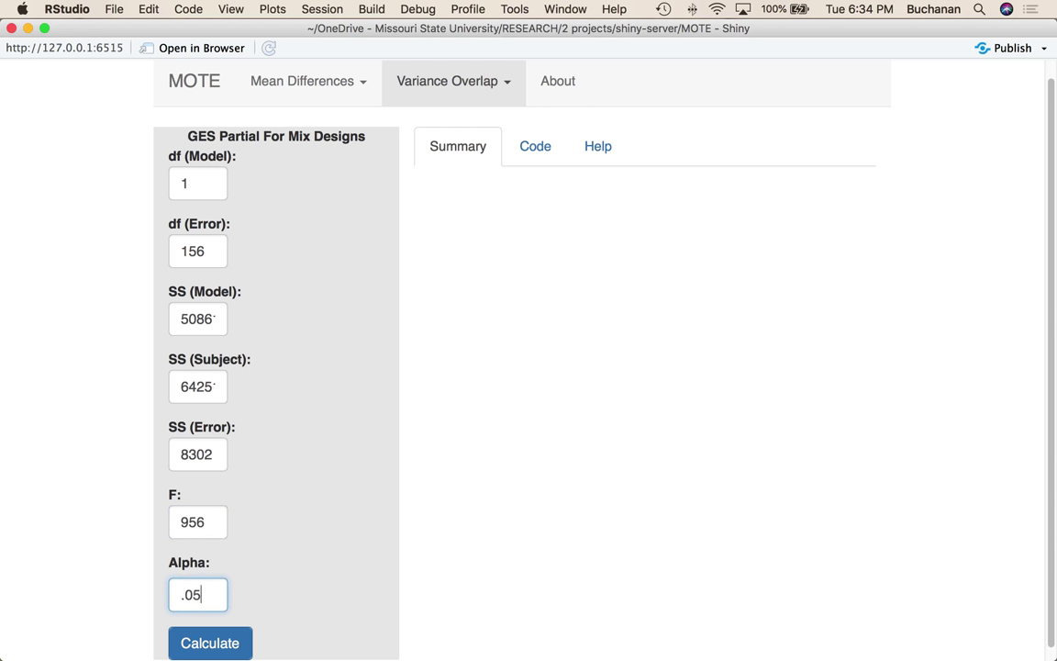
pyautogui.click(209, 643)
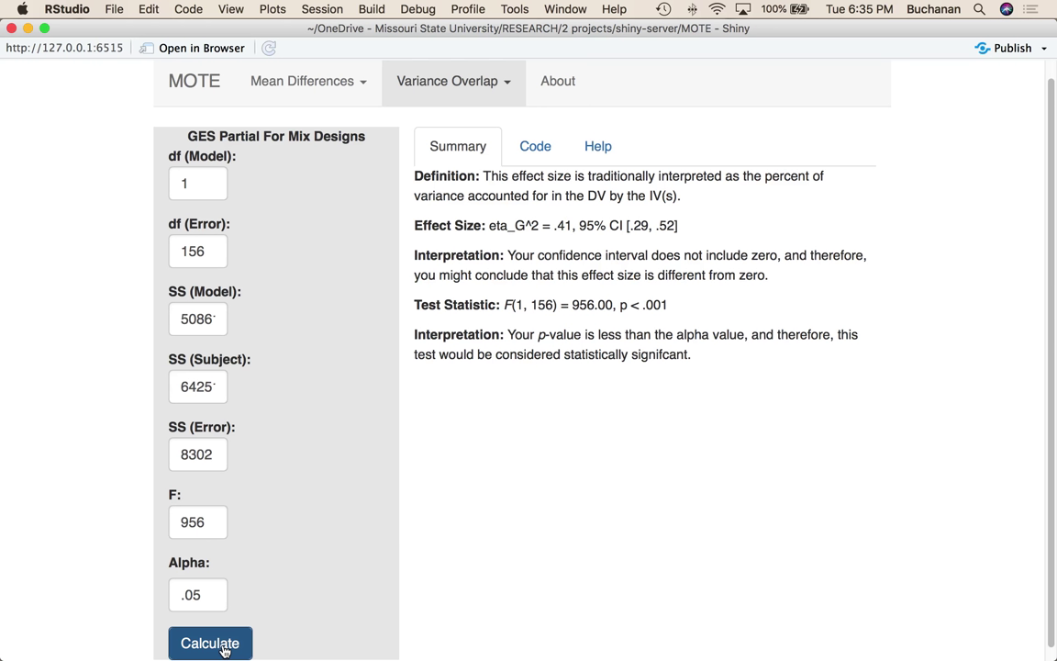
# - Switch to Preview and mark the Forward Strength eta squared in the mixed ANOVA output to compare it with the calculated effect size
pyautogui.moveTo(574, 646)
pyautogui.click(754, 628)
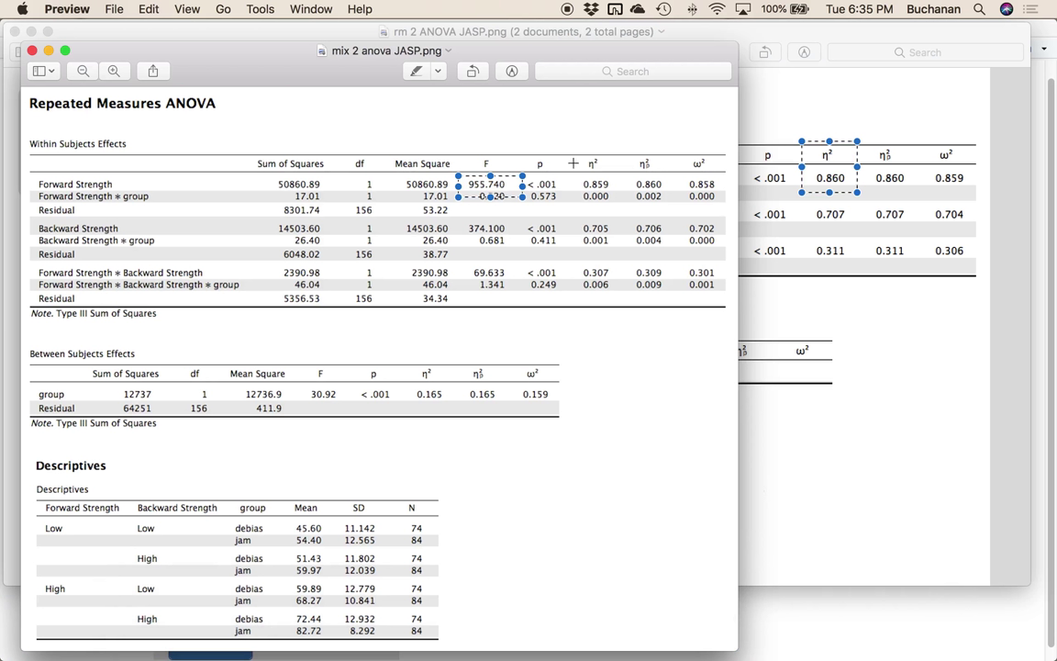
pyautogui.moveTo(577, 154); pyautogui.dragTo(619, 191)
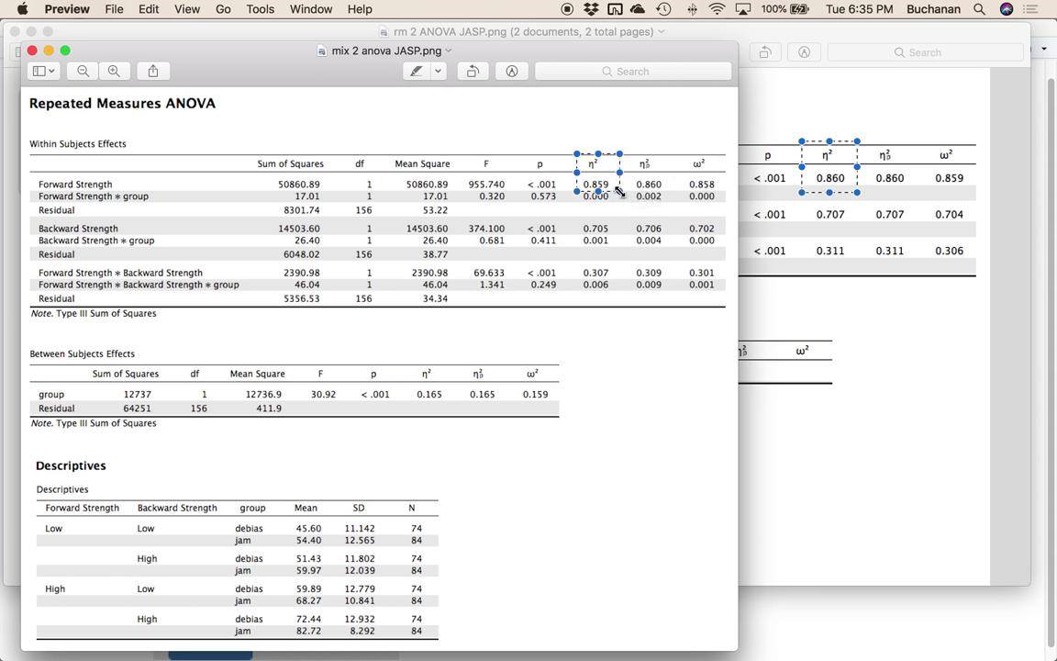
# - Switch back to MOTE in RStudio, highlight the SS (Subject) entry, and open the Omega Partial RM - SS calculator
pyautogui.press('super+Tab')
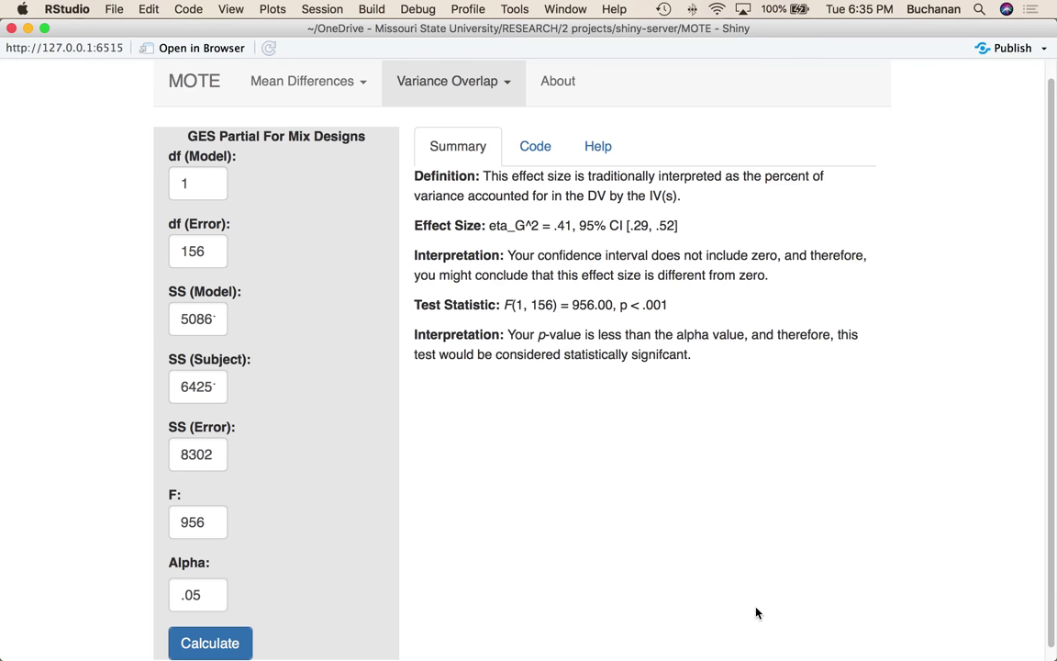
pyautogui.moveTo(172, 355); pyautogui.dragTo(260, 377)
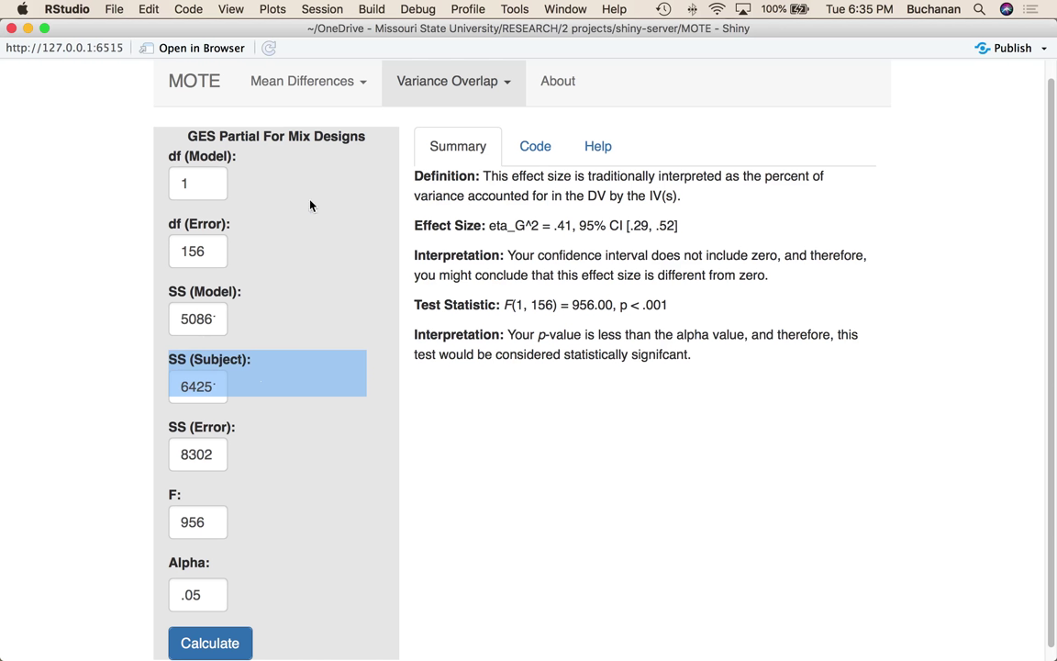
pyautogui.click(441, 86)
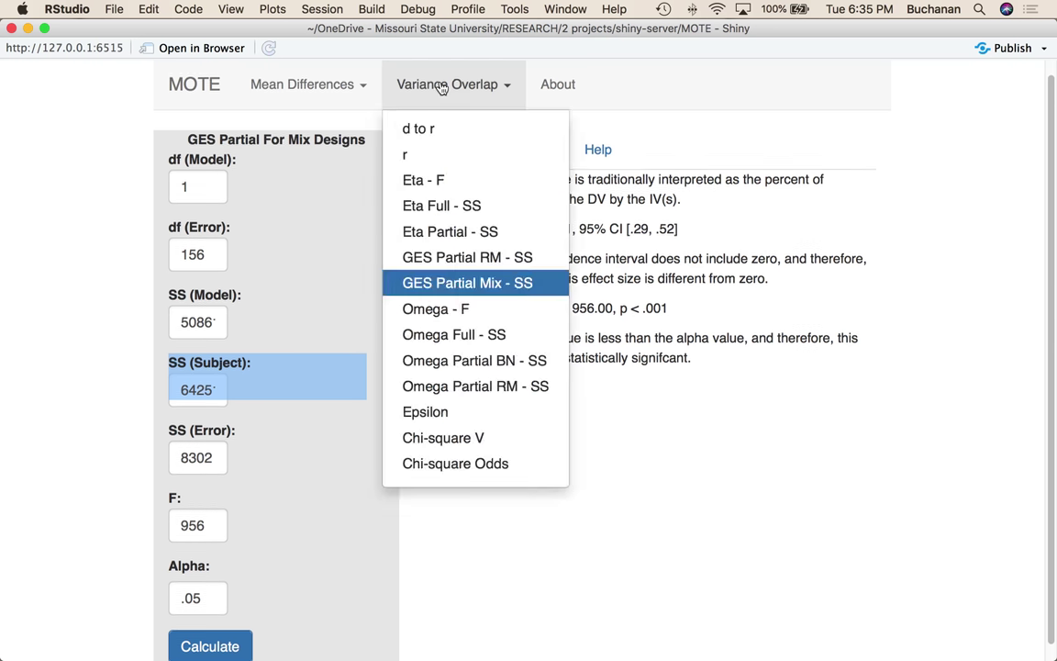
pyautogui.click(470, 394)
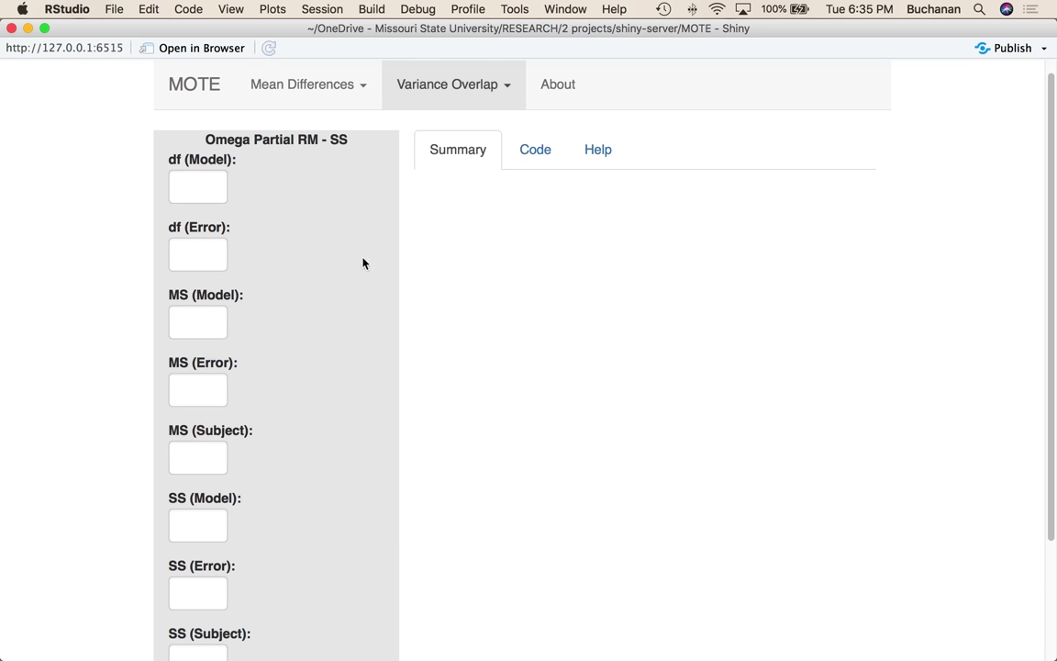
# - Show the formula and R code for the Omega Partial RM - SS effect size
pyautogui.moveTo(573, 633)
pyautogui.click(449, 90)
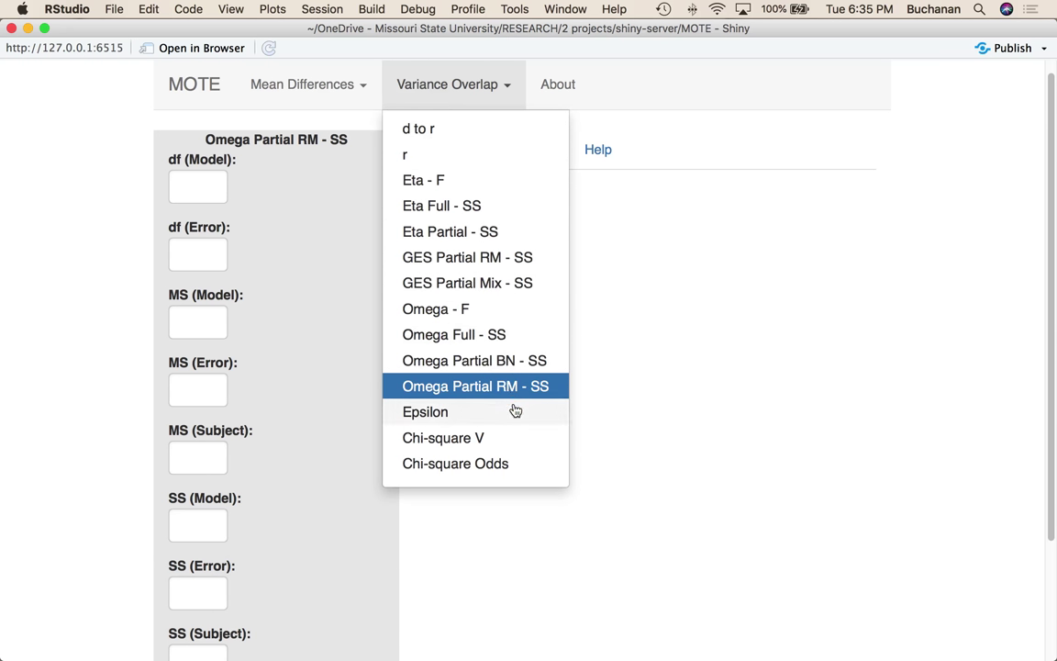
pyautogui.click(683, 348)
pyautogui.click(538, 154)
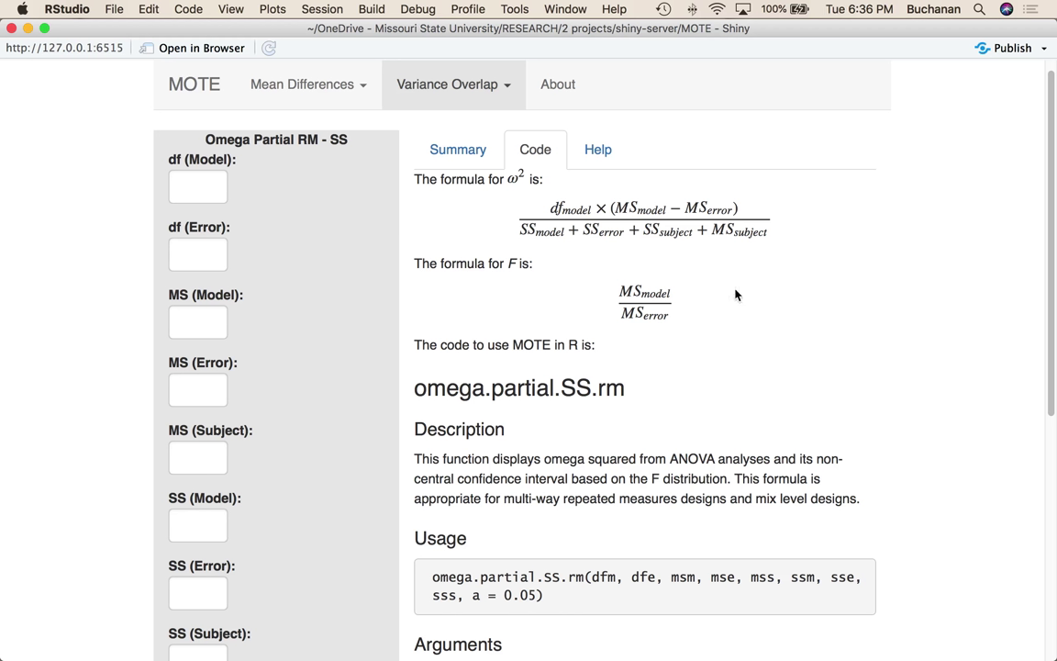
# - In Preview, close mix 2 anova JASP.png and mark the between-subjects residual mean square in rm 2 ANOVA JASP.png
pyautogui.moveTo(753, 629)
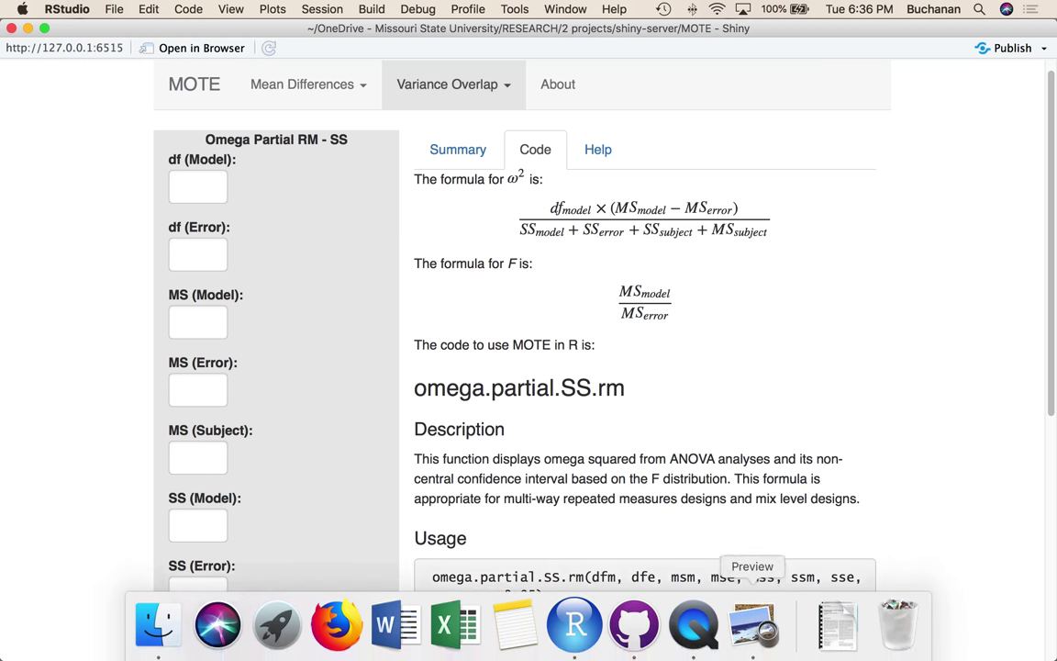
pyautogui.click(751, 635)
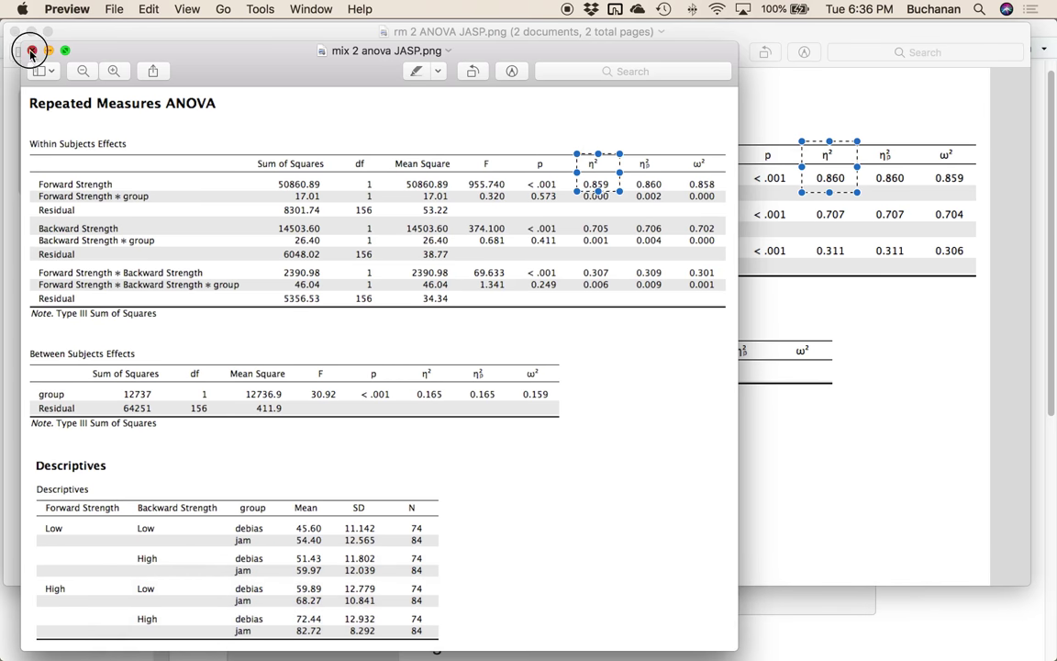
pyautogui.click(31, 51)
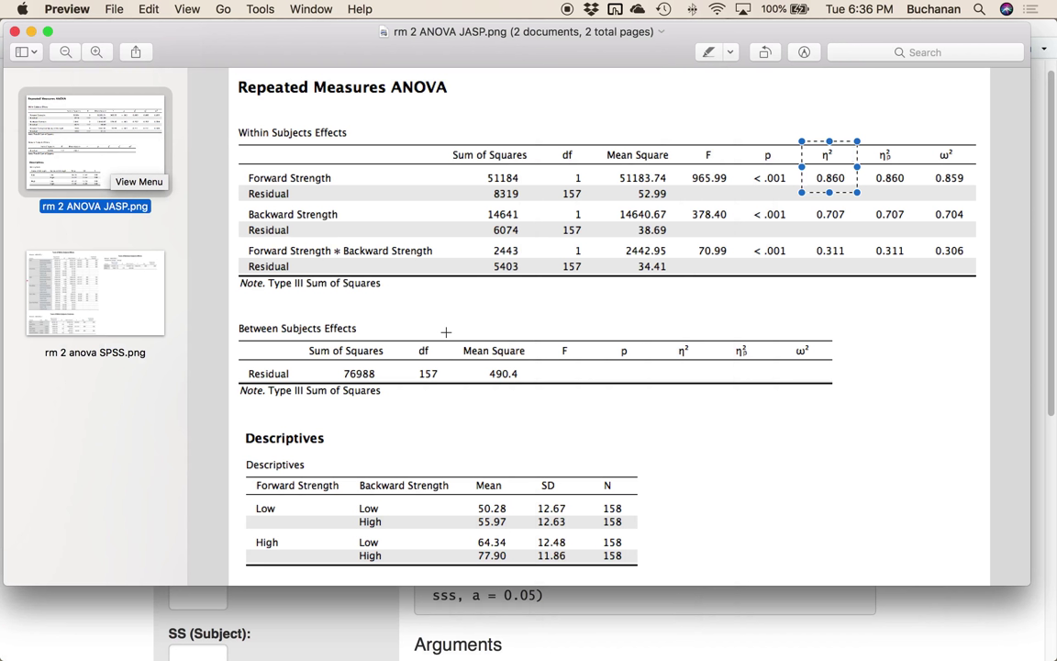
pyautogui.moveTo(465, 336); pyautogui.dragTo(534, 387)
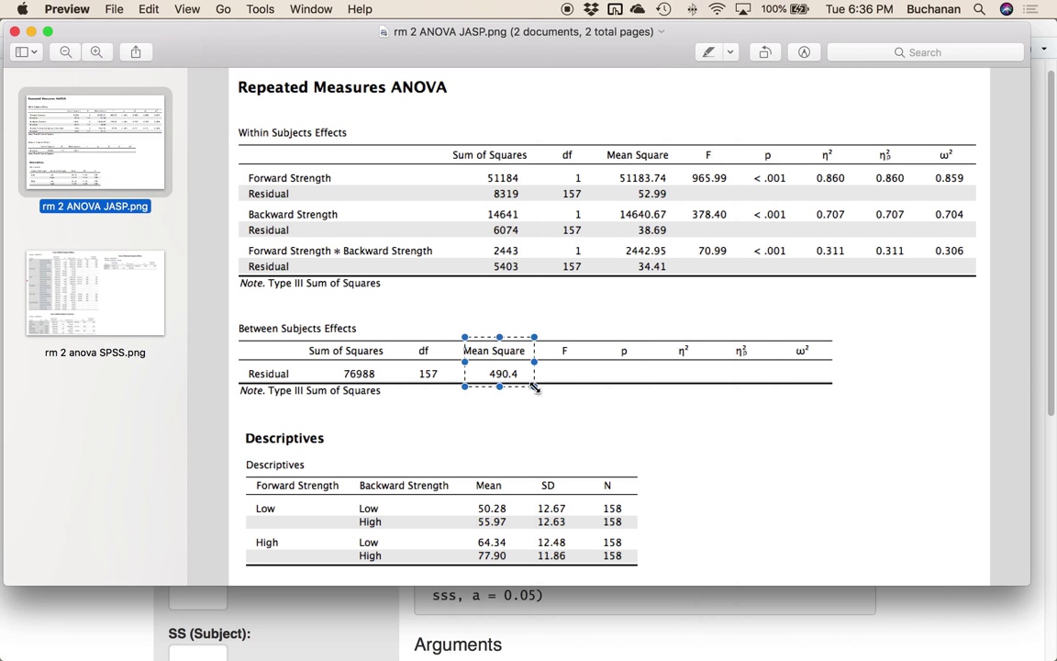
# - Display rm 2 anova SPSS.png without the thumbnail sidebar, and enlarge the window and image to make the ANOVA tables readable
pyautogui.click(146, 326)
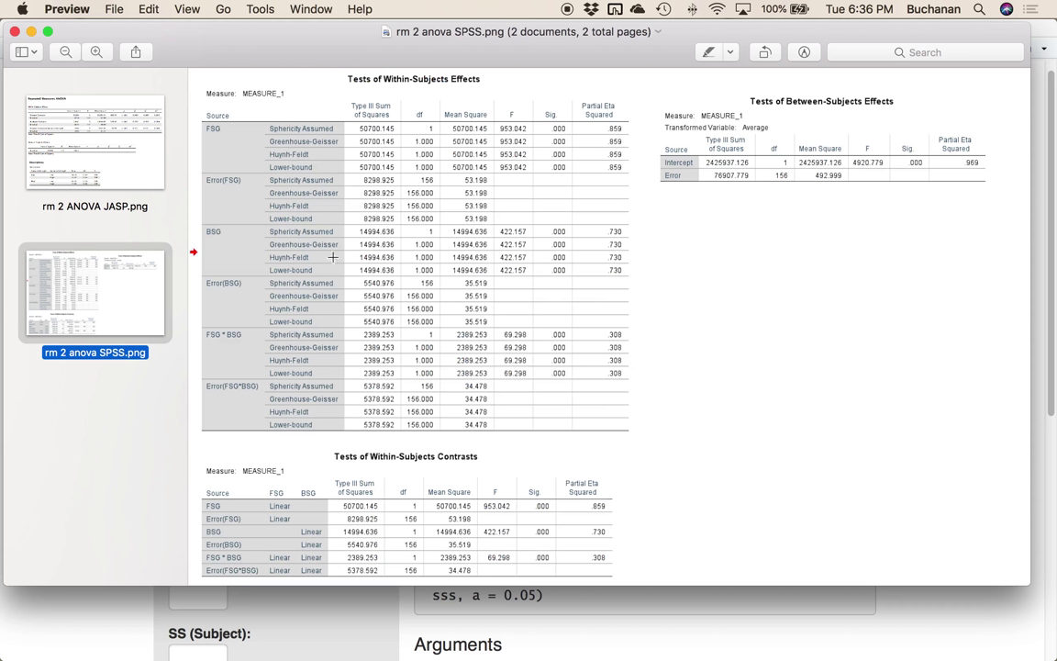
pyautogui.click(21, 52)
pyautogui.click(24, 72)
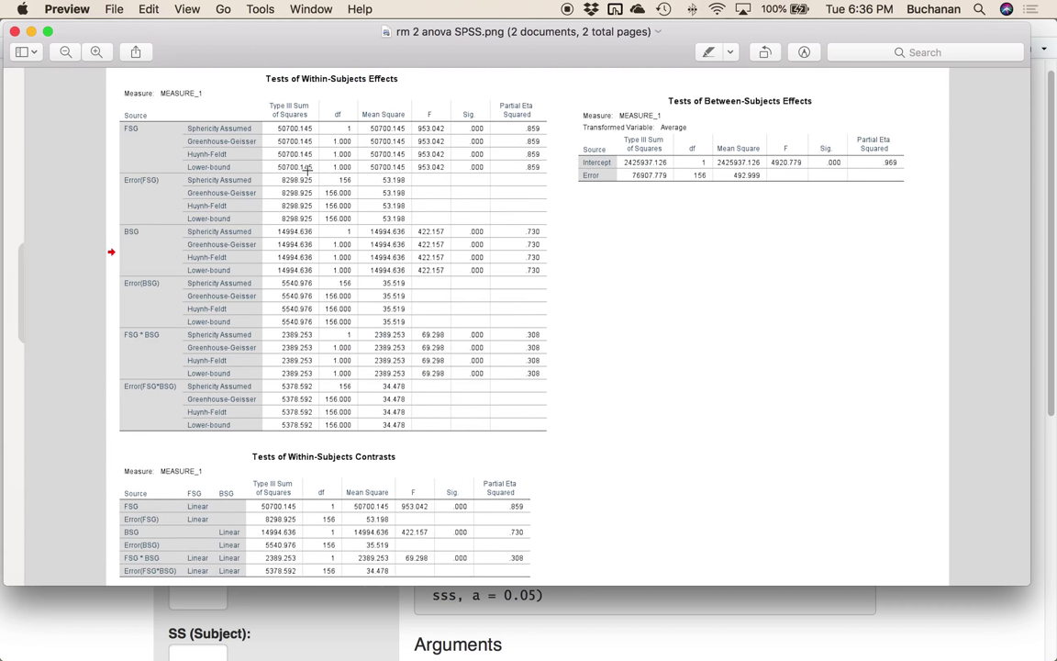
pyautogui.press('super+plus')
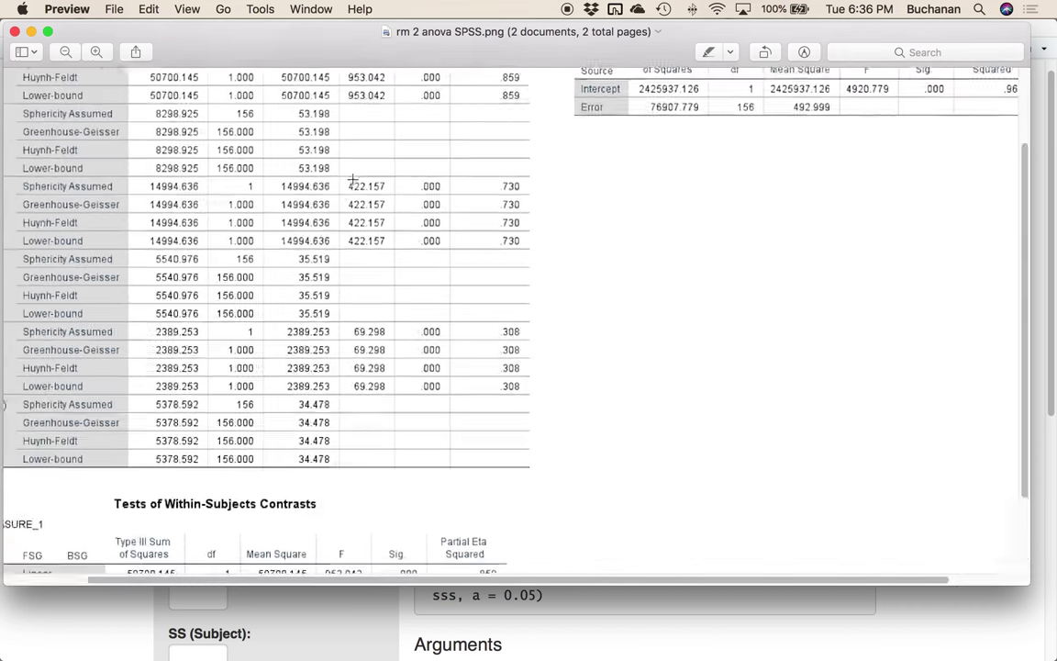
pyautogui.doubleClick(354, 31)
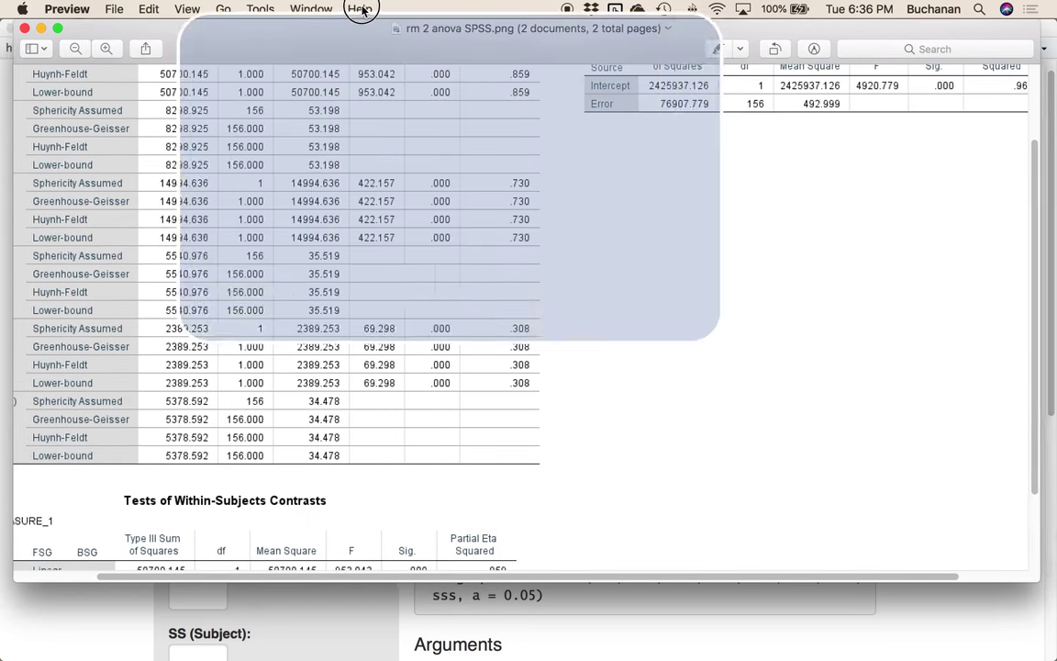
pyautogui.scroll(5, 313, 326)
pyautogui.hscroll(-3, 314, 327)
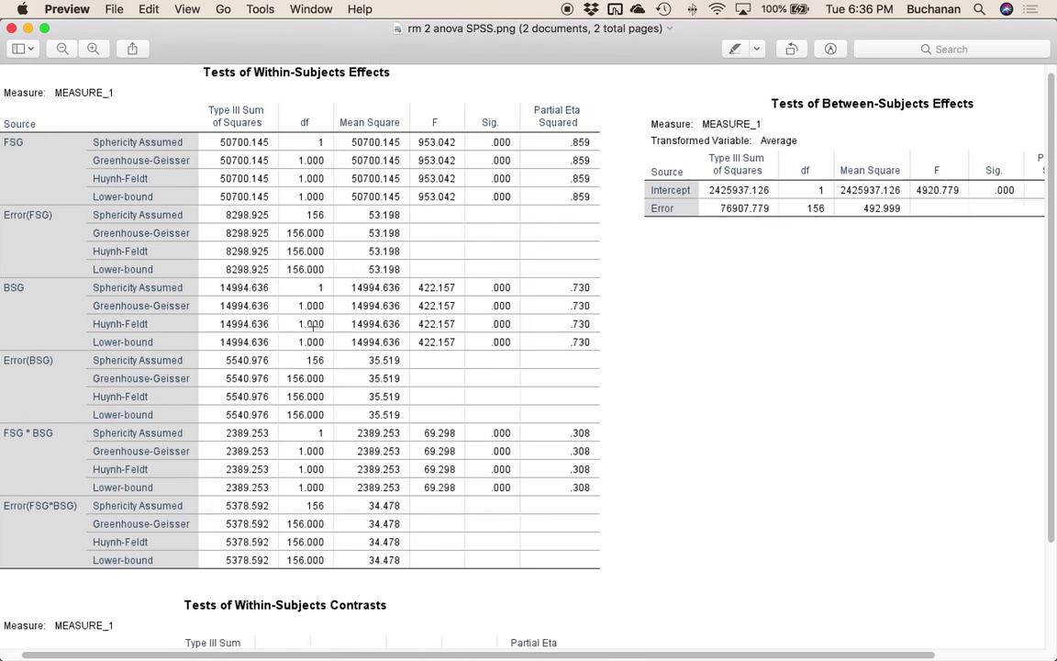
pyautogui.press('Down')
pyautogui.press('Up')
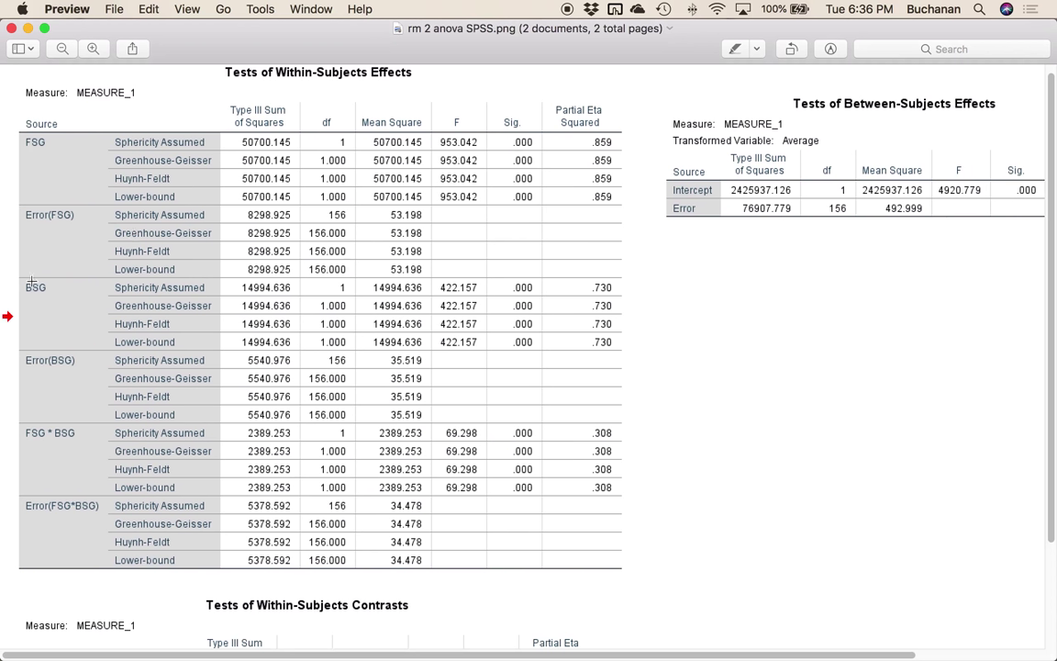
# - Mark the BSG and Error(BSG) degrees of freedom in the SPSS output, and enter 1 as df (Model) and 156 as df (Error) in MOTE
pyautogui.moveTo(326, 286); pyautogui.dragTo(358, 300)
pyautogui.moveTo(326, 340); pyautogui.dragTo(354, 366)
pyautogui.hotkey('ctrl', 'Up')
pyautogui.click(578, 224)
pyautogui.click(178, 180)
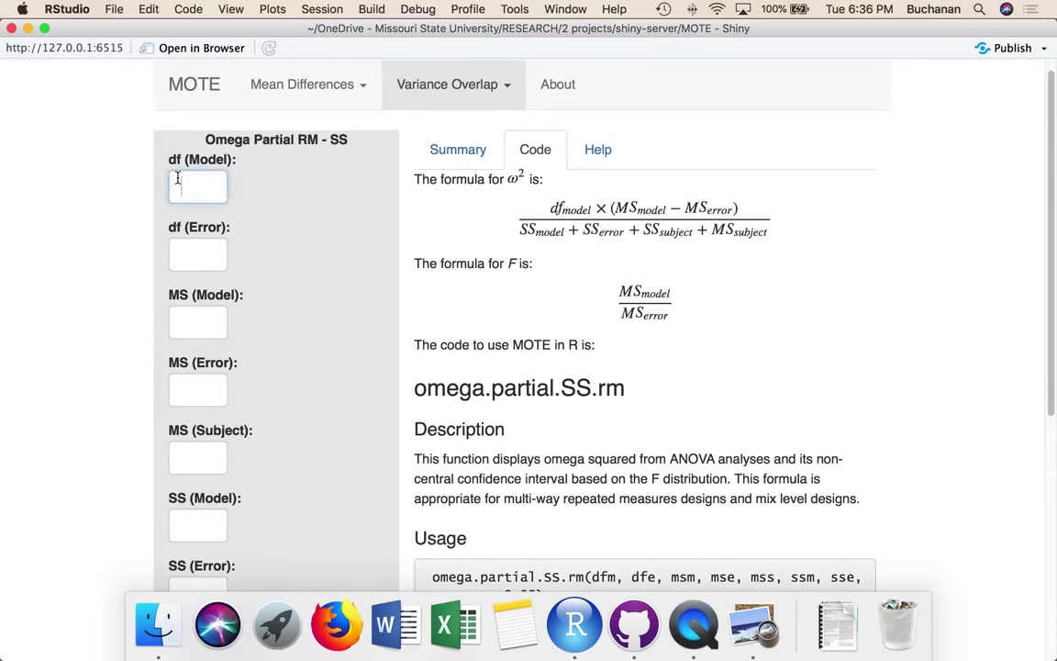
pyautogui.write('1')
pyautogui.press('Tab')
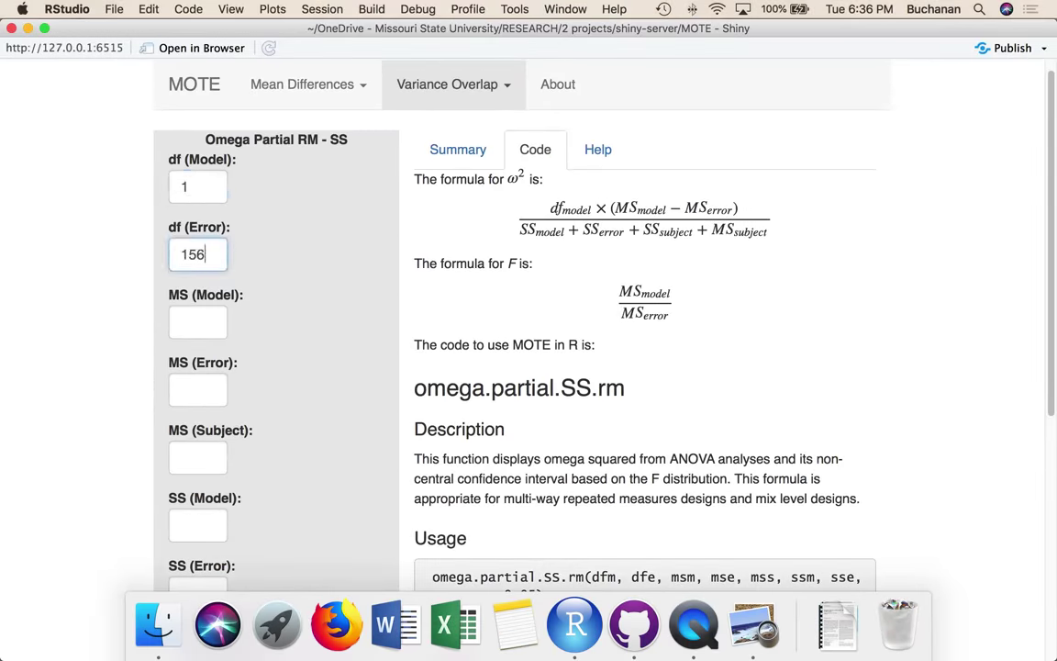
# - Mark the sphericity-assumed BSG mean square in Preview, and enter 14995 as MS (Model) in MOTE
pyautogui.click(752, 627)
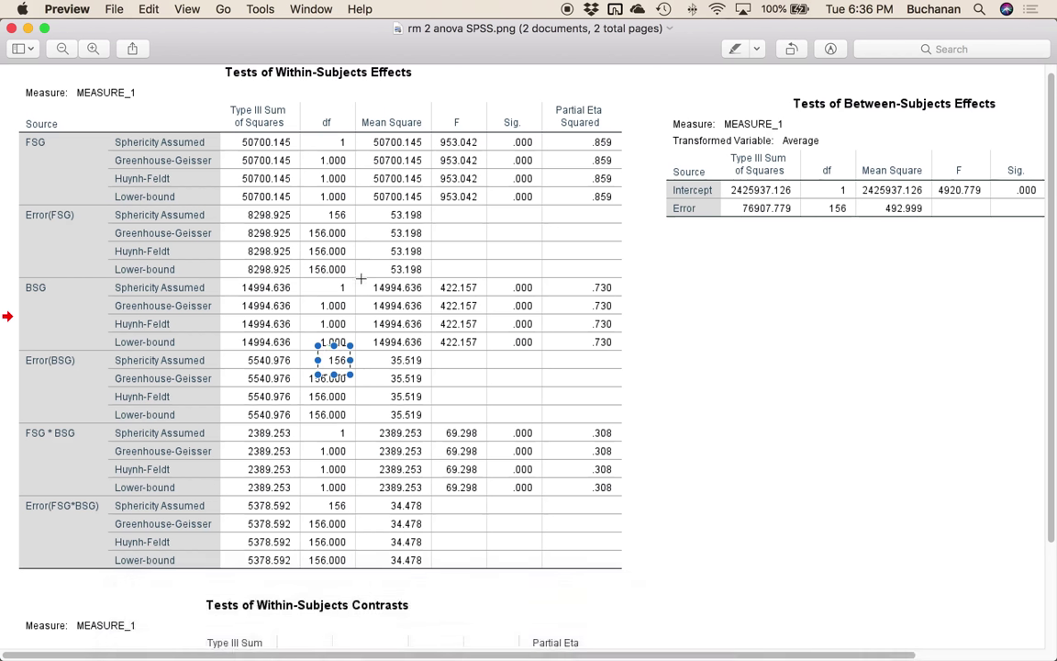
pyautogui.moveTo(358, 280); pyautogui.dragTo(438, 300)
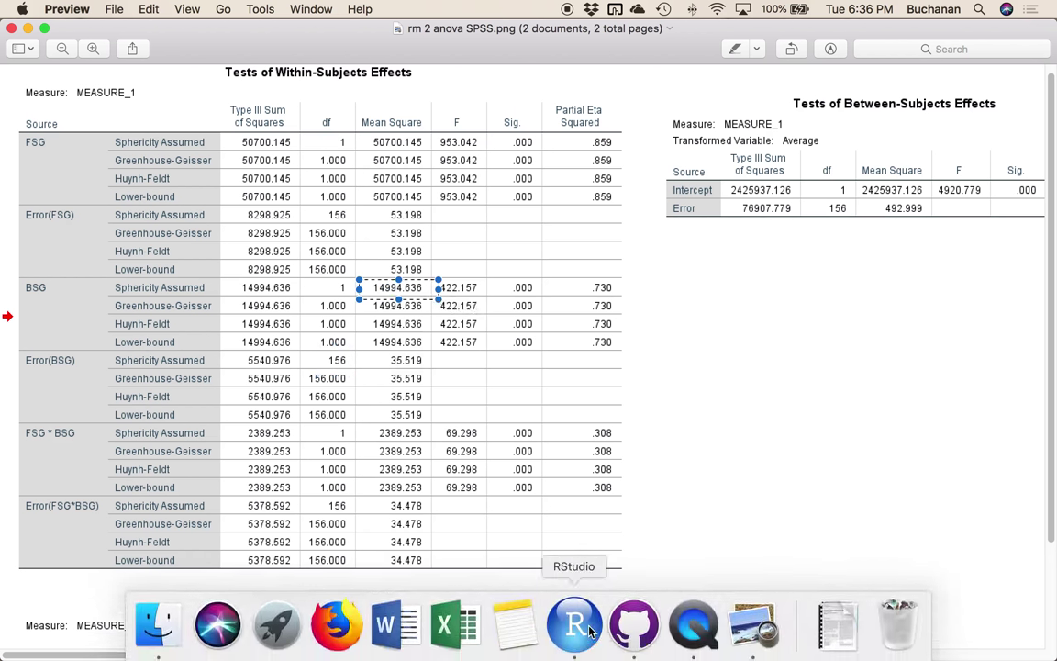
pyautogui.click(637, 619)
pyautogui.click(200, 316)
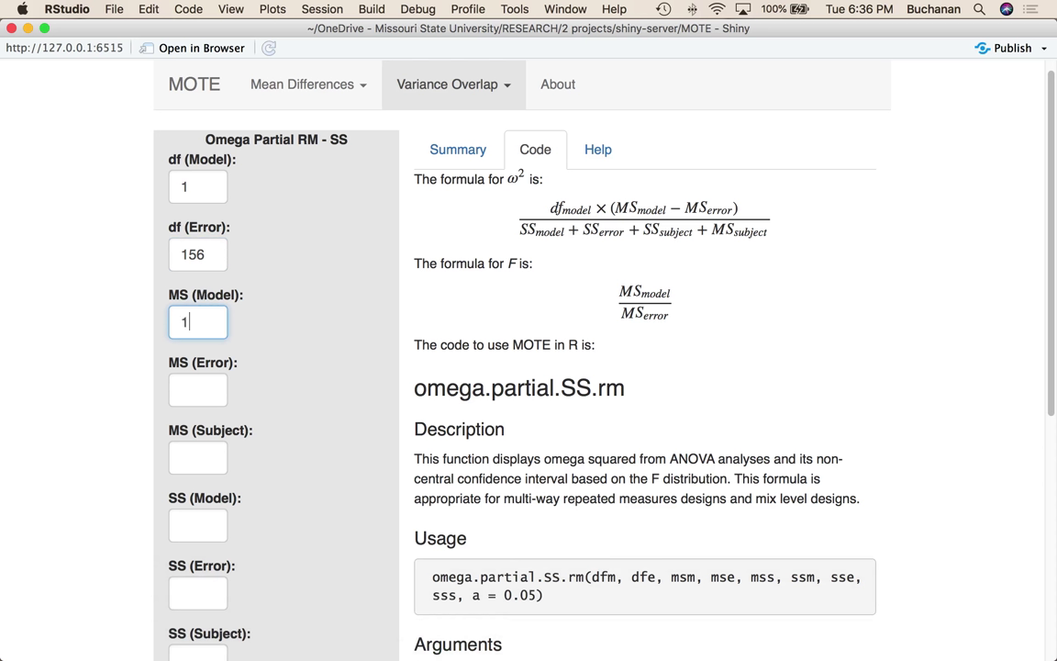
pyautogui.write('14995')
pyautogui.press('Tab')
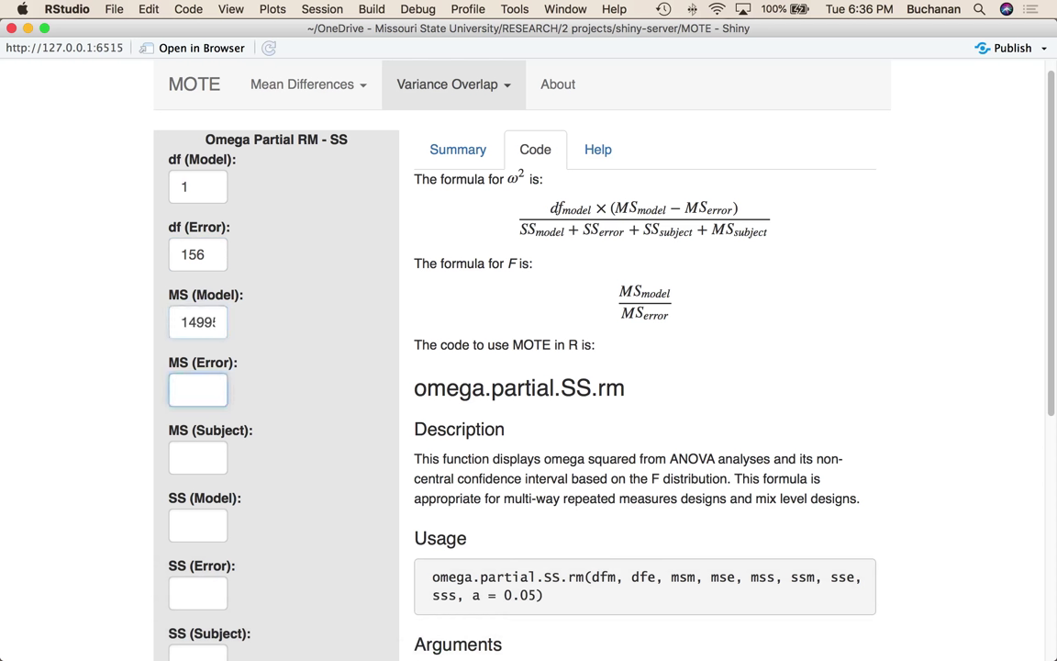
# - Mark the sphericity-assumed Error(BSG) mean square in Preview, and enter 35.52 as MS (Error) in MOTE
pyautogui.click(753, 624)
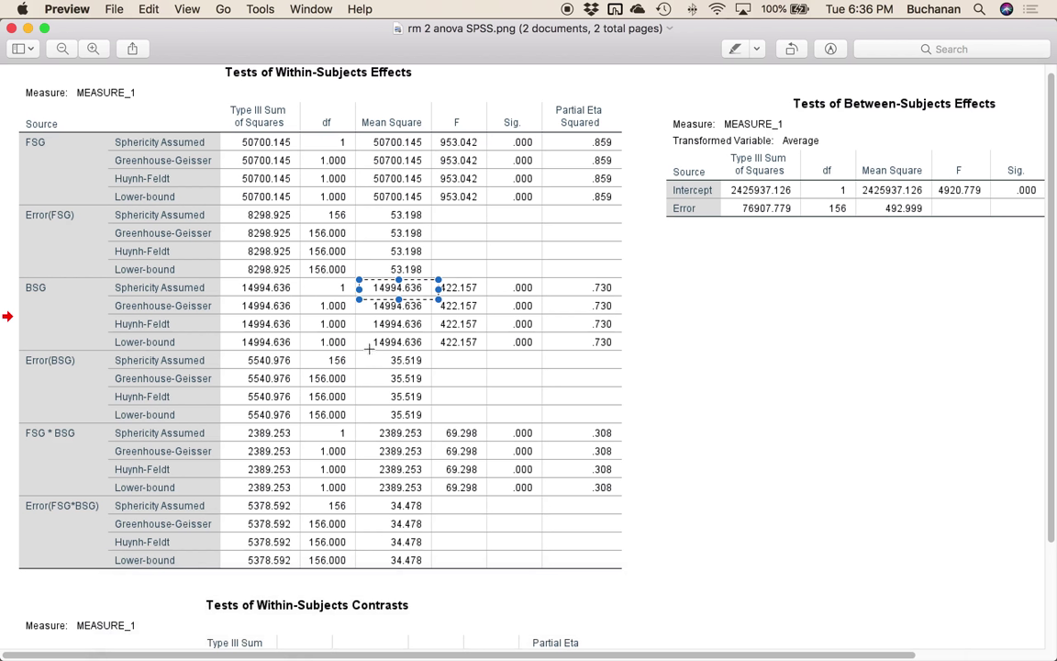
pyautogui.moveTo(369, 352); pyautogui.dragTo(430, 366)
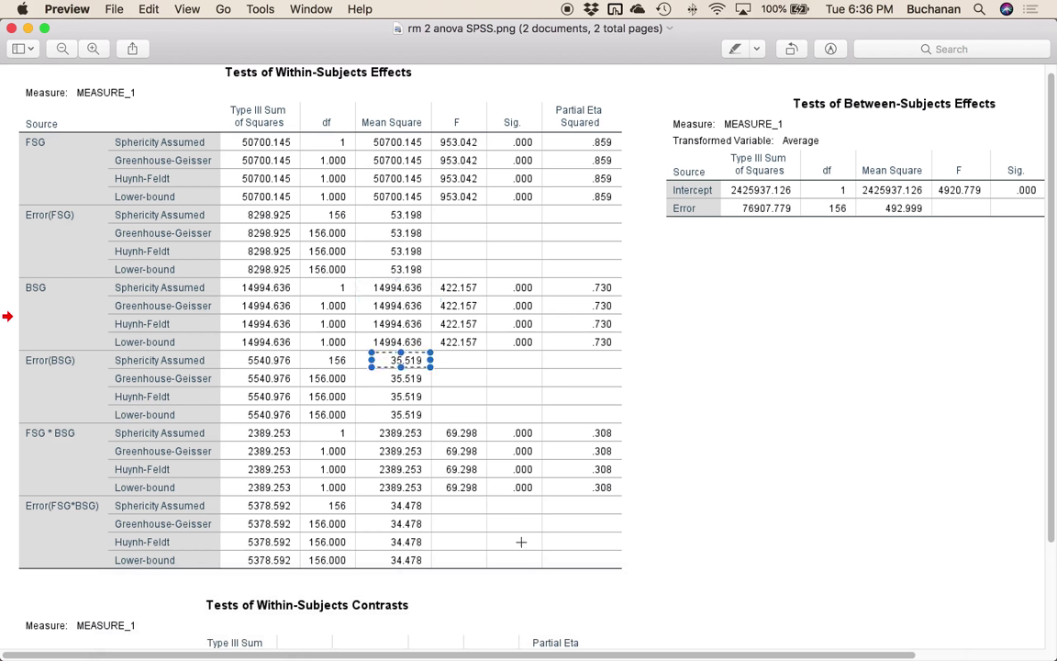
pyautogui.click(576, 562)
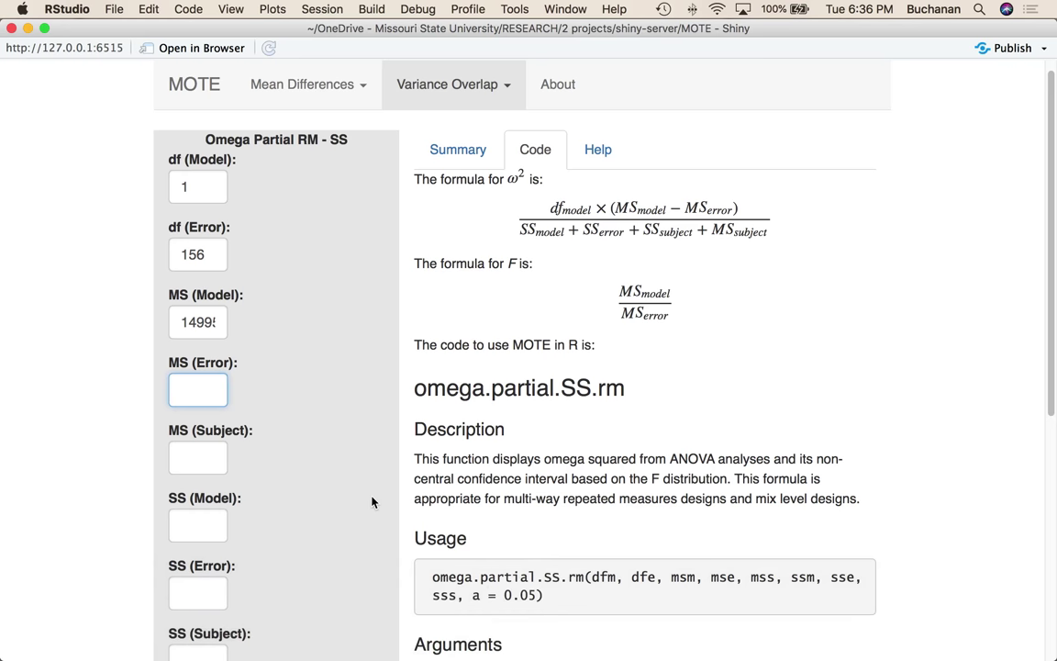
pyautogui.write('35.52')
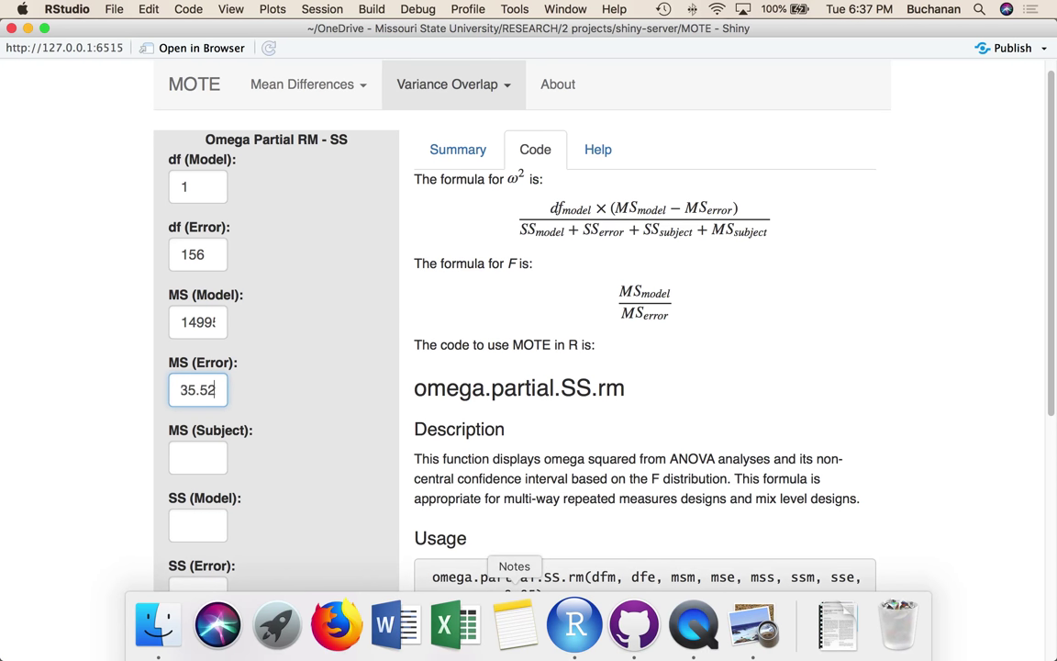
# - Mark the between-subjects Error mean square in the SPSS output in Preview, and enter 493 as MS (Subject) in MOTE
pyautogui.click(748, 625)
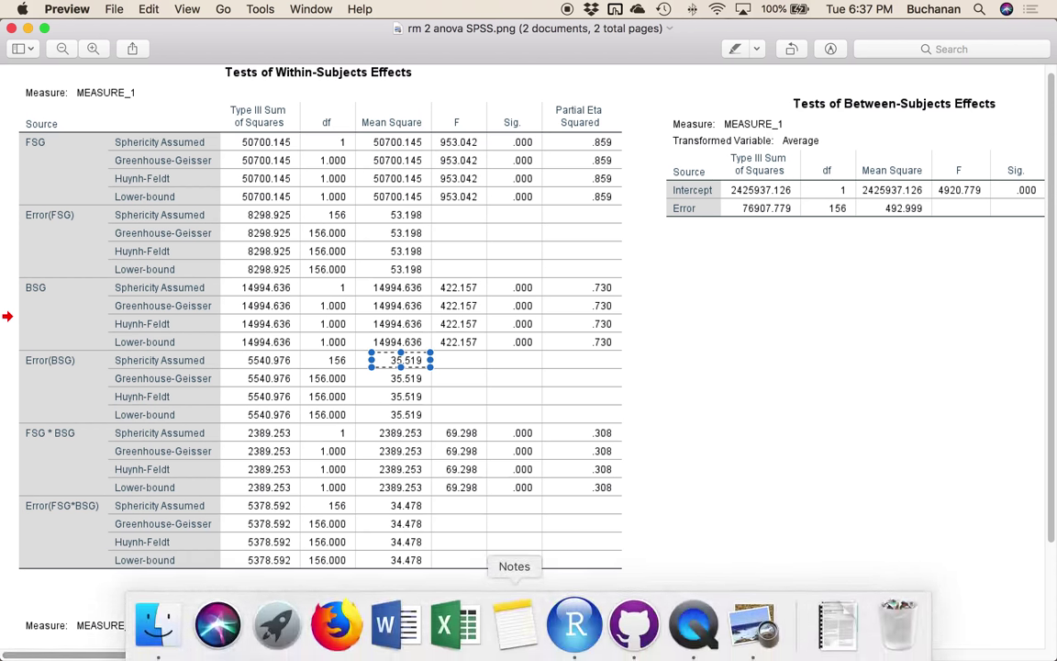
pyautogui.click(573, 631)
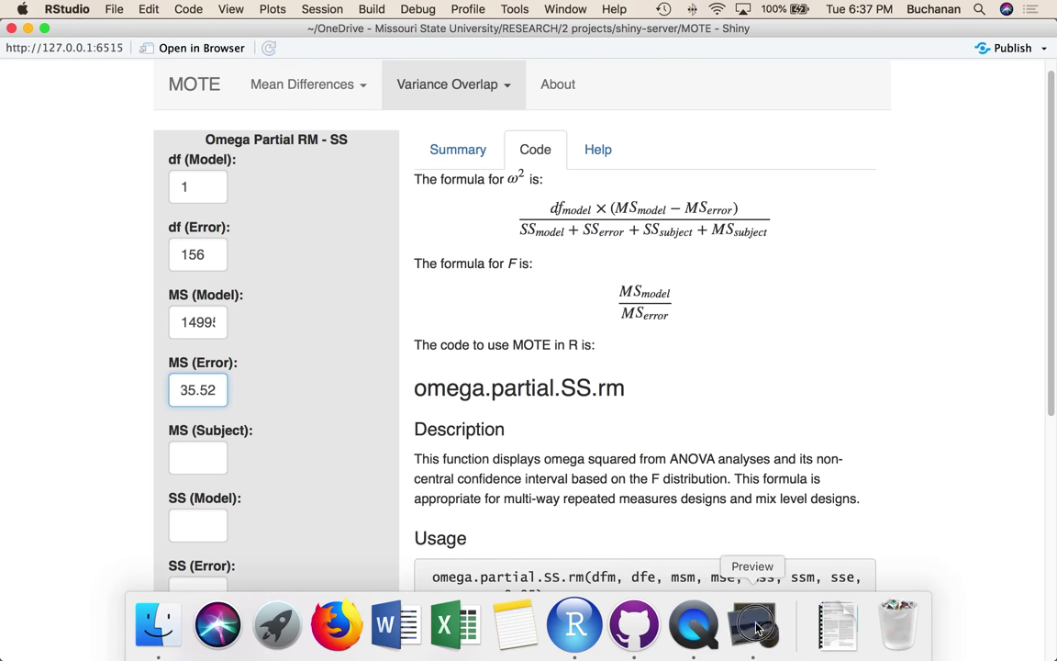
pyautogui.click(750, 631)
pyautogui.hscroll(5, 638, 229)
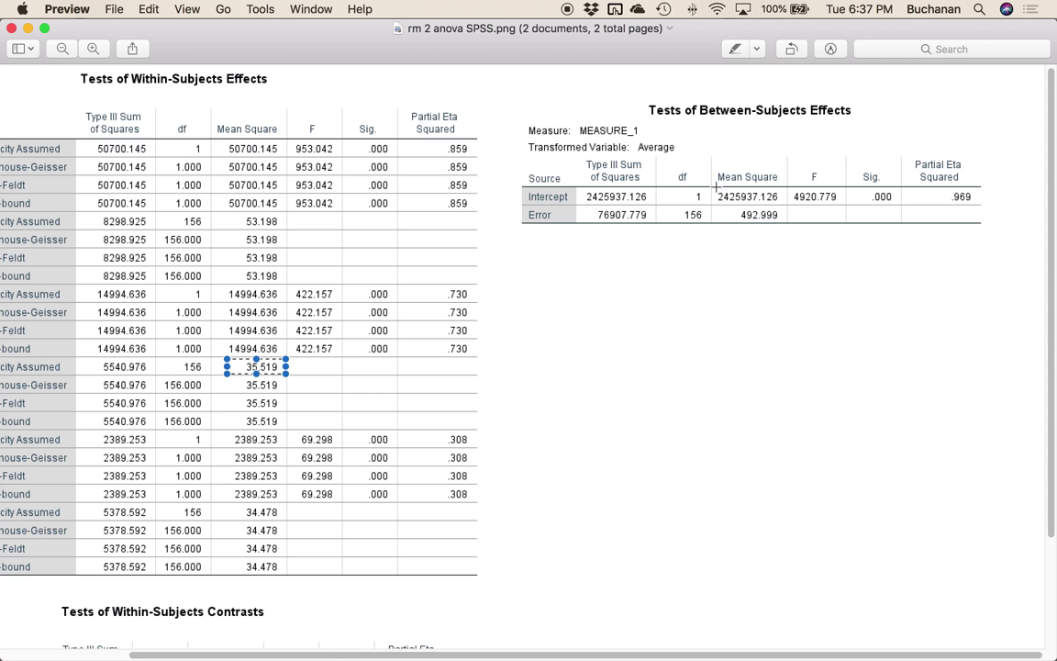
pyautogui.moveTo(712, 206); pyautogui.dragTo(793, 222)
pyautogui.moveTo(753, 642)
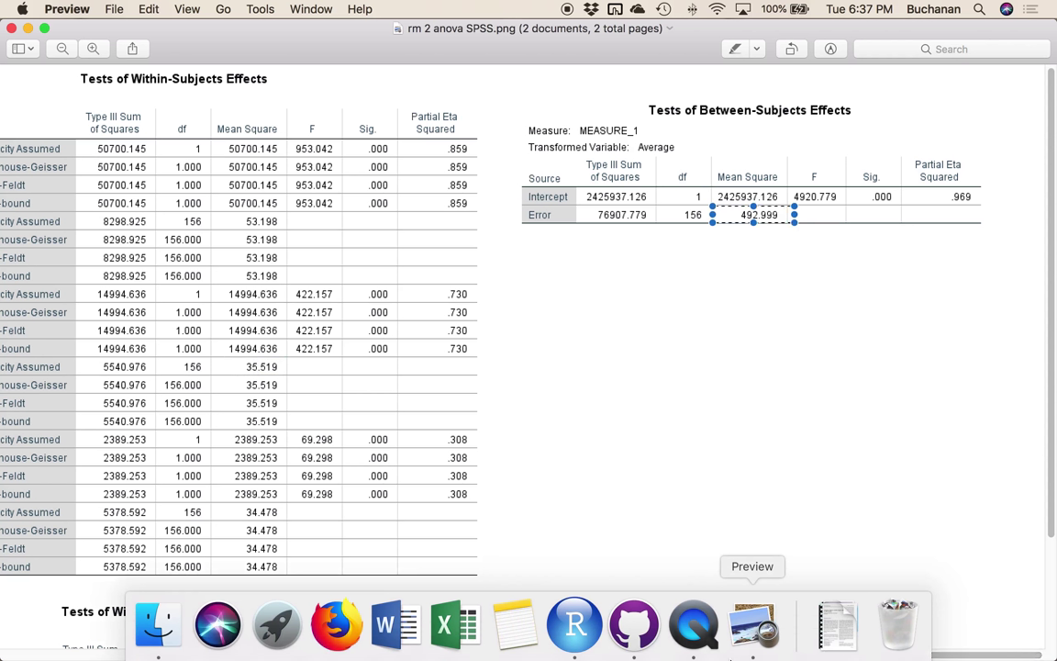
pyautogui.click(574, 624)
pyautogui.click(186, 461)
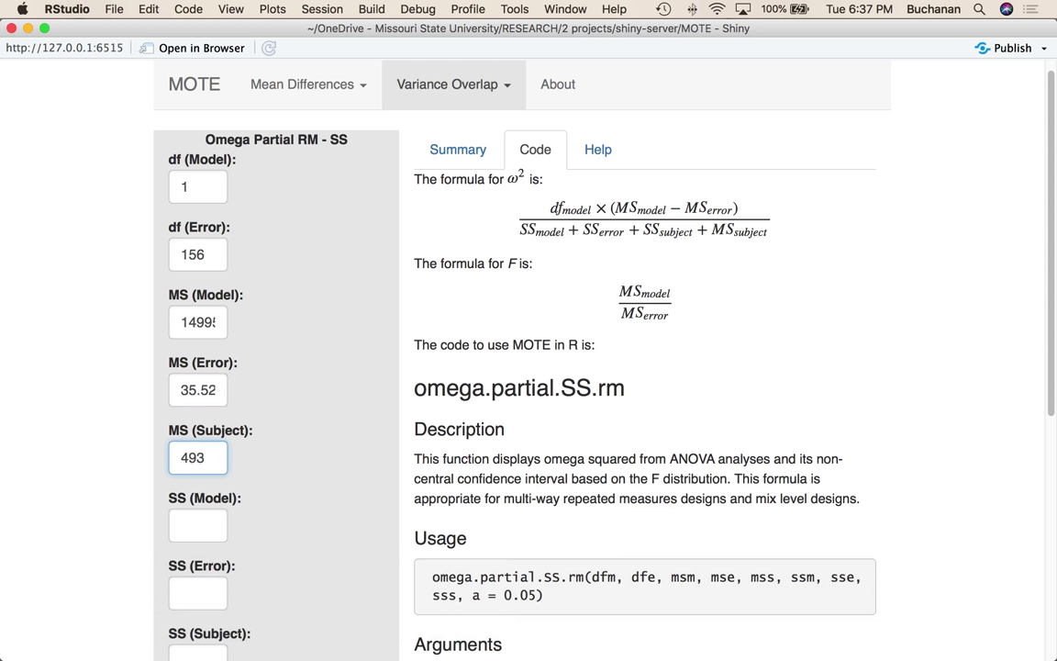
# - Mark the sphericity-assumed BSG sum of squares in Preview, and enter 14995 as SS (Model) in MOTE
pyautogui.moveTo(594, 617)
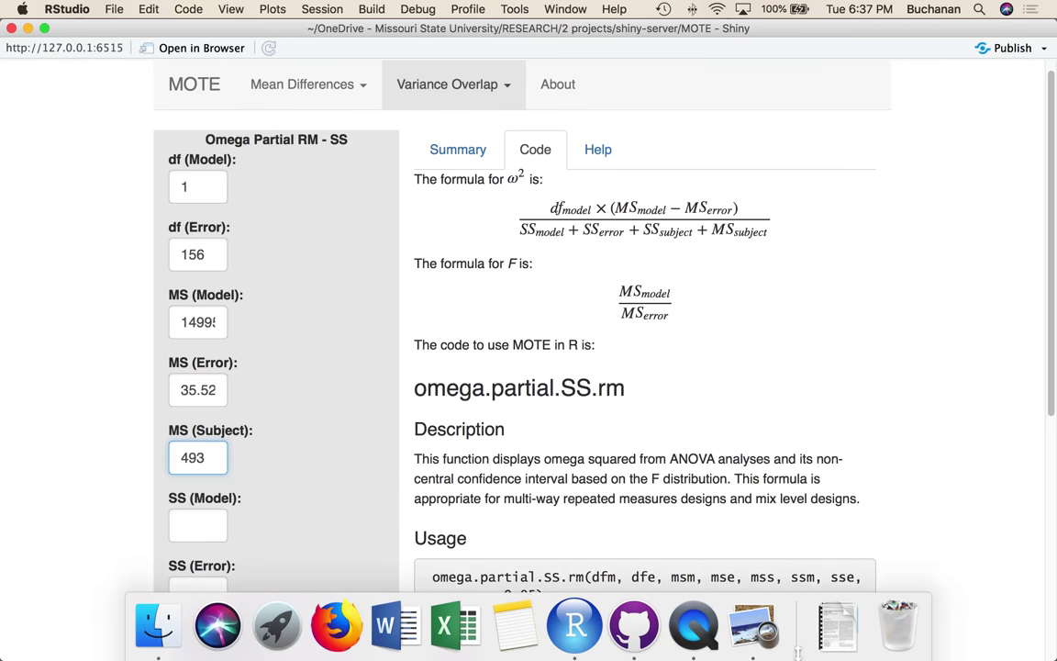
pyautogui.click(753, 625)
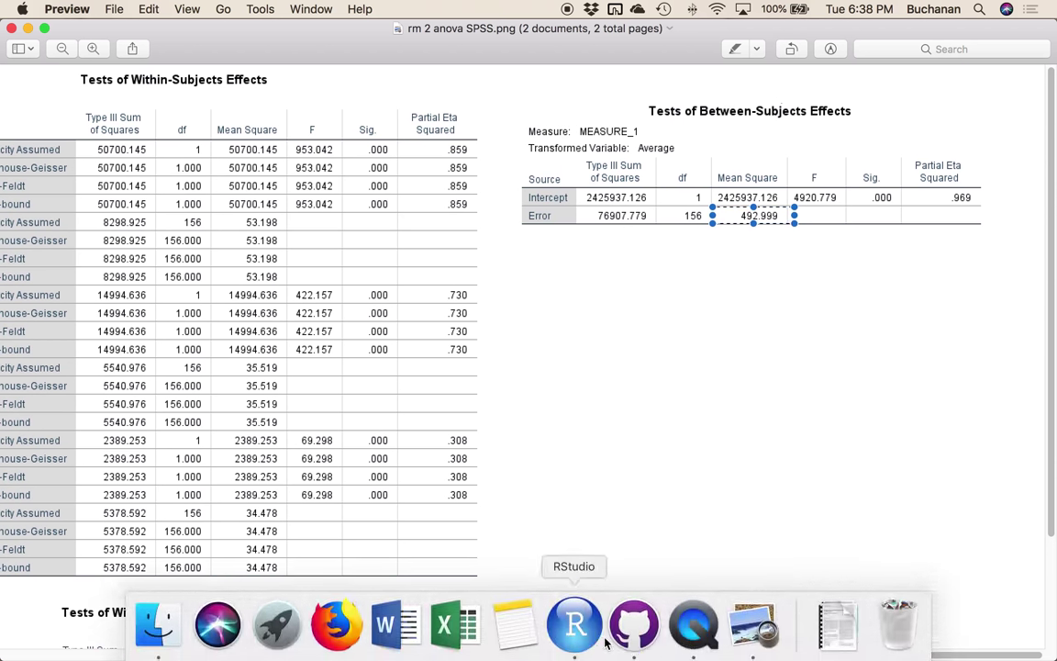
pyautogui.click(578, 633)
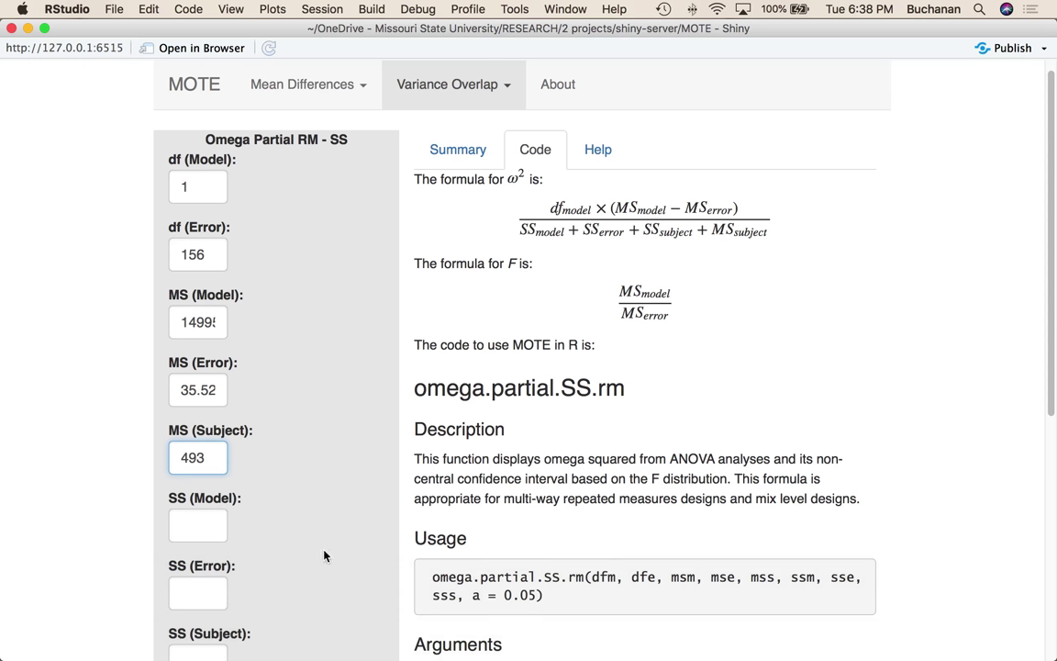
pyautogui.click(751, 620)
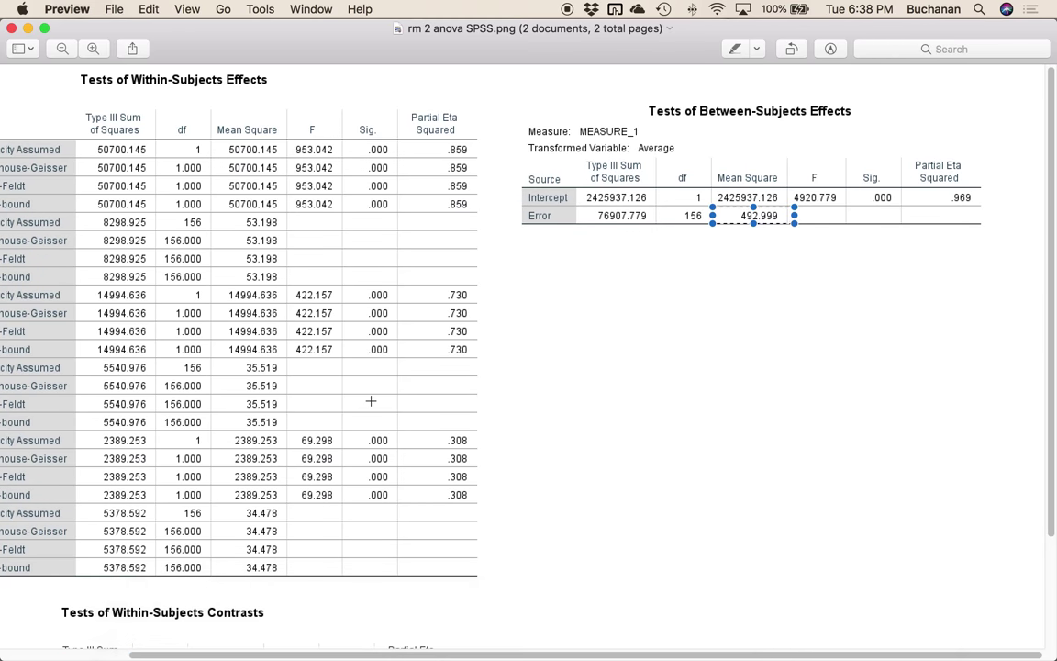
pyautogui.hscroll(-5, 370, 401)
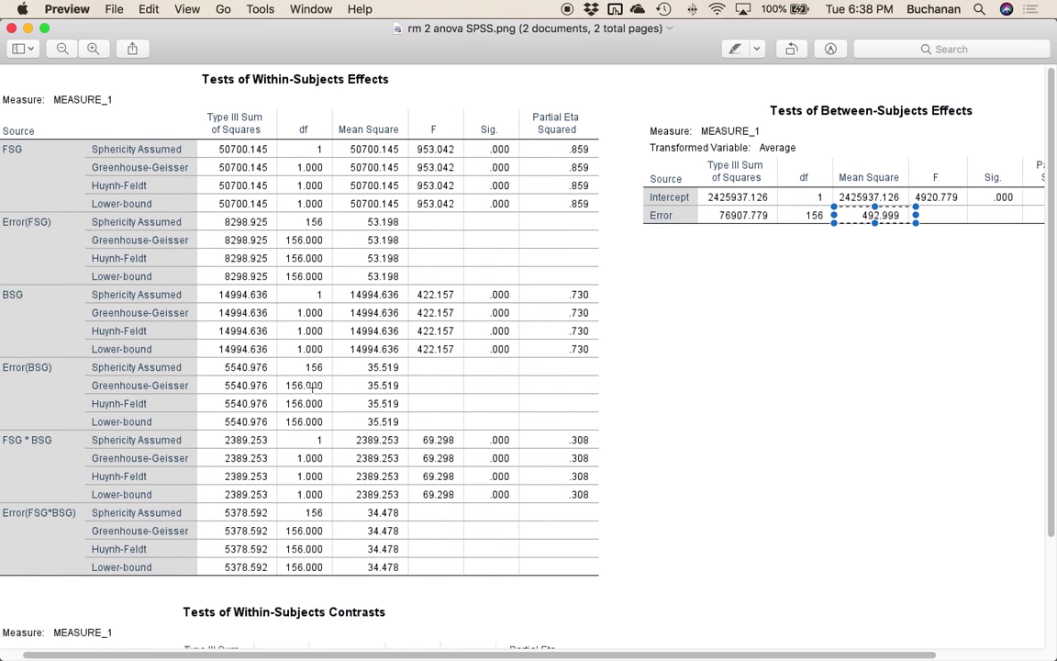
pyautogui.moveTo(226, 286); pyautogui.dragTo(297, 299)
pyautogui.moveTo(575, 624)
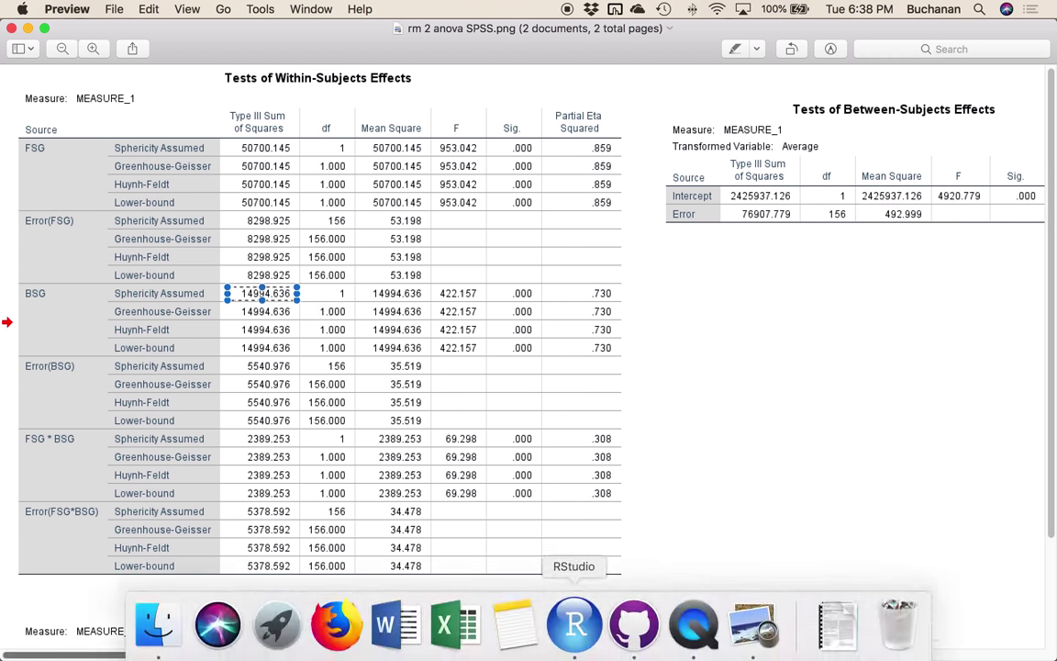
pyautogui.click(574, 624)
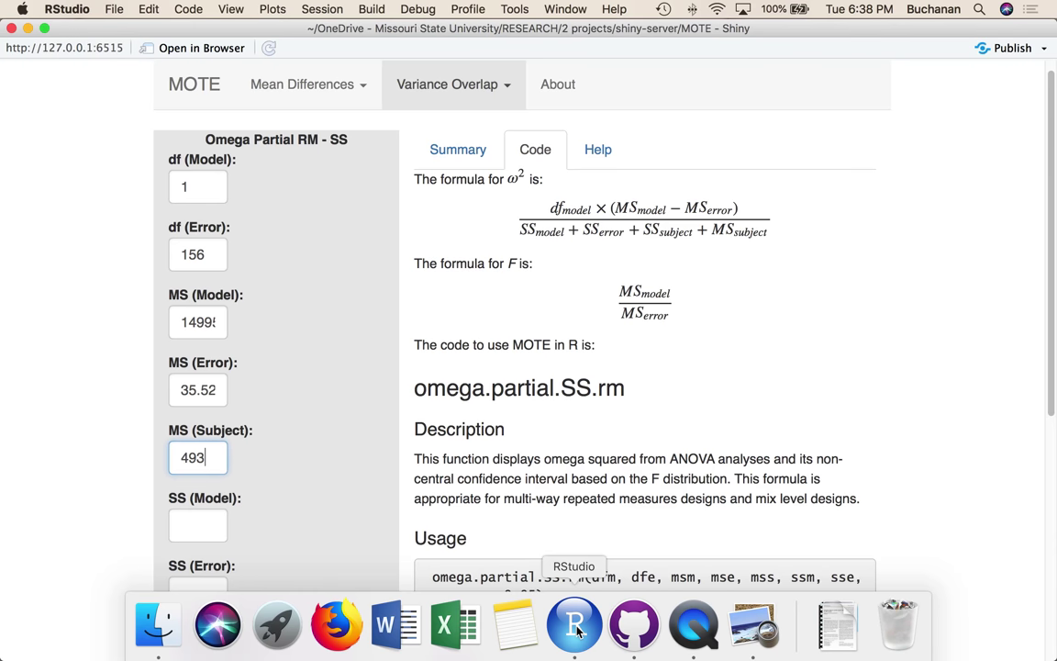
pyautogui.click(204, 525)
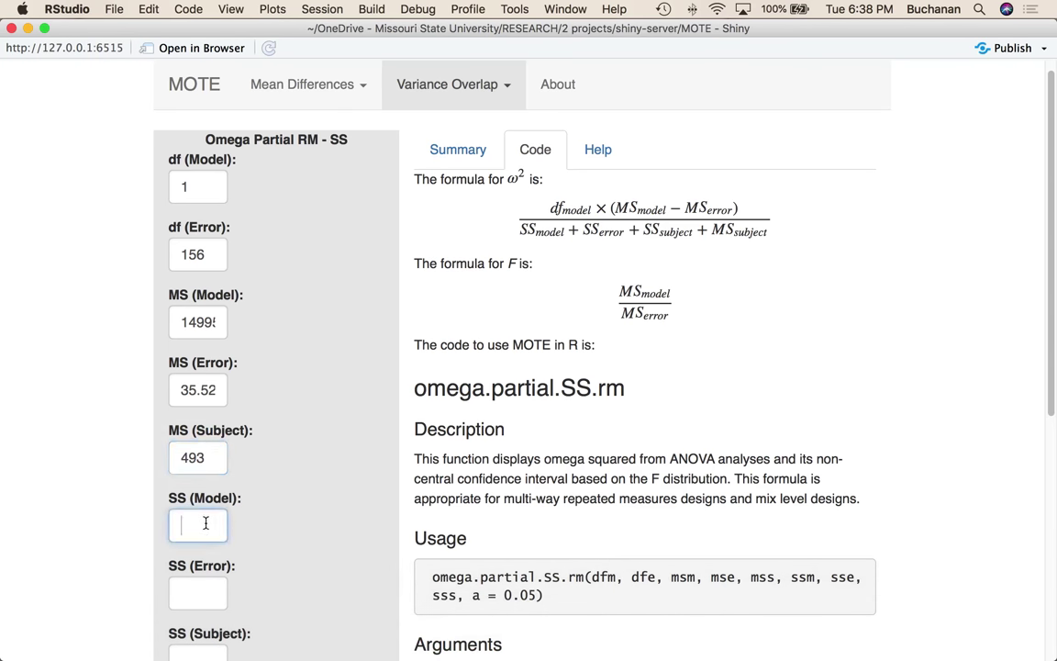
pyautogui.write('4995')
# - Mark the sphericity-assumed Error(BSG) sum of squares in Preview, and enter 5541 as SS (Error) in MOTE
pyautogui.click(179, 592)
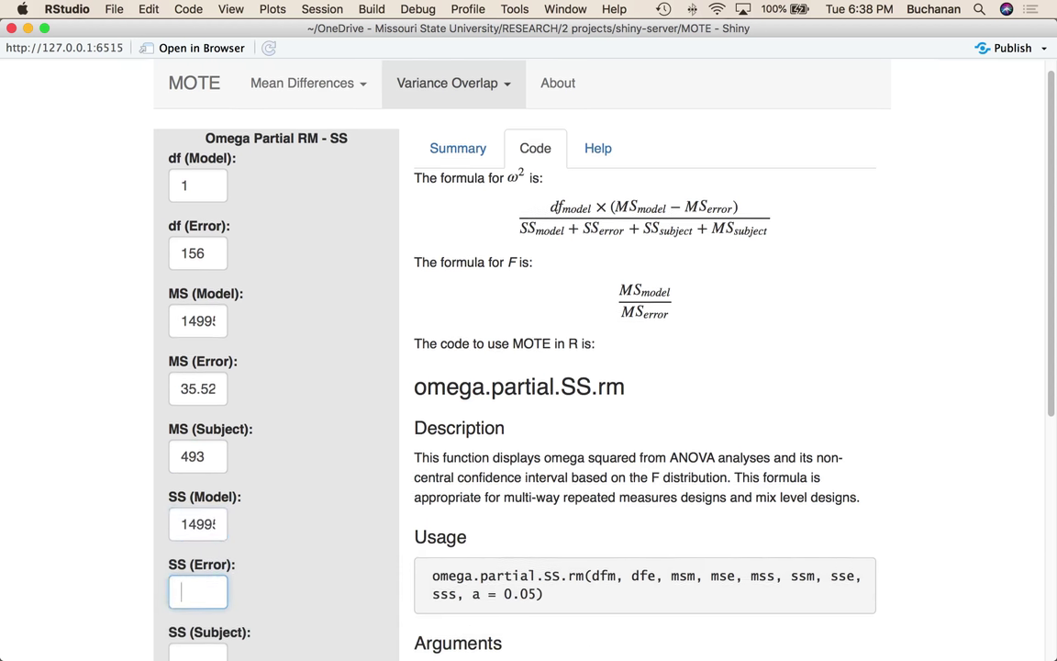
pyautogui.click(753, 628)
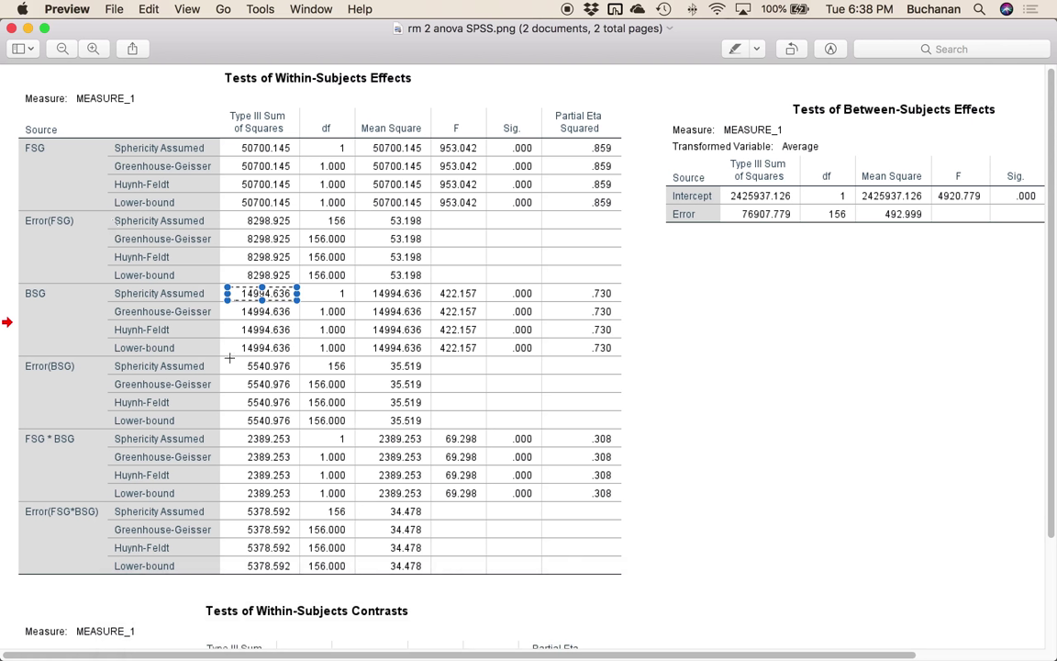
pyautogui.moveTo(226, 356); pyautogui.dragTo(298, 374)
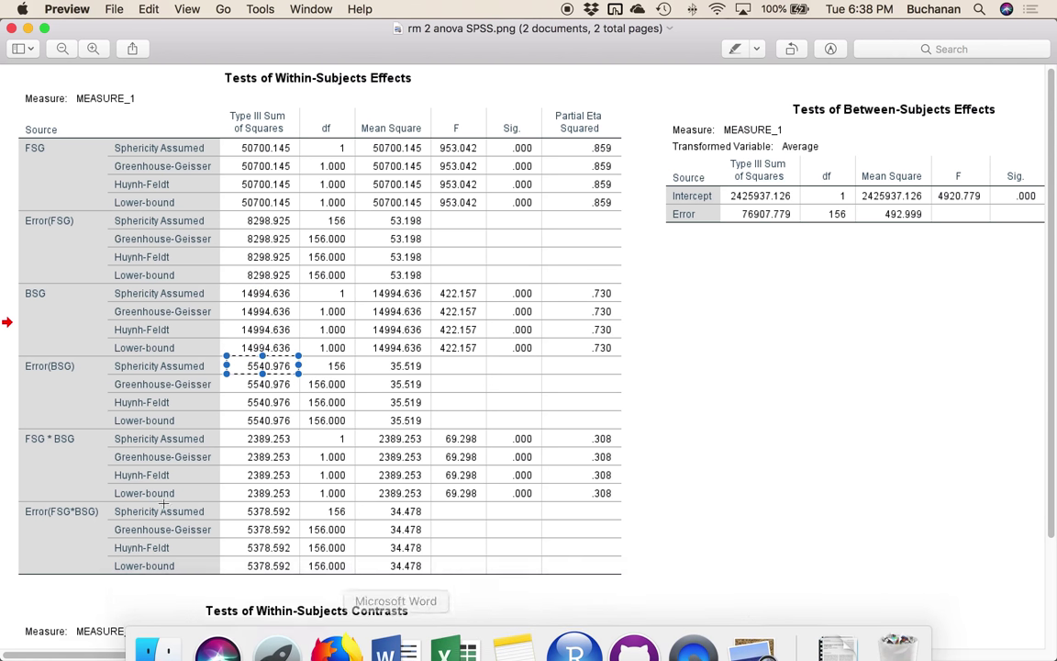
pyautogui.click(636, 634)
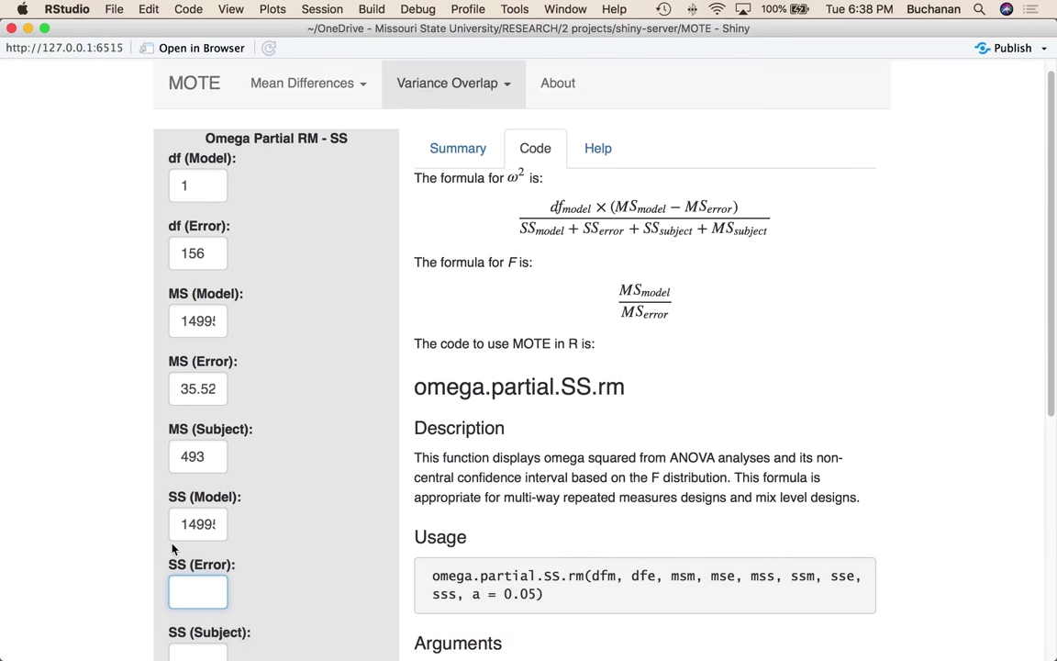
pyautogui.write('55.41')
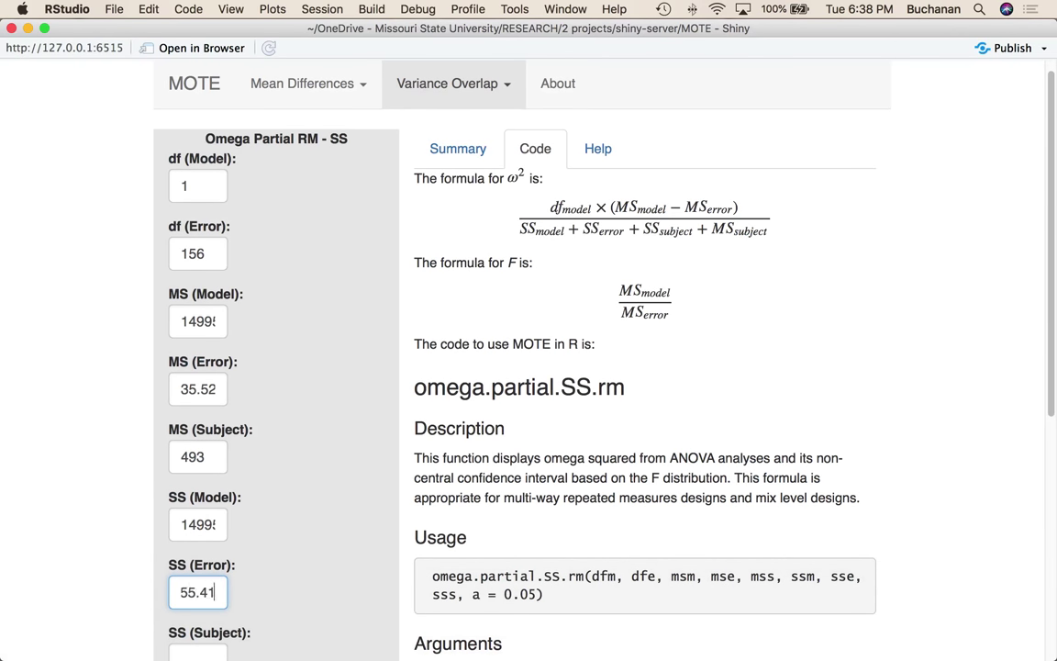
pyautogui.press('BackSpace')
pyautogui.press('BackSpace')
pyautogui.press('BackSpace')
pyautogui.write('41')
# - Check the MS (Error) entry in MOTE against the sphericity-assumed Error(BSG) mean square in Preview
pyautogui.click(196, 386)
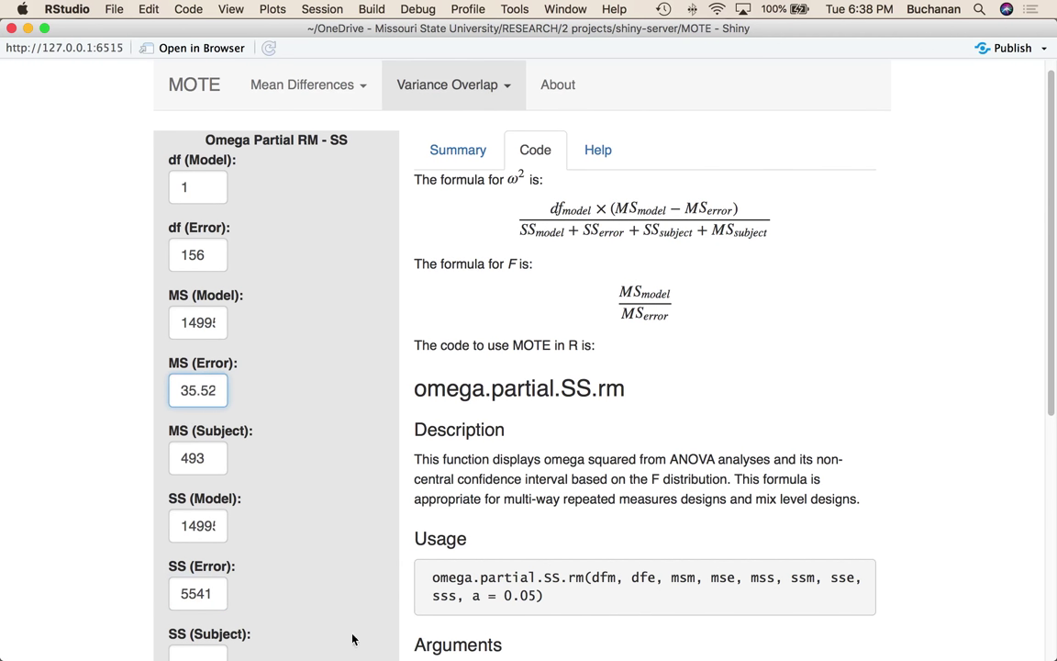
pyautogui.click(758, 633)
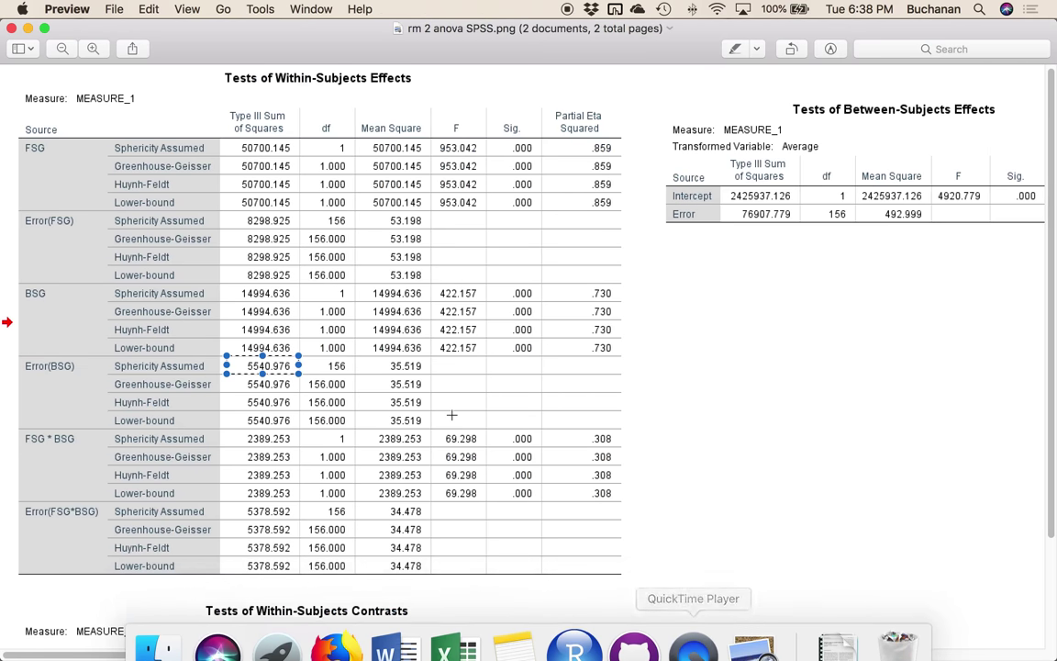
pyautogui.moveTo(358, 360); pyautogui.dragTo(445, 369)
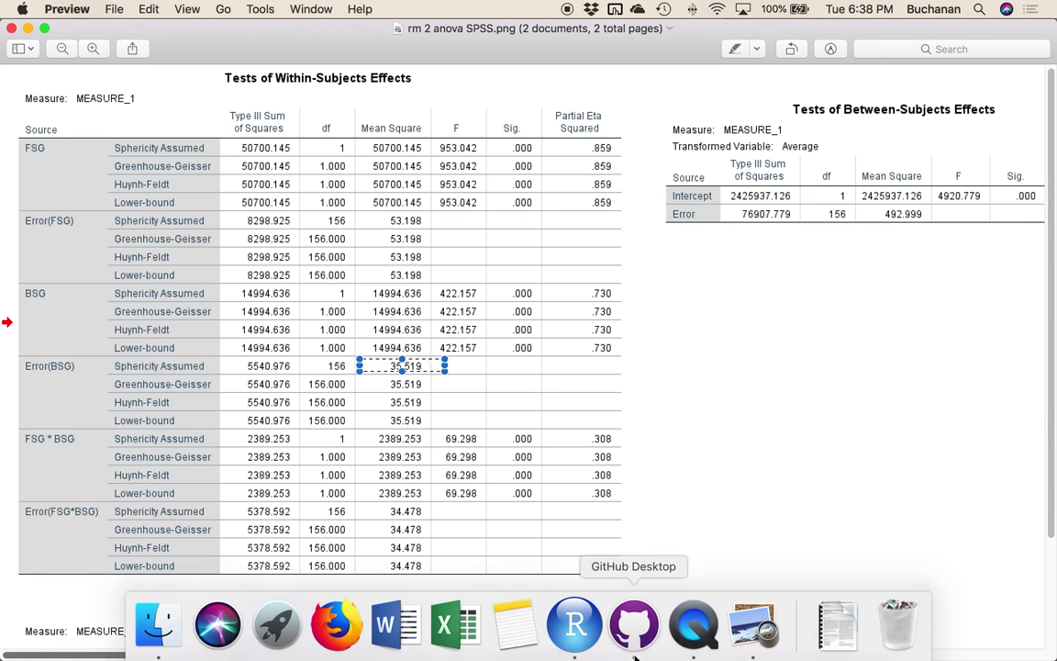
pyautogui.click(637, 620)
# - Mark the between-subjects Error sum of squares in Preview, and enter 76908 as SS (Subject) in MOTE
pyautogui.scroll(-4, 213, 566)
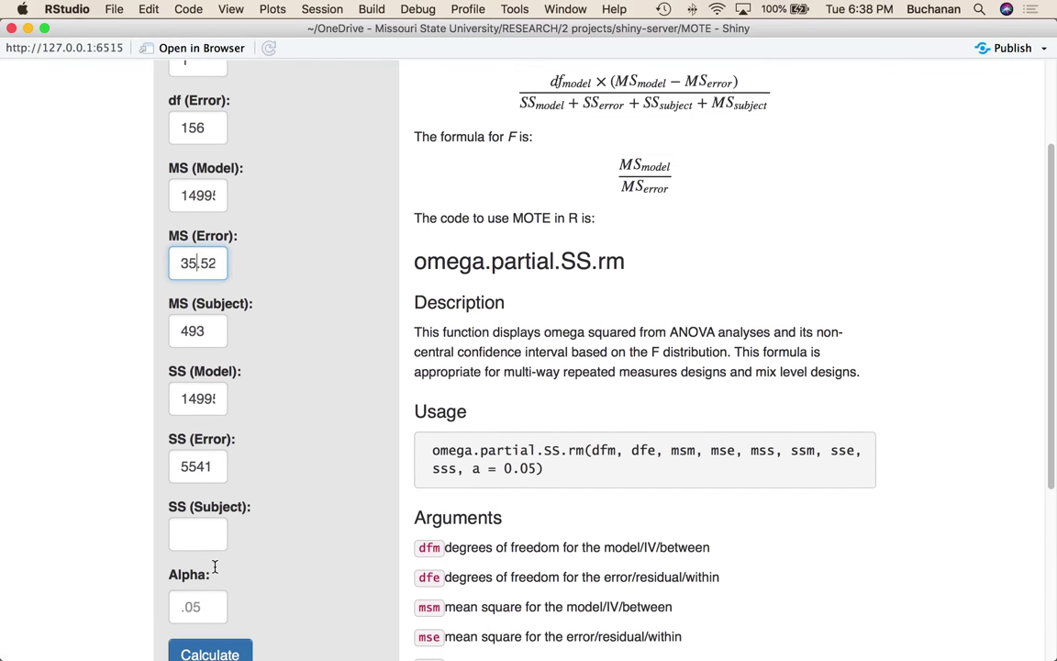
pyautogui.click(756, 625)
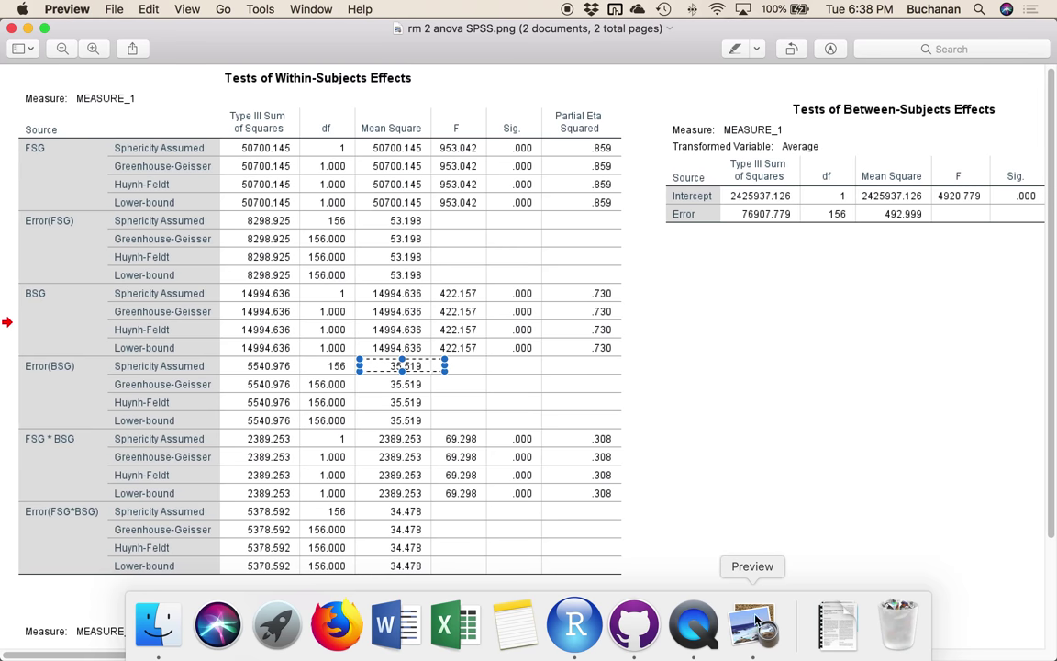
pyautogui.moveTo(770, 212); pyautogui.dragTo(816, 227)
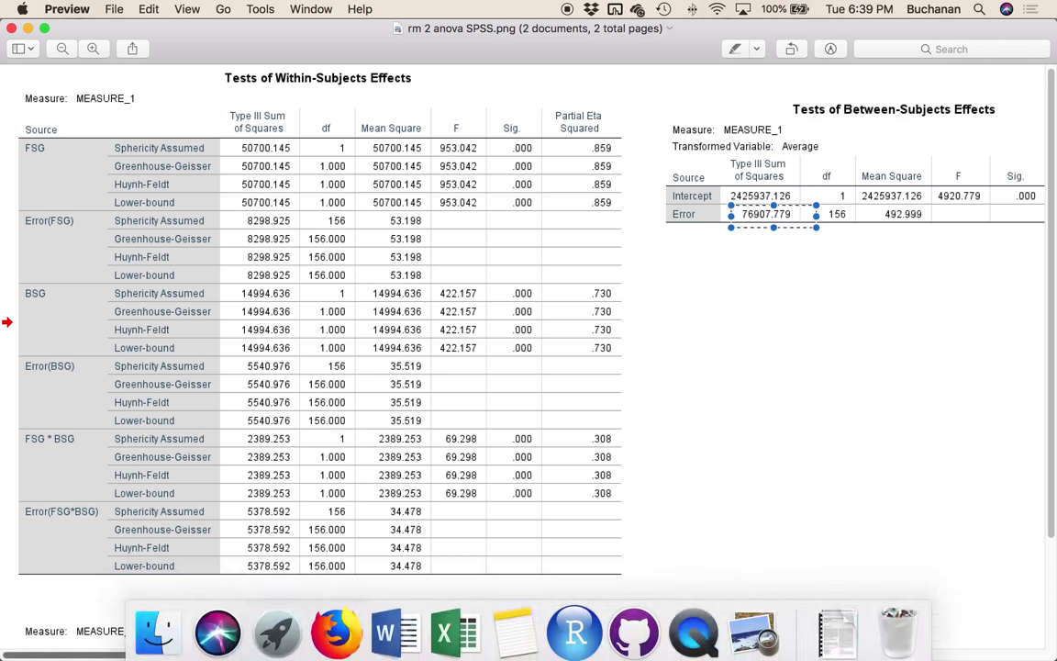
pyautogui.click(592, 629)
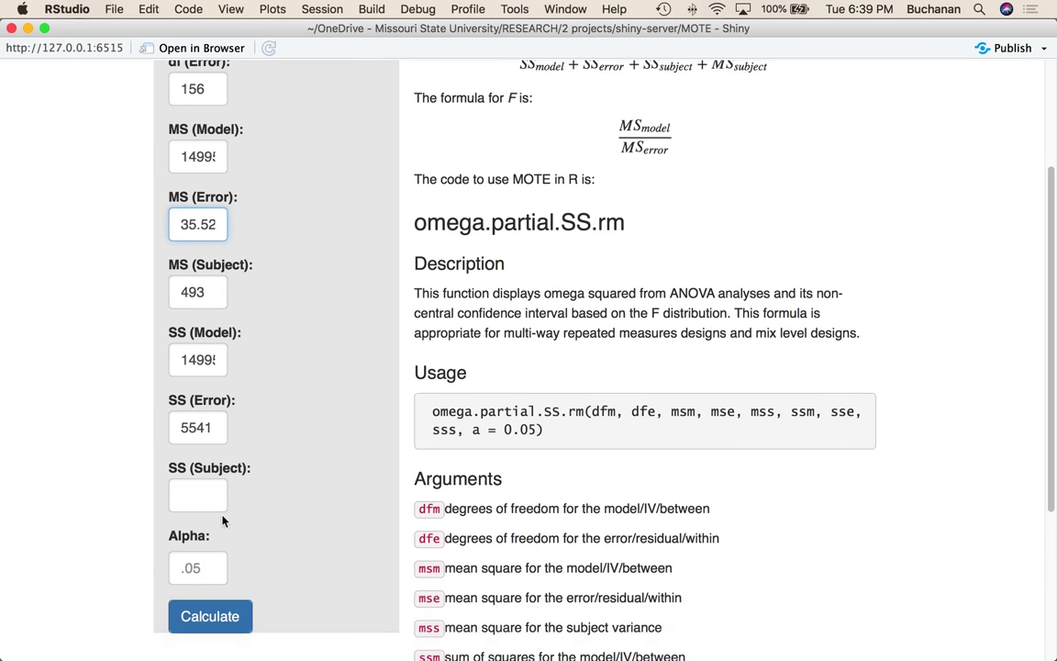
pyautogui.click(192, 496)
pyautogui.write('76908')
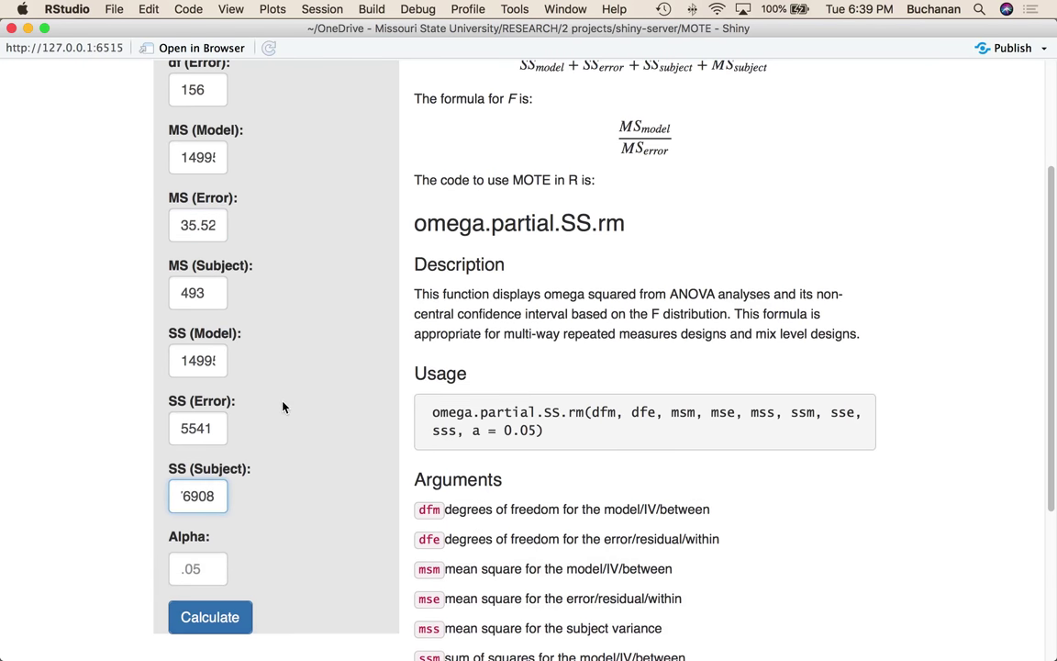
# - Set alpha to .05, then calculate partial omega squared and display its summary
pyautogui.scroll(3, 284, 406)
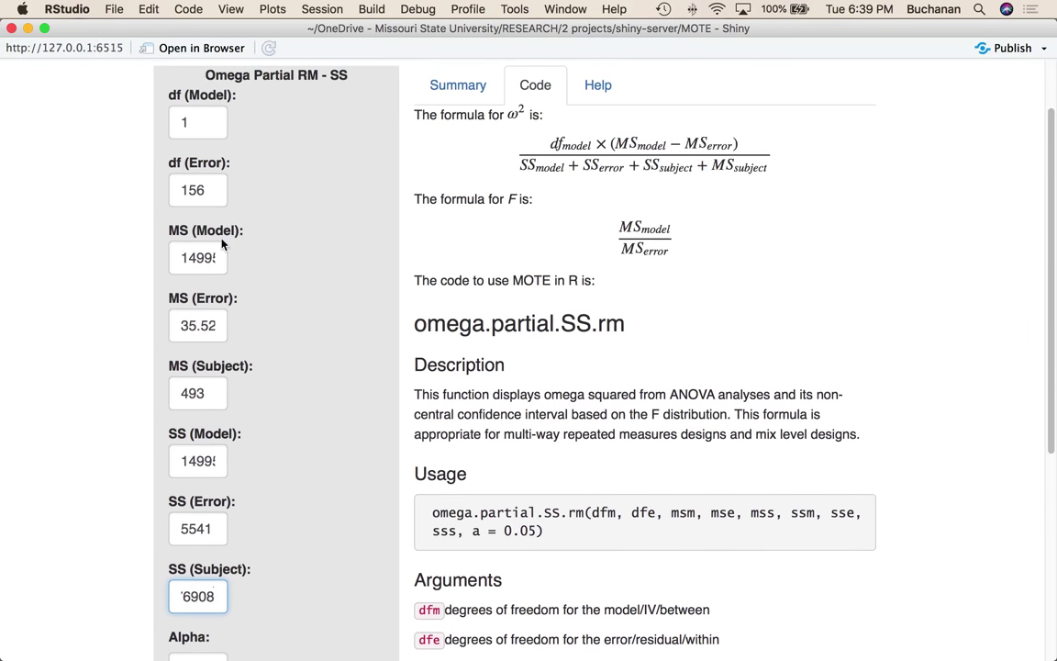
pyautogui.scroll(-1, 221, 240)
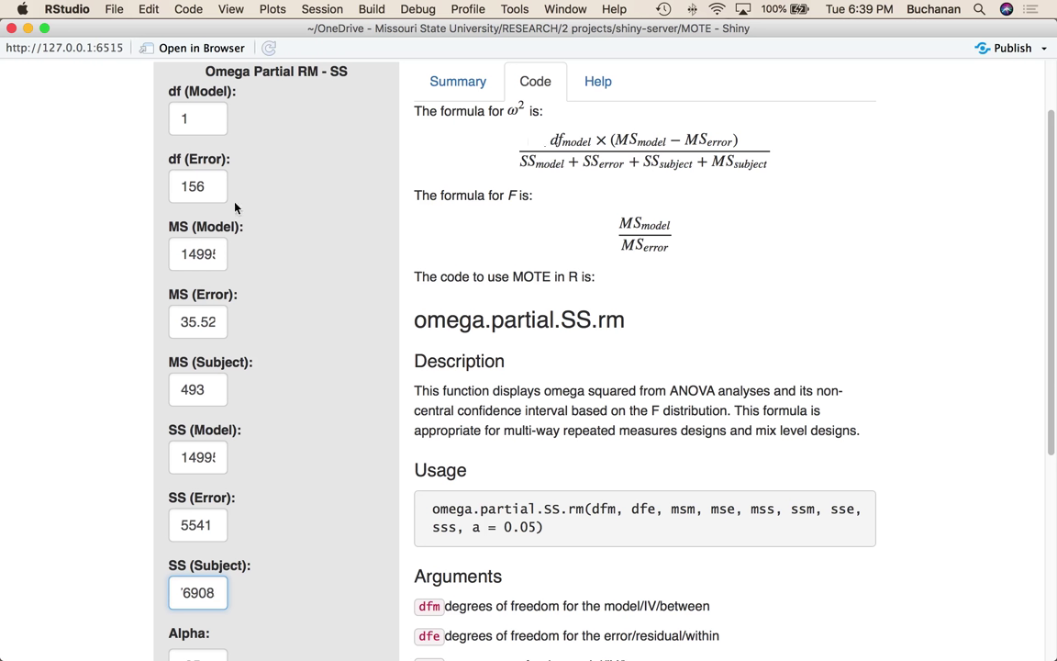
pyautogui.scroll(-1, 304, 232)
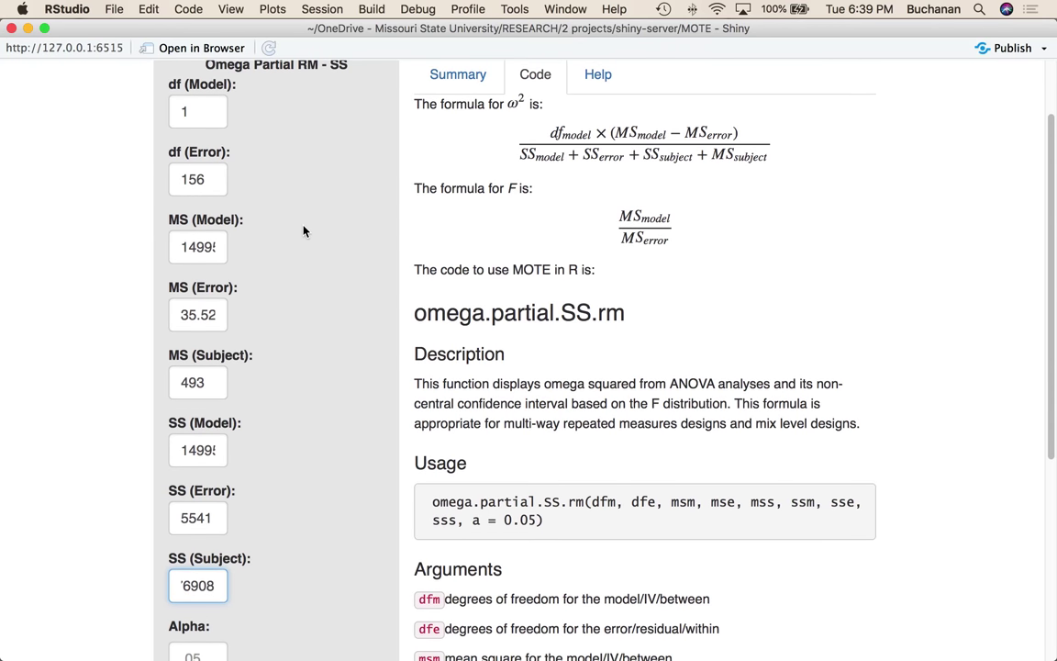
pyautogui.scroll(-5, 304, 231)
pyautogui.click(193, 470)
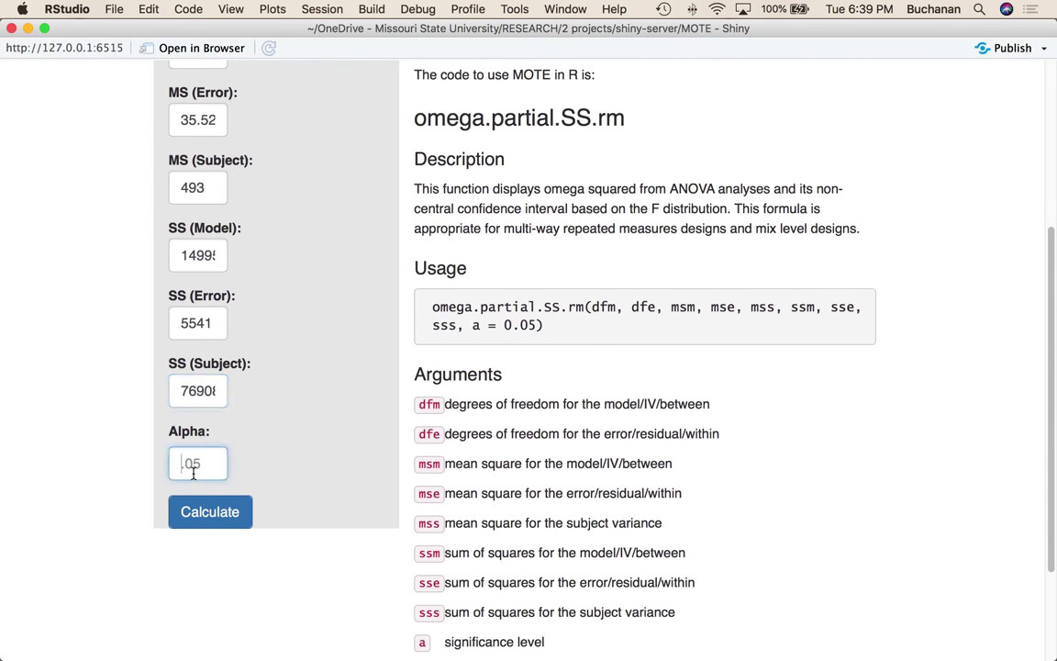
pyautogui.write('.05')
pyautogui.click(226, 517)
pyautogui.scroll(7, 366, 405)
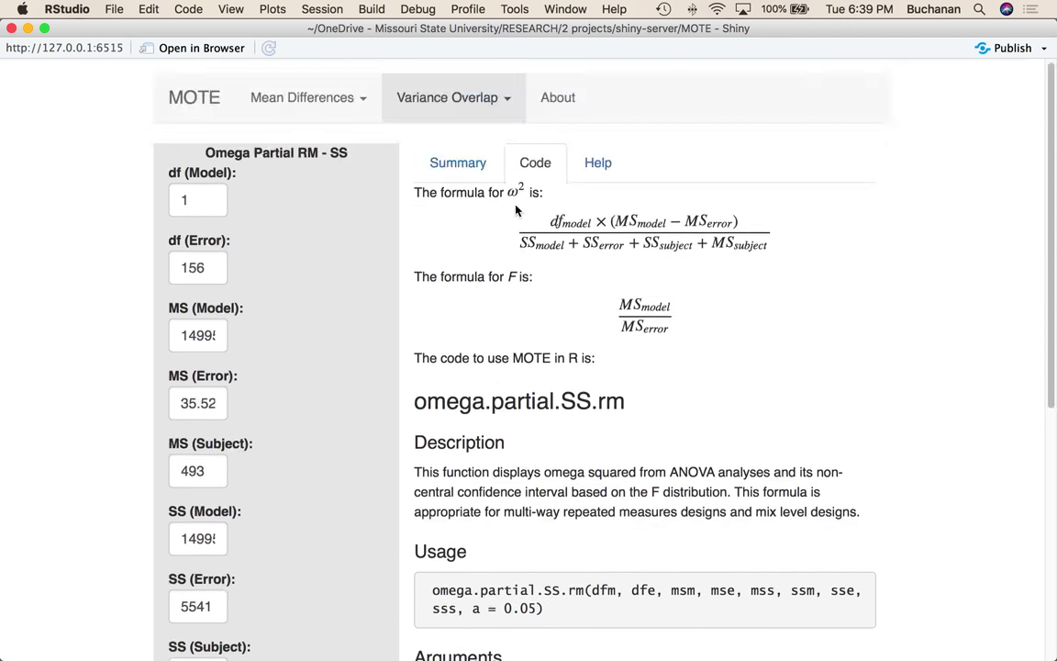
pyautogui.click(462, 162)
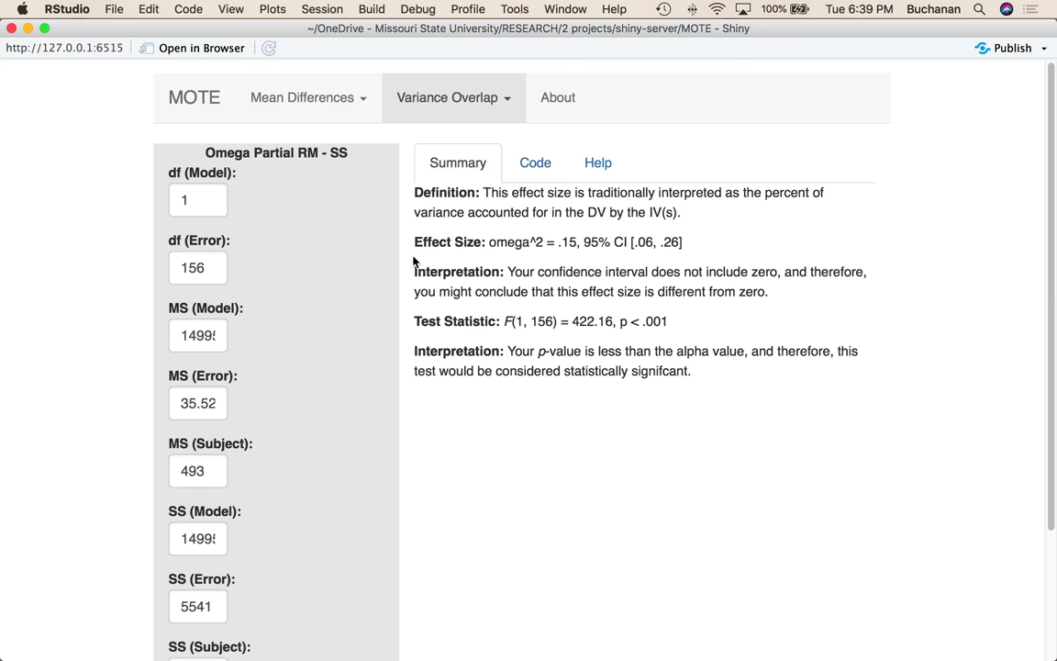
# - Examine the effect sizes in the full SPSS output and the JASP repeated measures output in Preview for comparison
pyautogui.moveTo(633, 643)
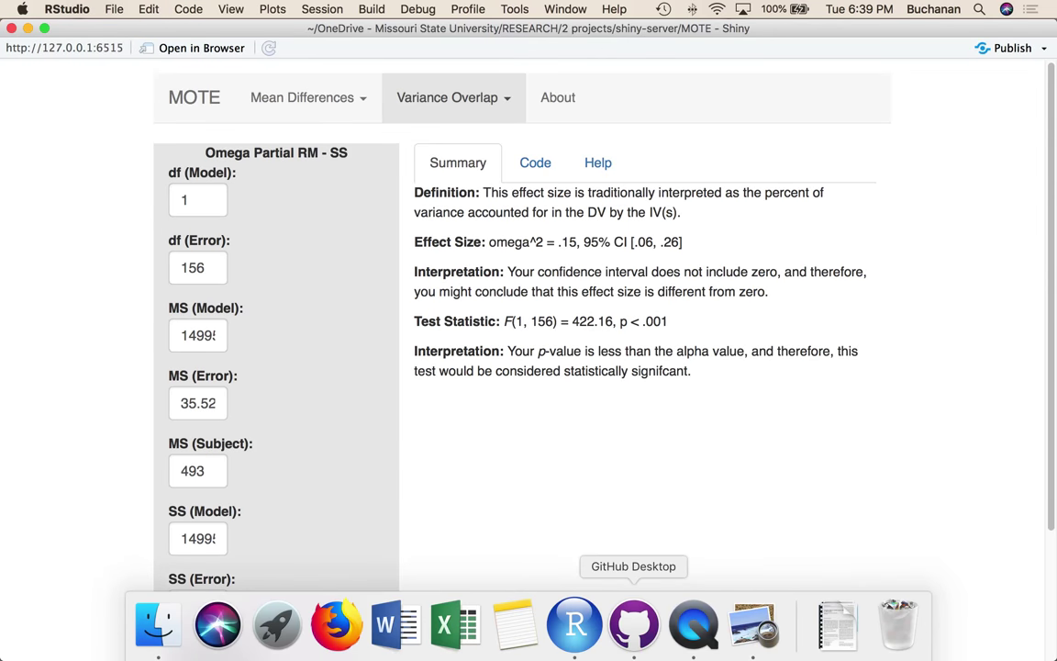
pyautogui.click(769, 622)
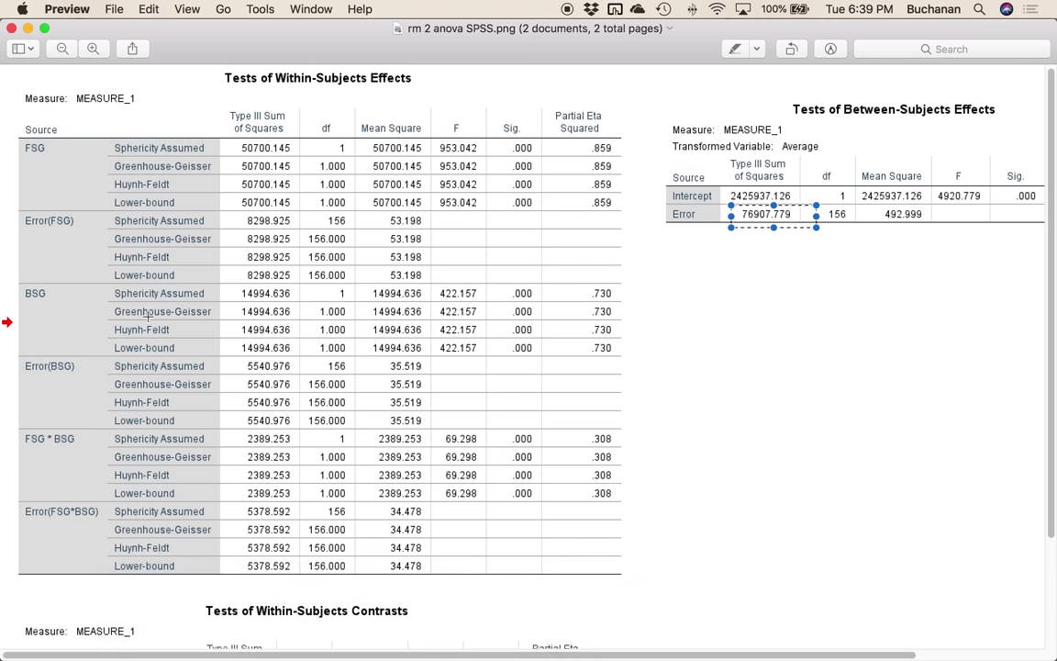
pyautogui.click(171, 318)
pyautogui.press('super+minus')
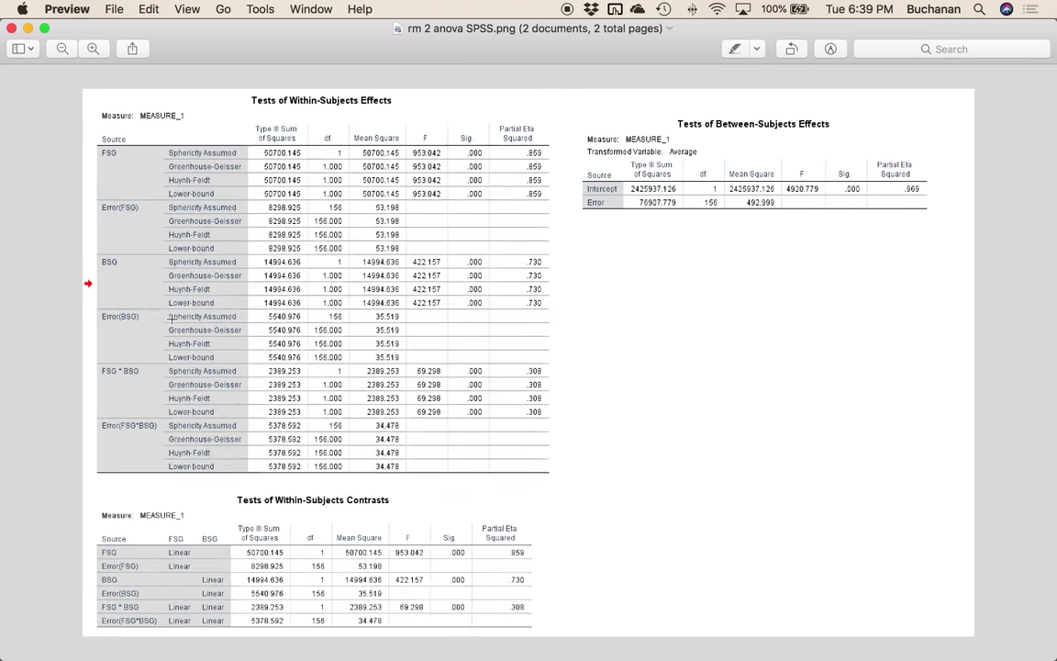
pyautogui.press('Down')
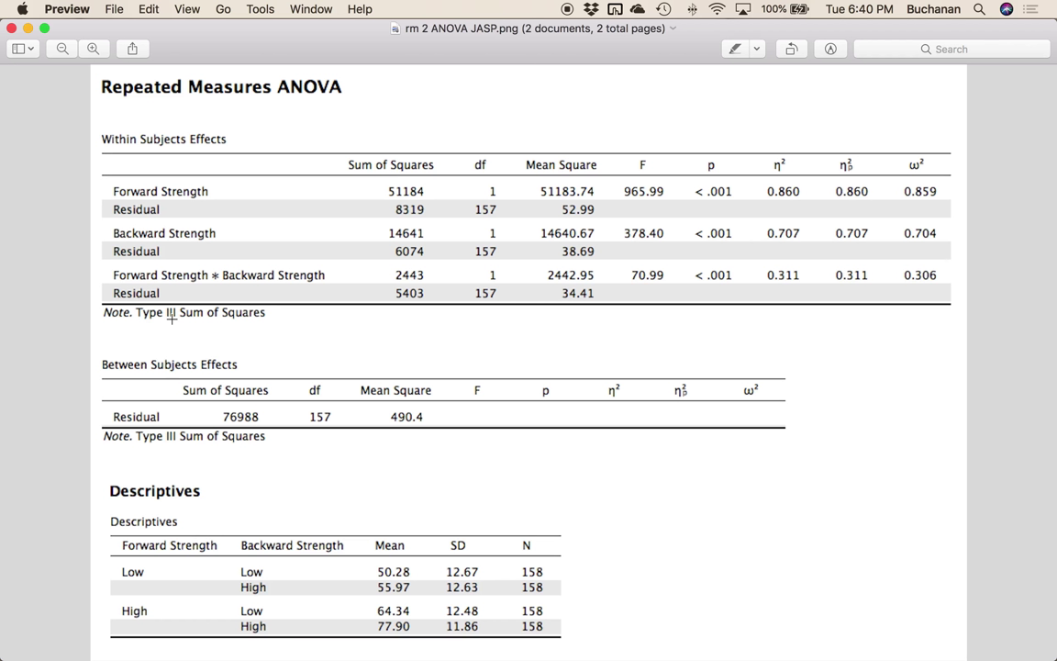
pyautogui.moveTo(576, 638)
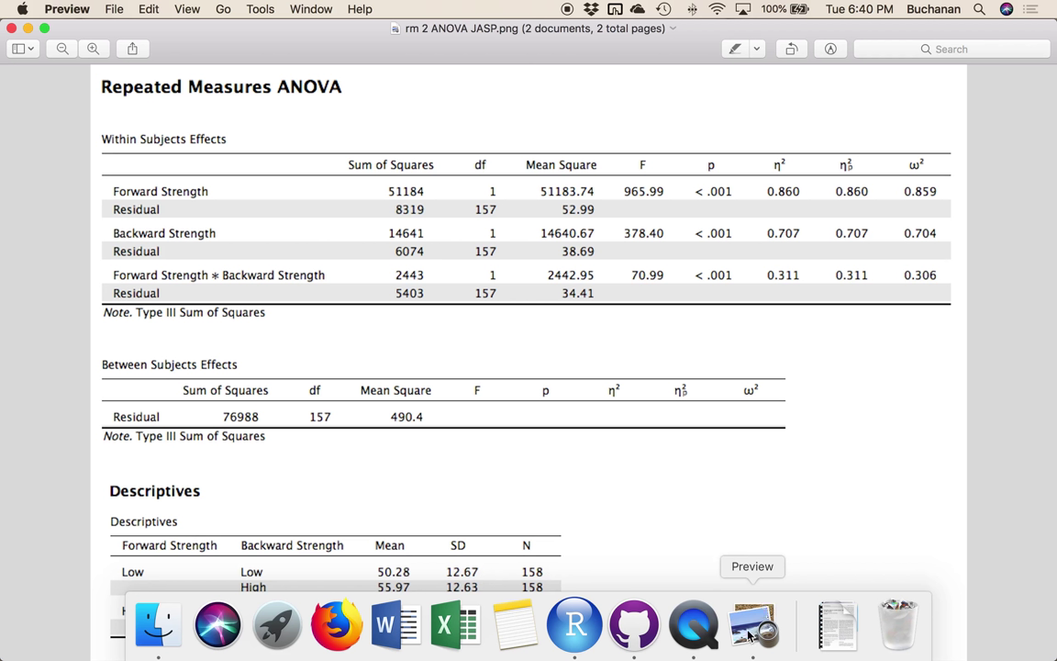
# - Review the effect size definition and omega squared formula in MOTE, and list the available variance overlap effect sizes
pyautogui.click(575, 624)
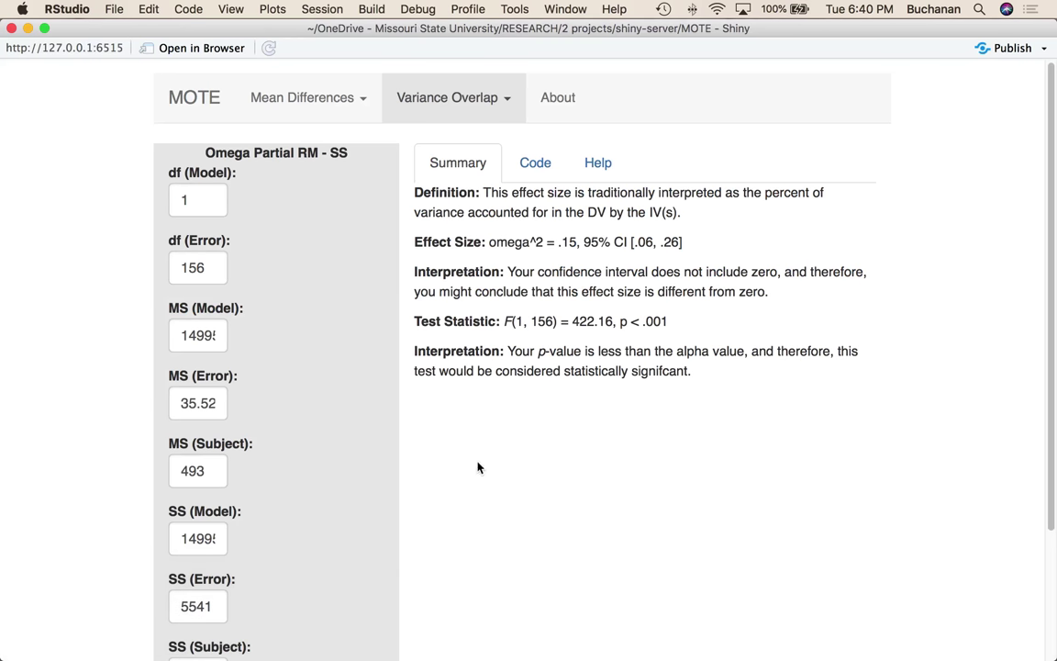
pyautogui.moveTo(482, 192); pyautogui.dragTo(709, 223)
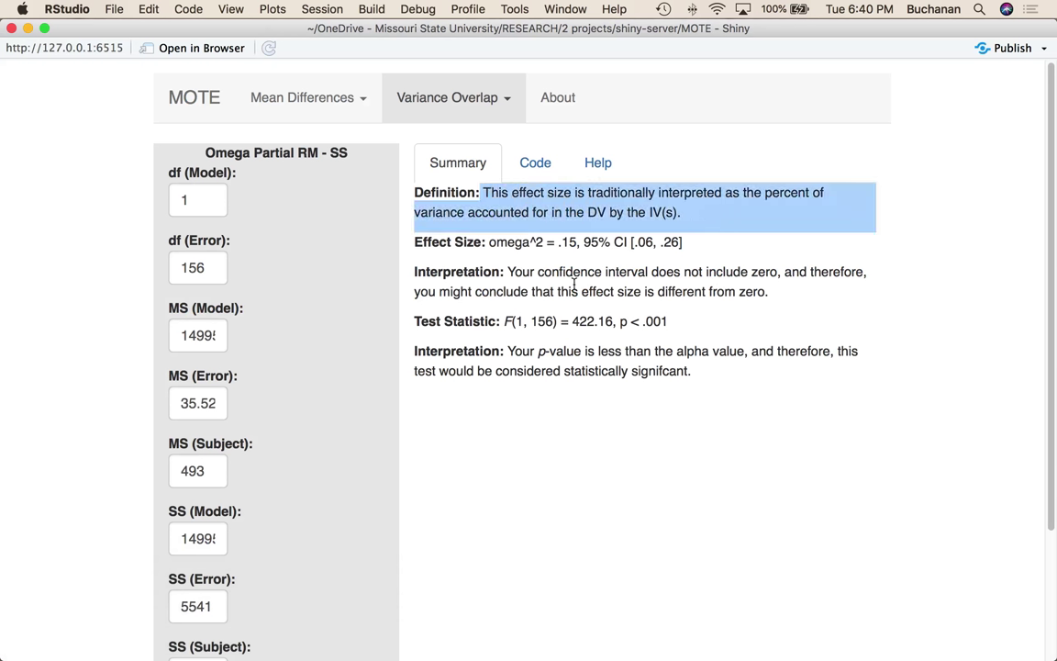
pyautogui.click(531, 273)
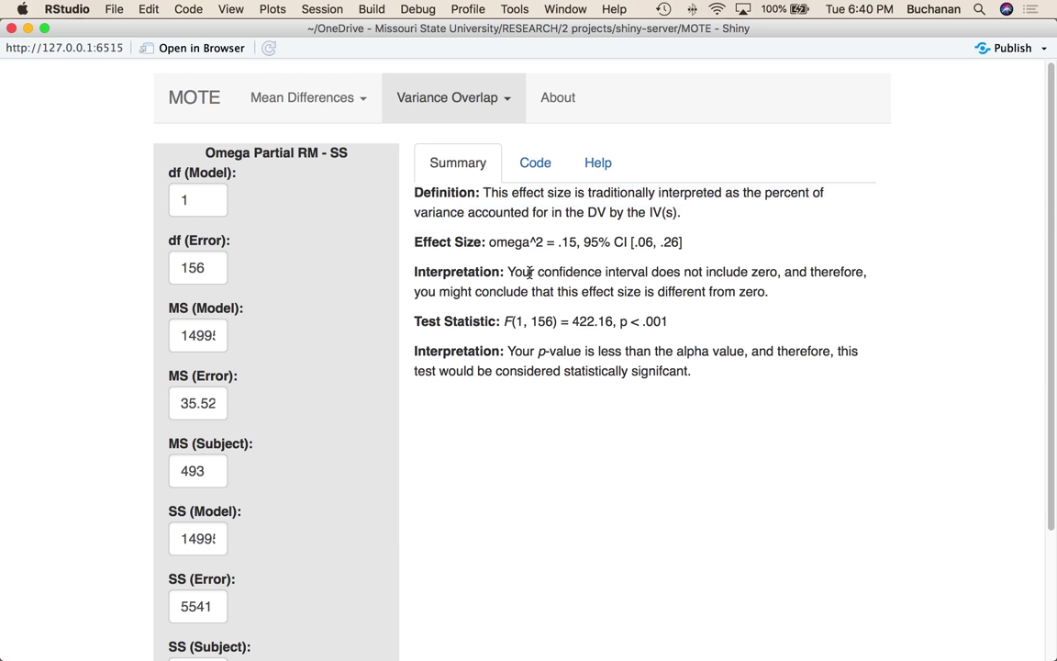
pyautogui.click(530, 165)
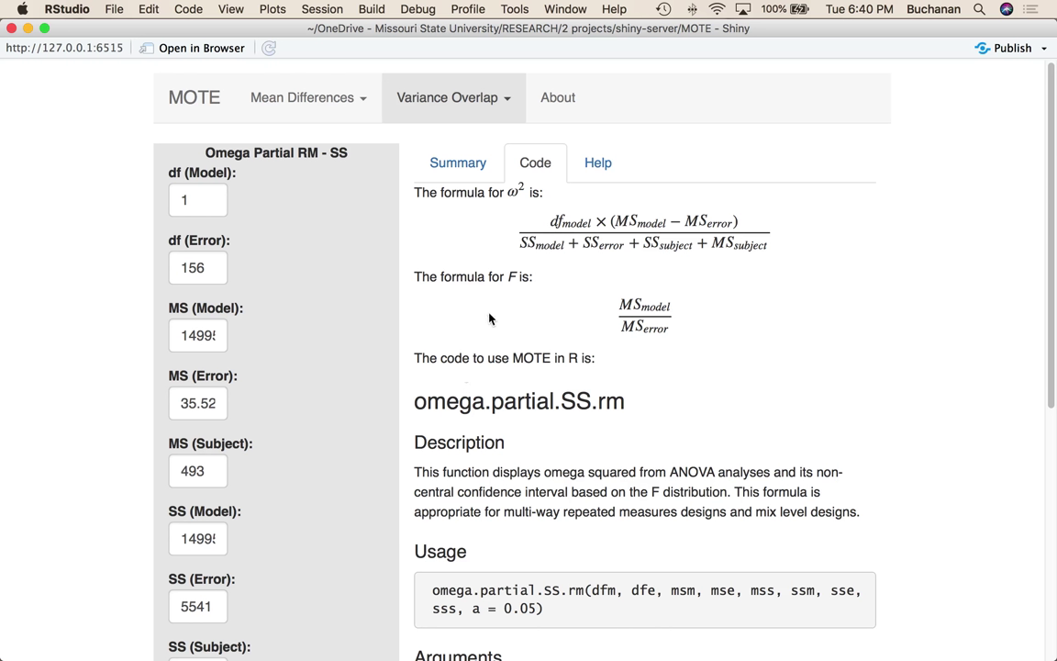
pyautogui.click(439, 99)
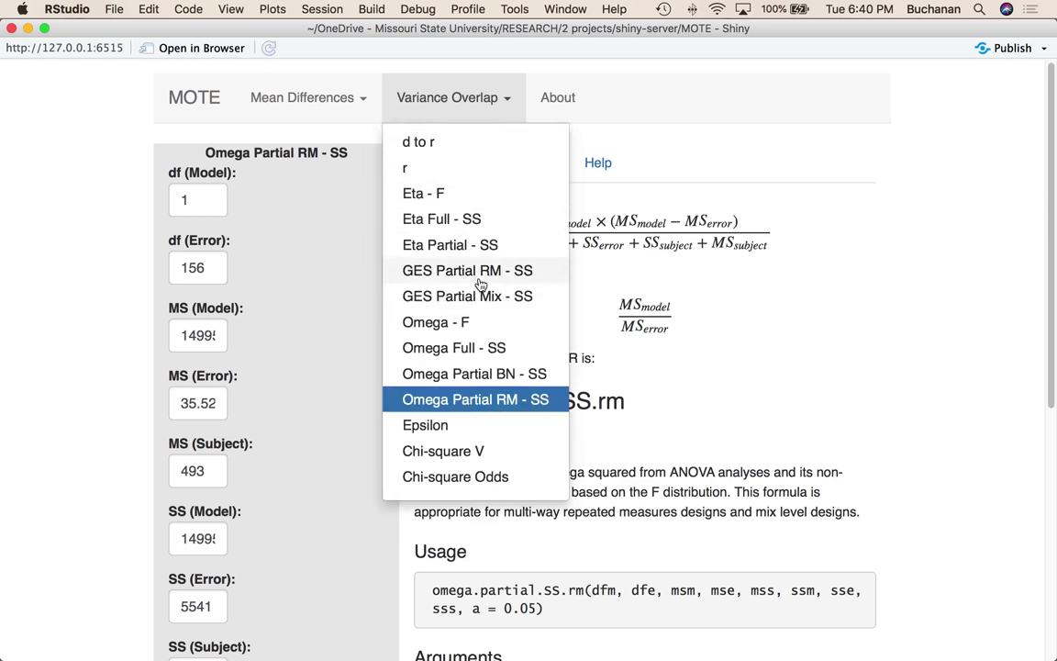